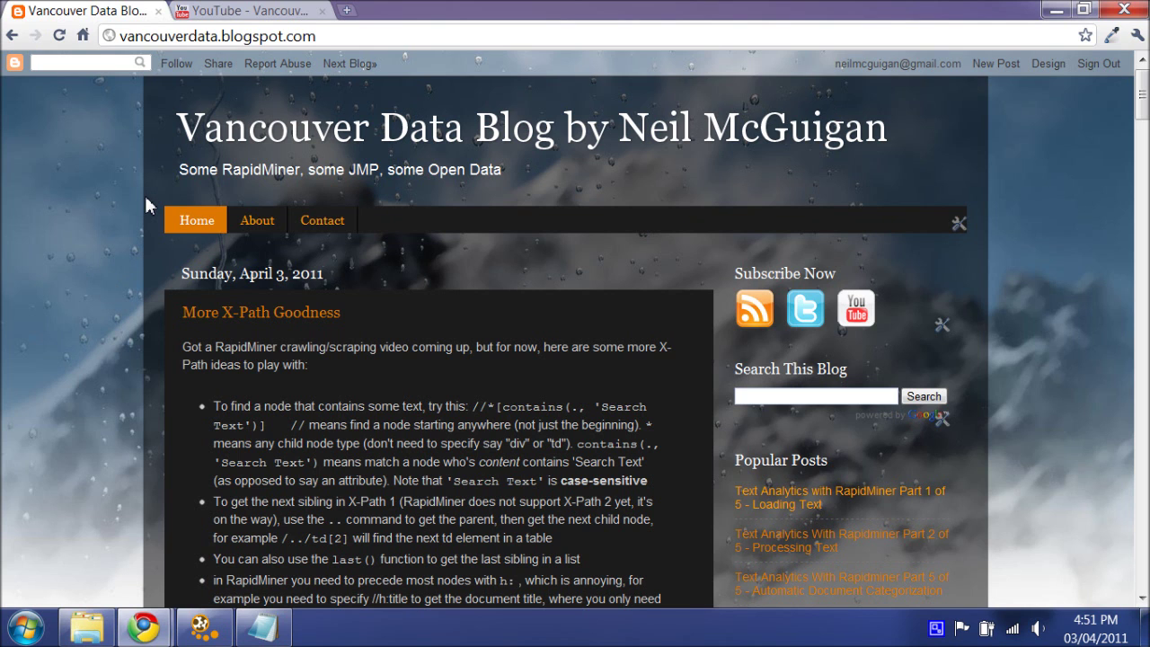
# Look over the Vancouver Data blog and the VancouverData YouTube channel, including their addresses, and return to the blog.
pyautogui.click(250, 36)
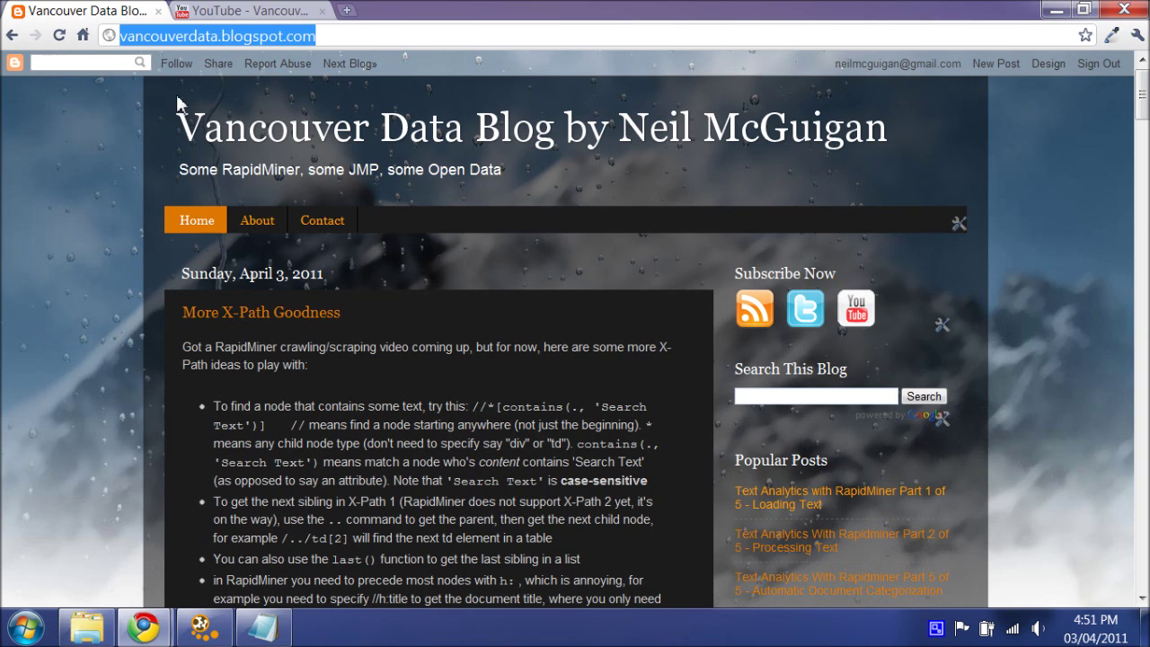
pyautogui.hotkey('ctrl', 'Tab')
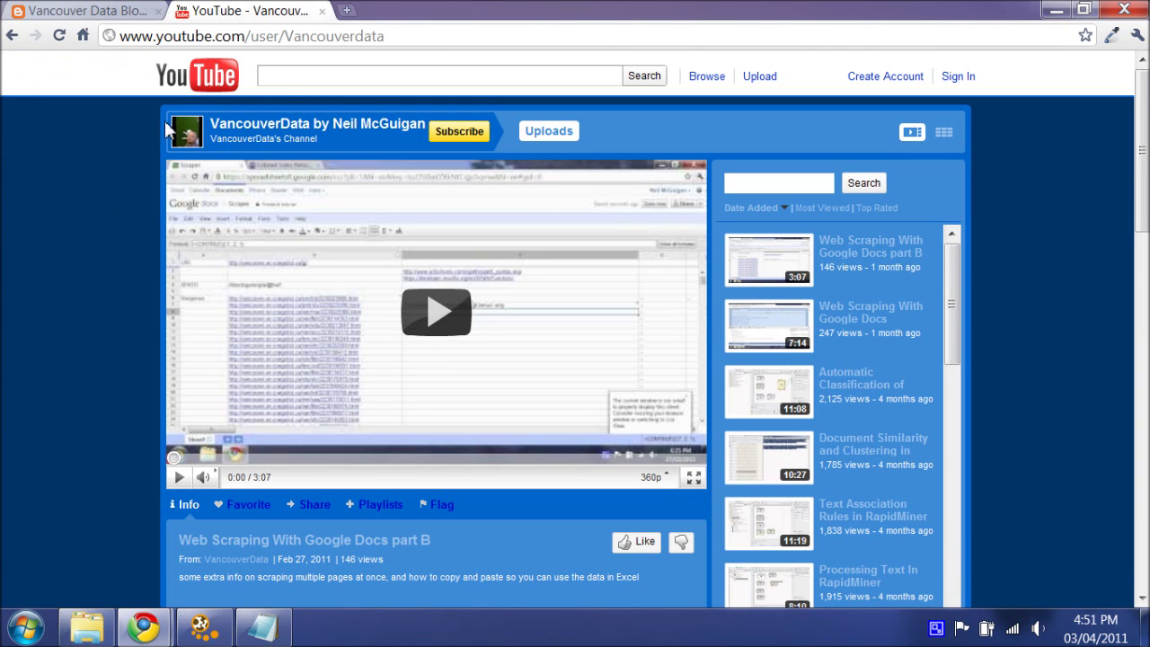
pyautogui.click(267, 36)
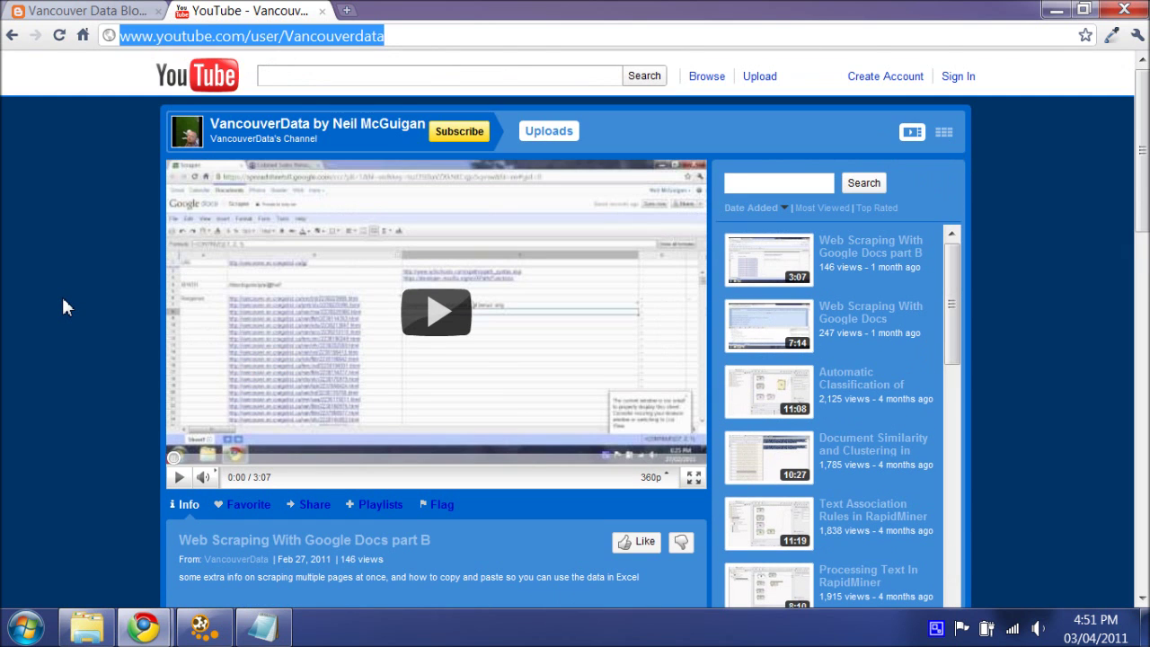
pyautogui.scroll(-3, 62, 300)
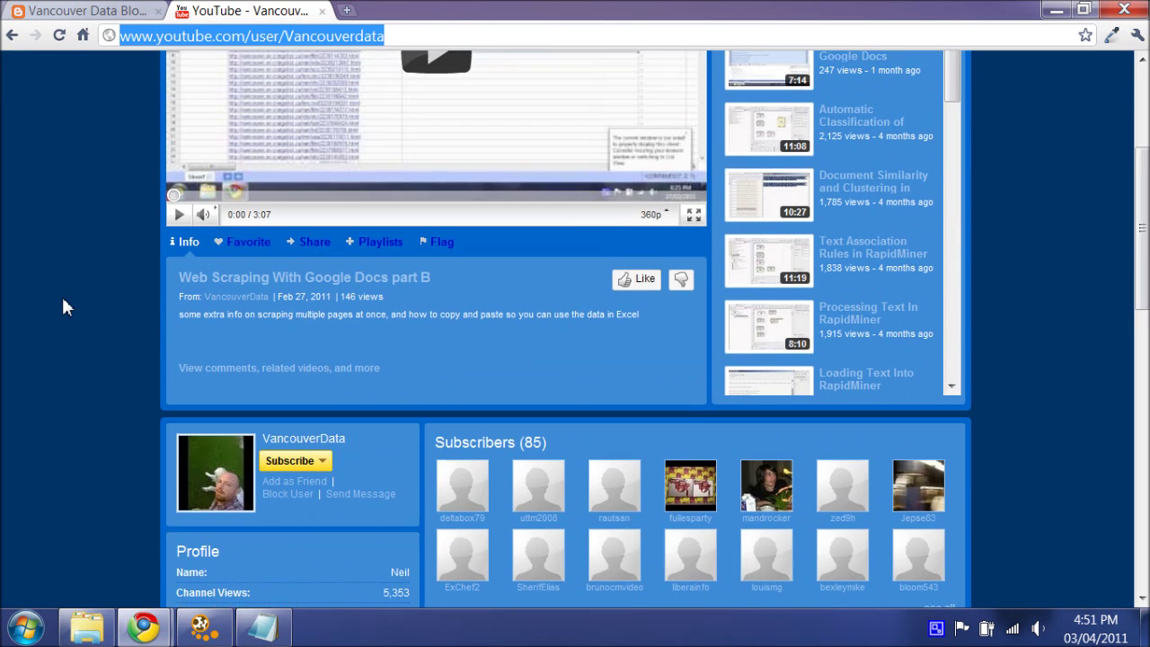
pyautogui.scroll(3, 63, 300)
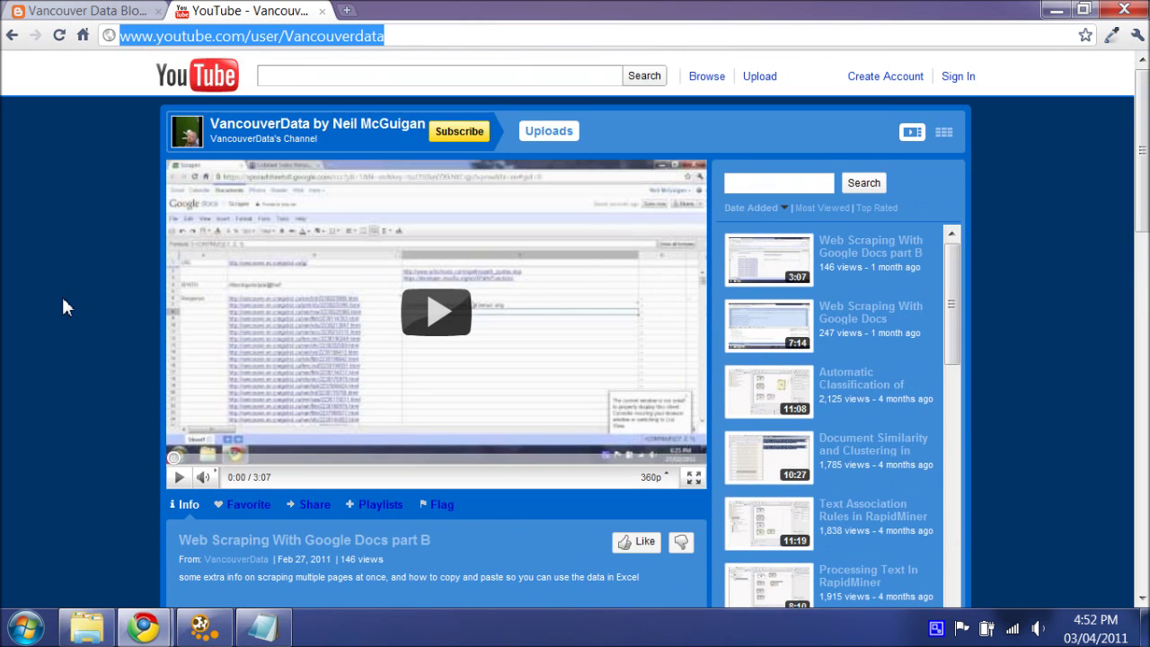
pyautogui.click(108, 10)
pyautogui.click(87, 379)
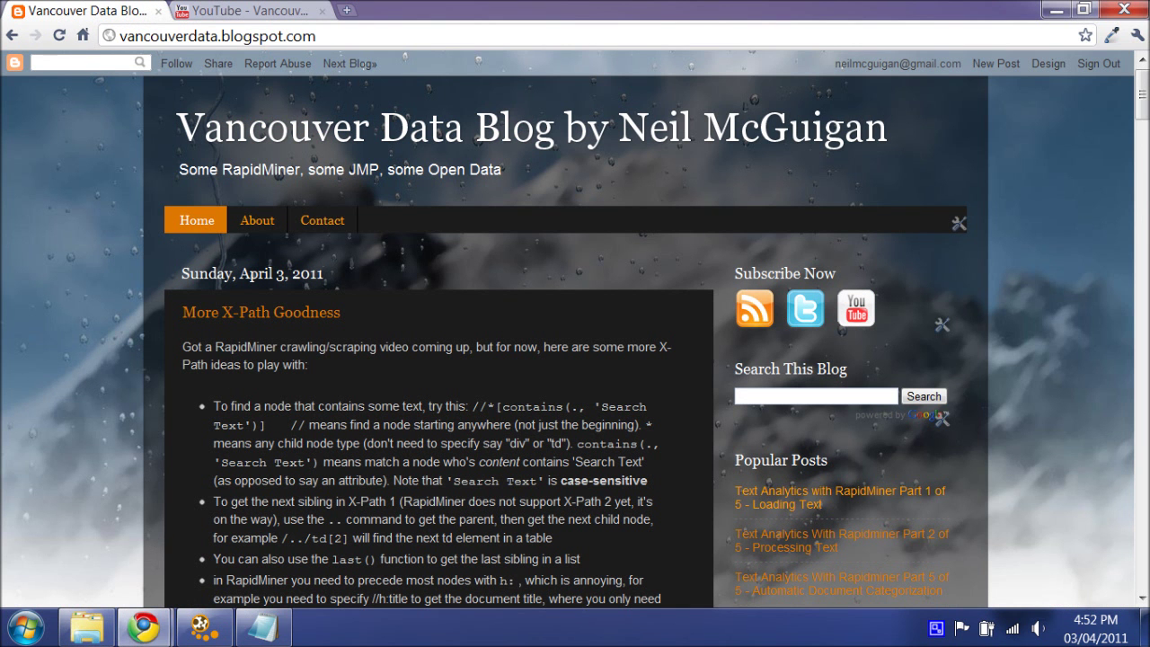
# Move the AltusInSite Property Search Summary page into this browser window as a third tab.
pyautogui.moveTo(830, 14); pyautogui.dragTo(409, 9)
pyautogui.click(180, 45)
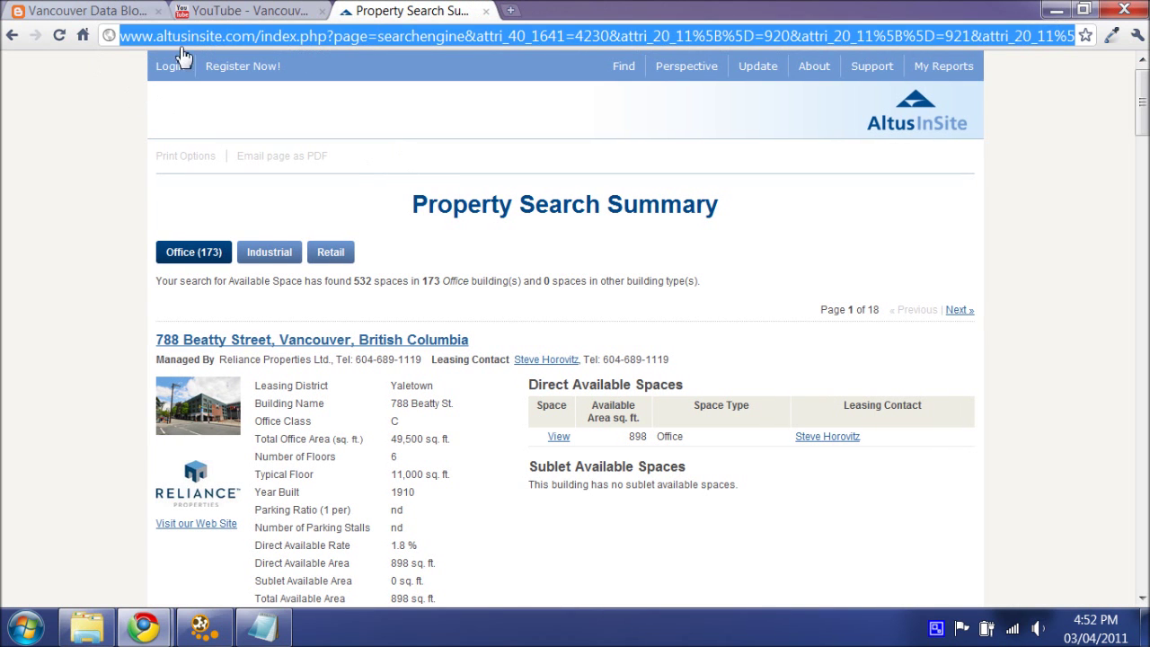
pyautogui.click(179, 74)
# Examine the office listings on the Property Search Summary page, including building details, available spaces and result paging.
pyautogui.scroll(-2, 75, 296)
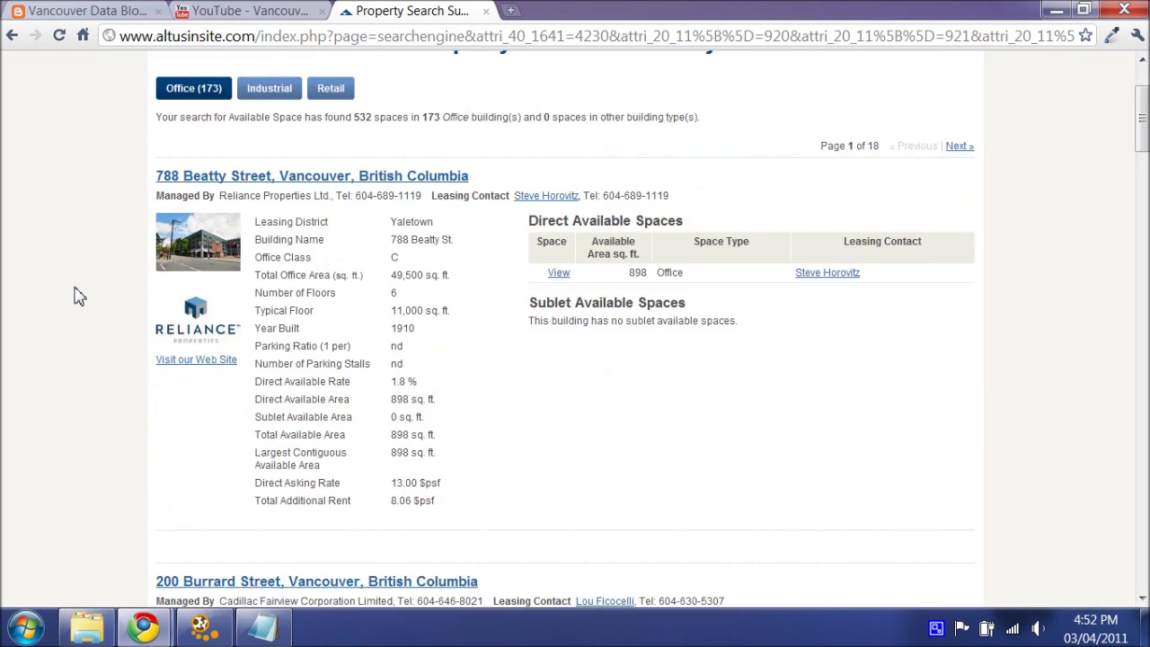
pyautogui.scroll(2, 77, 296)
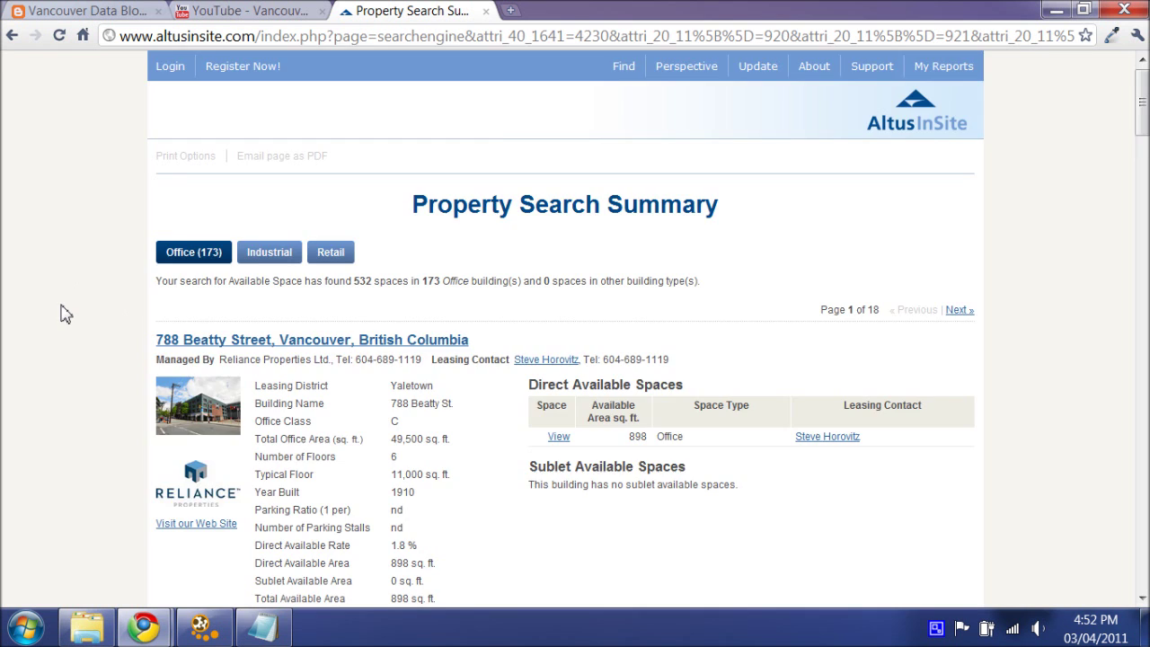
pyautogui.scroll(-2, 63, 313)
pyautogui.scroll(2, 63, 313)
pyautogui.scroll(-2, 63, 314)
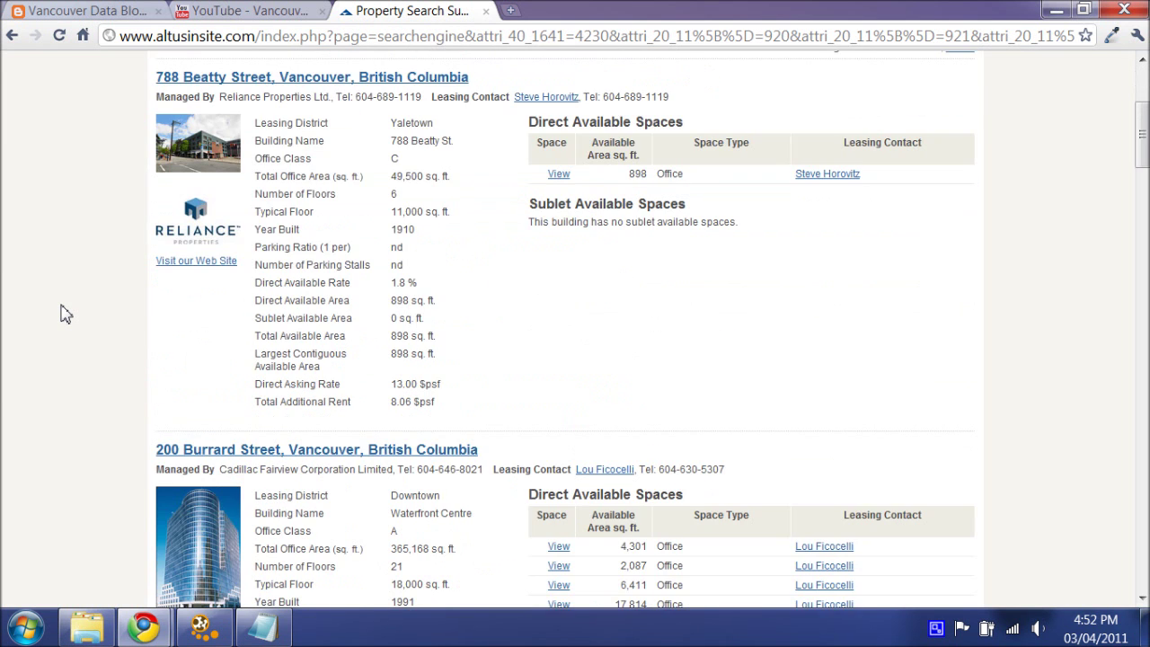
pyautogui.scroll(2, 62, 314)
pyautogui.scroll(-3, 63, 313)
pyautogui.scroll(3, 63, 313)
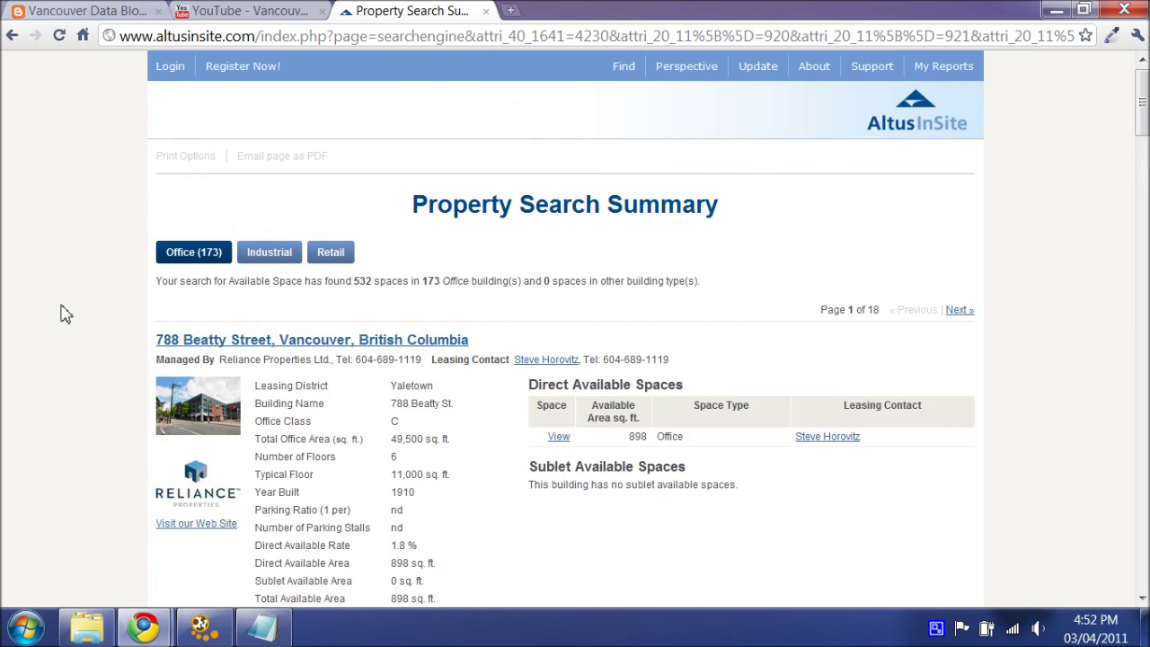
pyautogui.scroll(-2, 63, 313)
pyautogui.scroll(2, 63, 313)
pyautogui.scroll(-2, 63, 314)
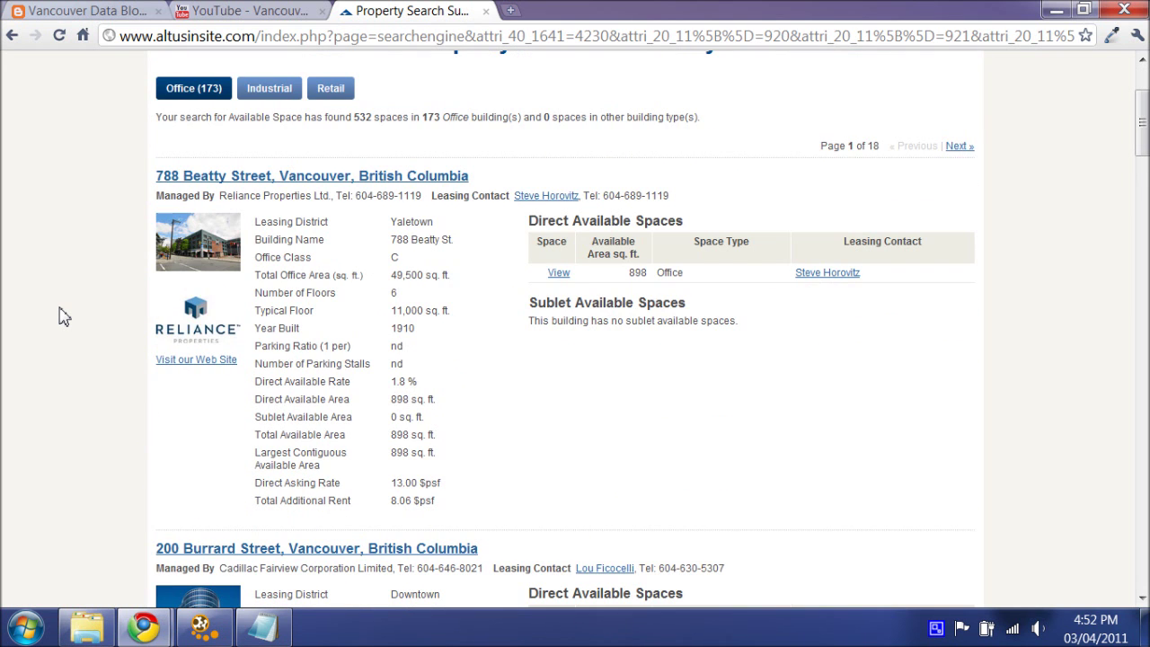
pyautogui.scroll(2, 63, 316)
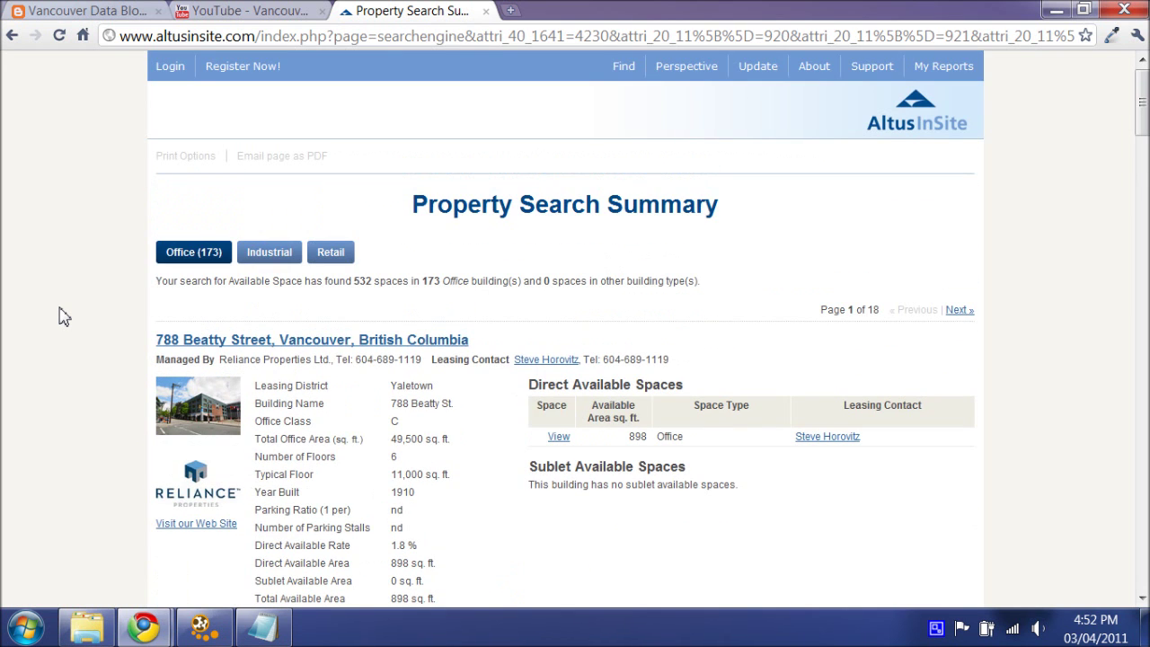
# Switch to RapidMiner and move the Crawl Web operator closer to the main process input.
pyautogui.click(204, 627)
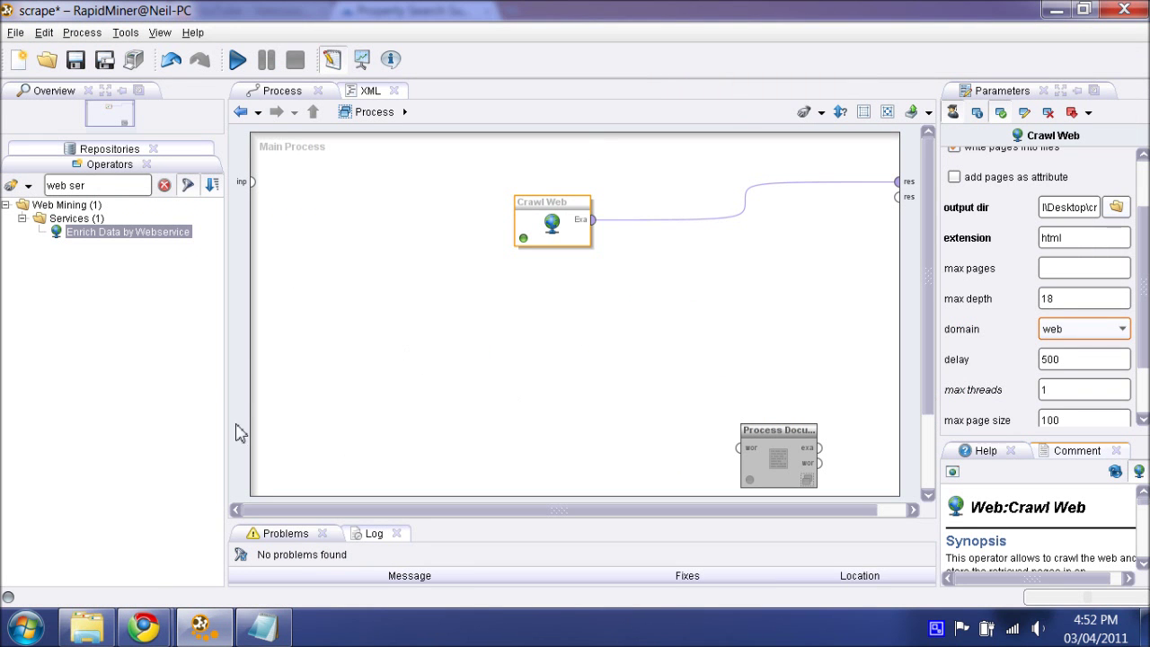
pyautogui.click(371, 278)
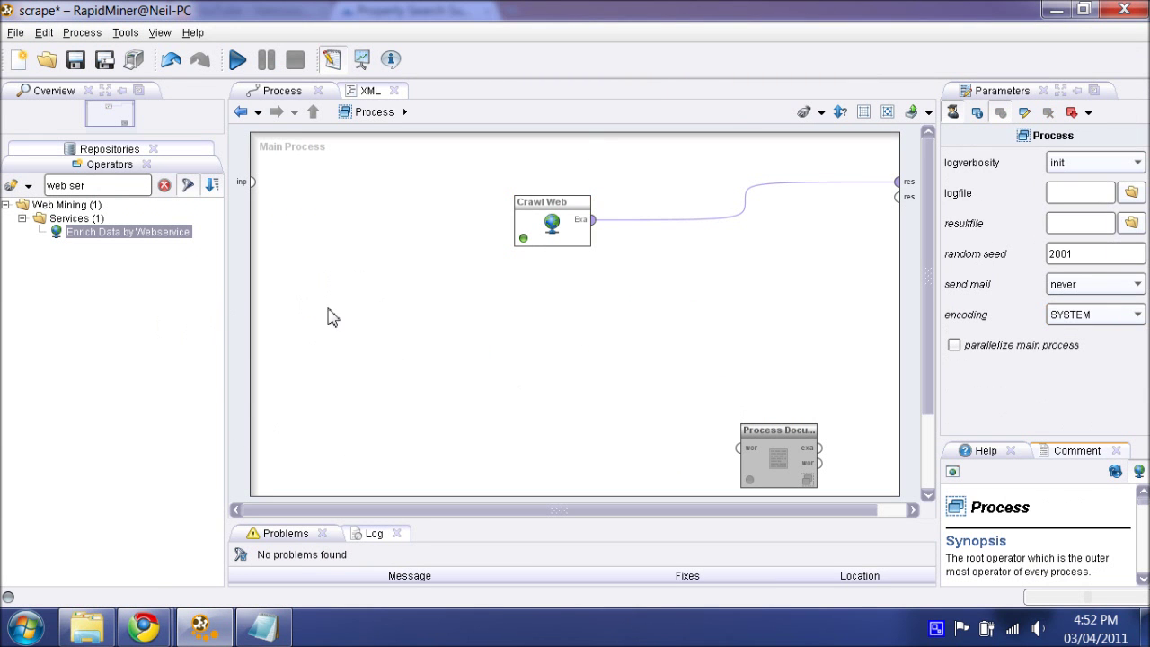
pyautogui.moveTo(516, 220); pyautogui.dragTo(347, 220)
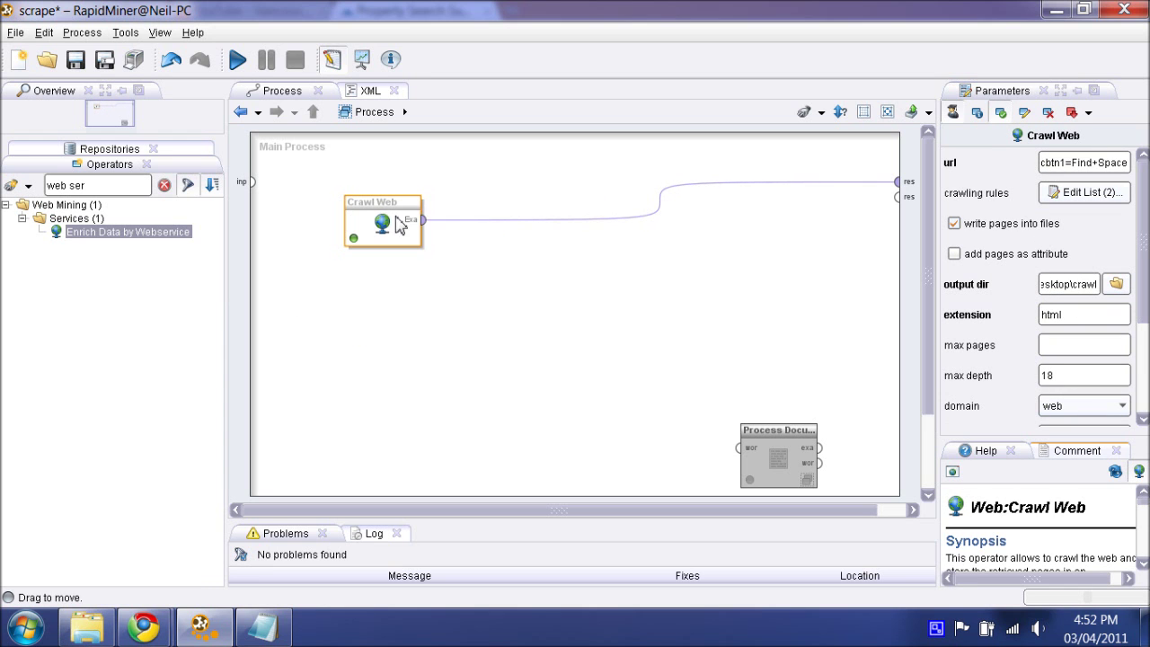
# Filter the operators by "crawl" to locate the Crawl Web operator under Web Mining.
pyautogui.click(163, 185)
pyautogui.write('c')
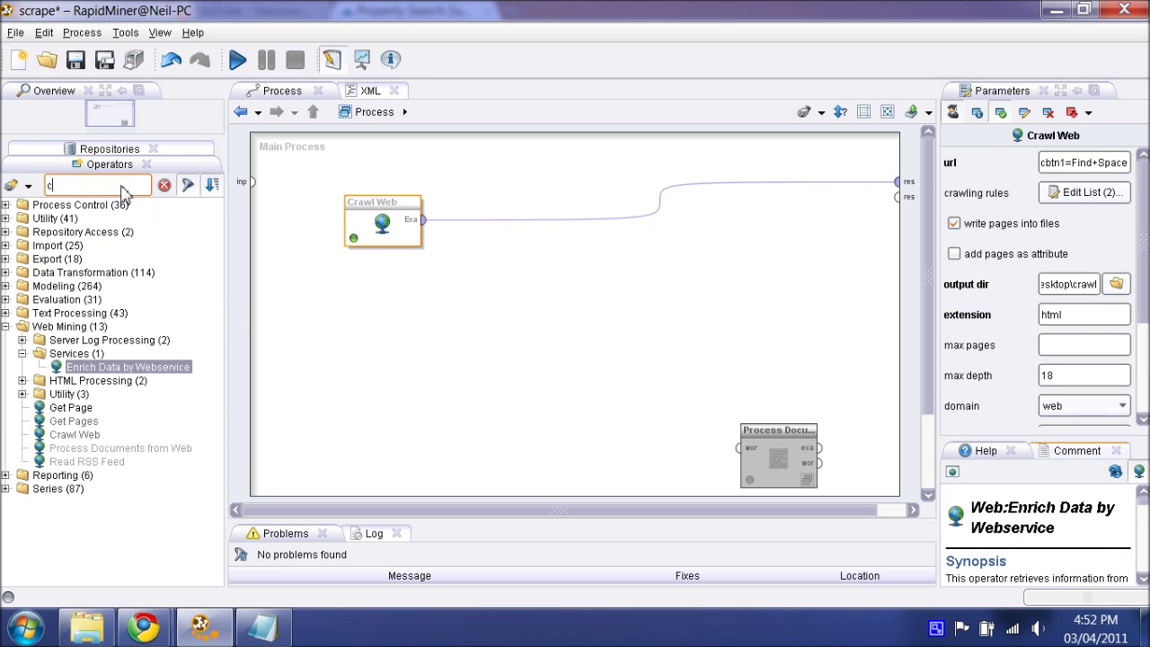
pyautogui.write('rawl')
pyautogui.click(90, 207)
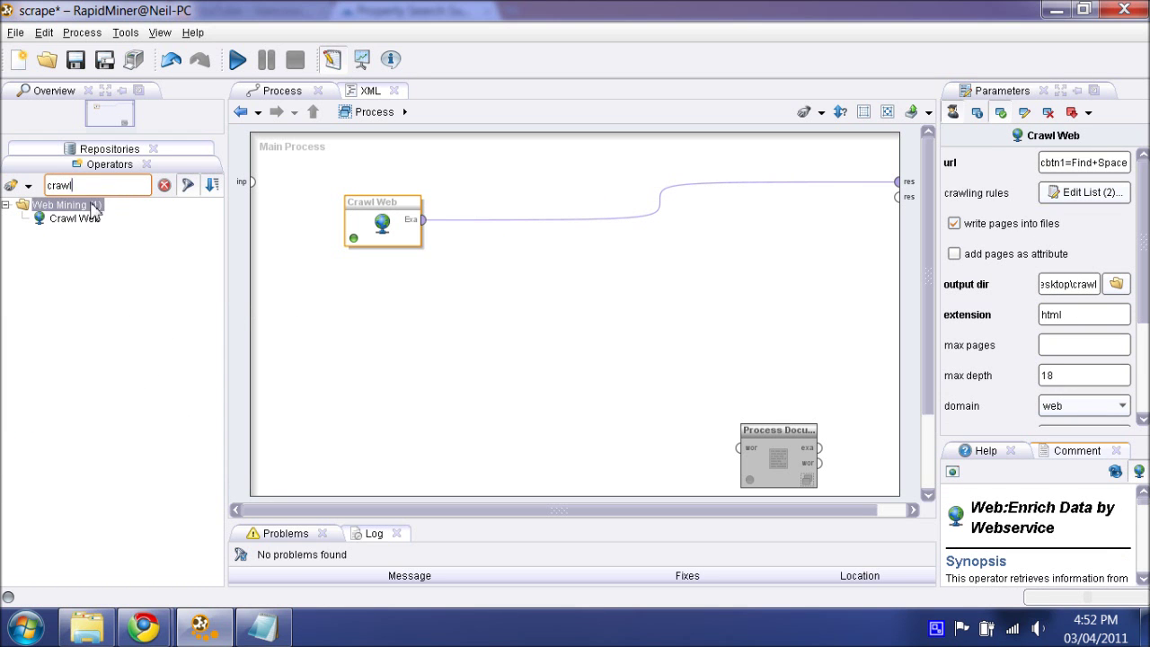
# Check which RapidMiner extensions are installed and enabled, including Web Mining, without changing any of them.
pyautogui.click(194, 34)
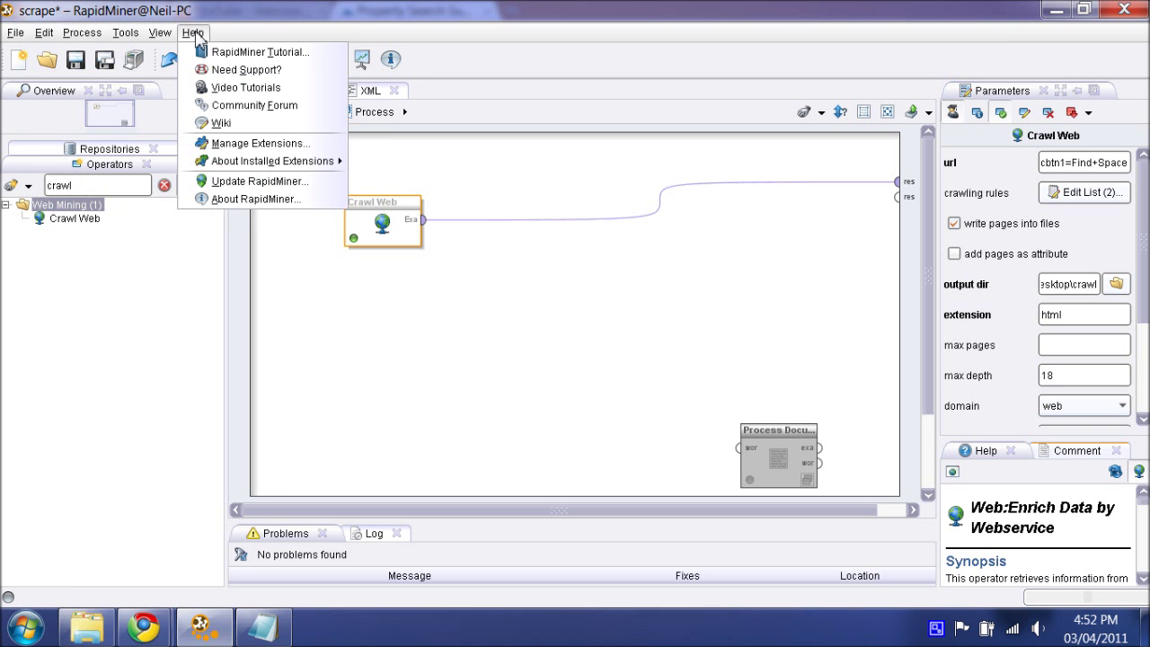
pyautogui.click(257, 144)
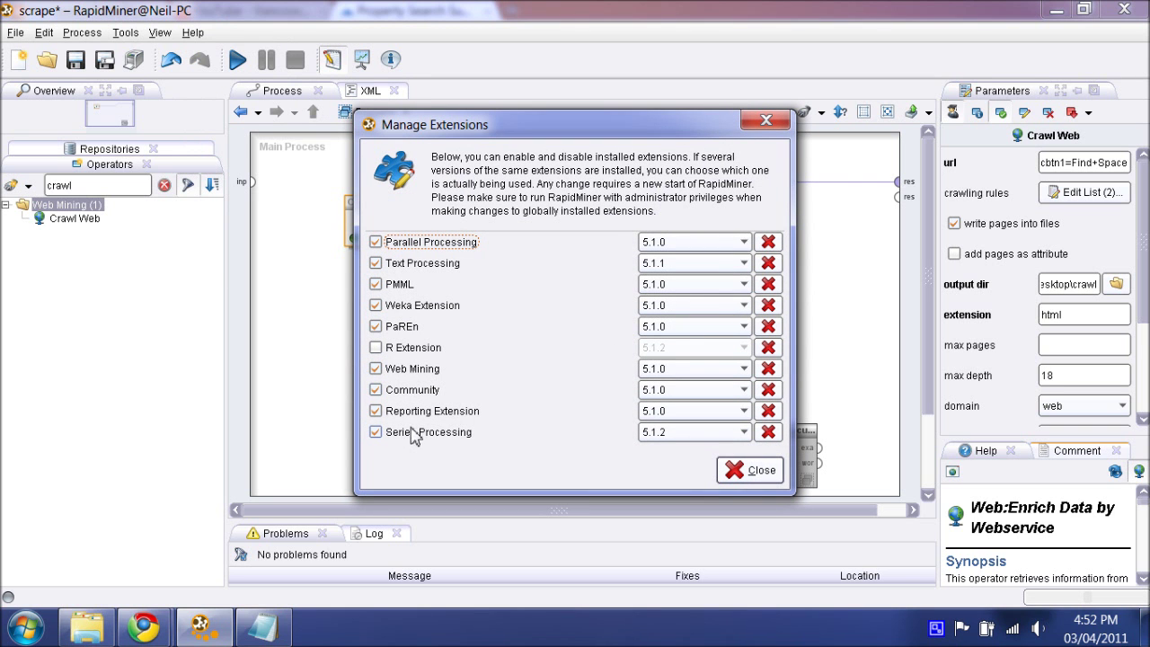
pyautogui.click(753, 470)
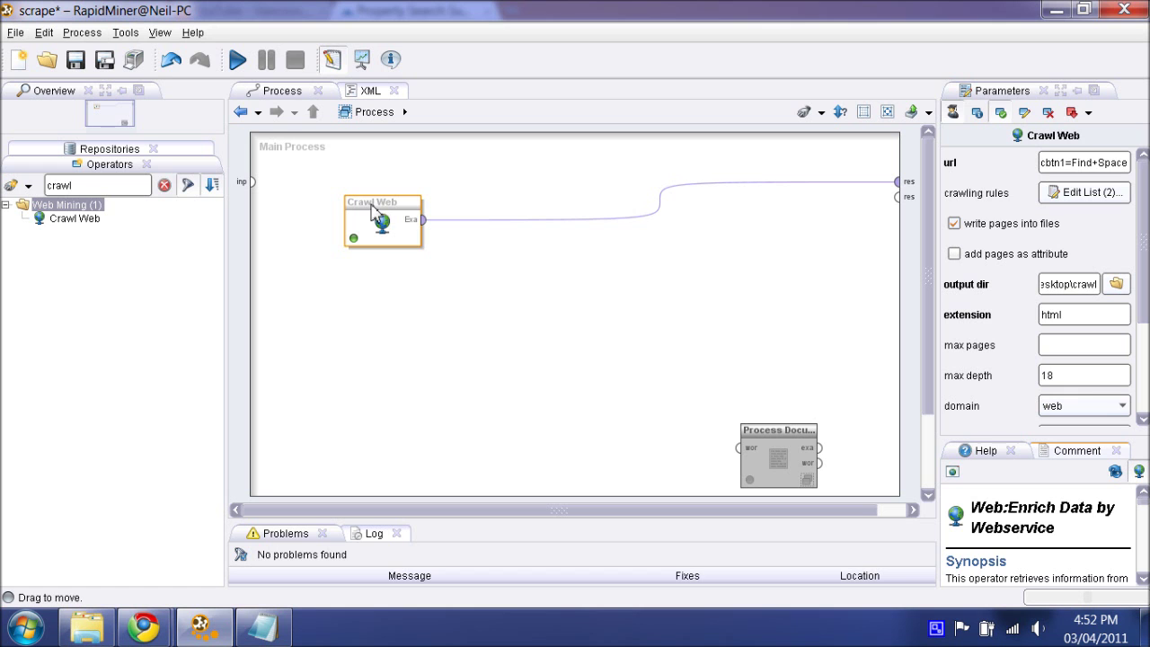
# Review the Crawl Web operator's parameters in an enlarged view, including url, output dir, extension and max depth, and restore the layout.
pyautogui.doubleClick(1002, 91)
pyautogui.click(656, 169)
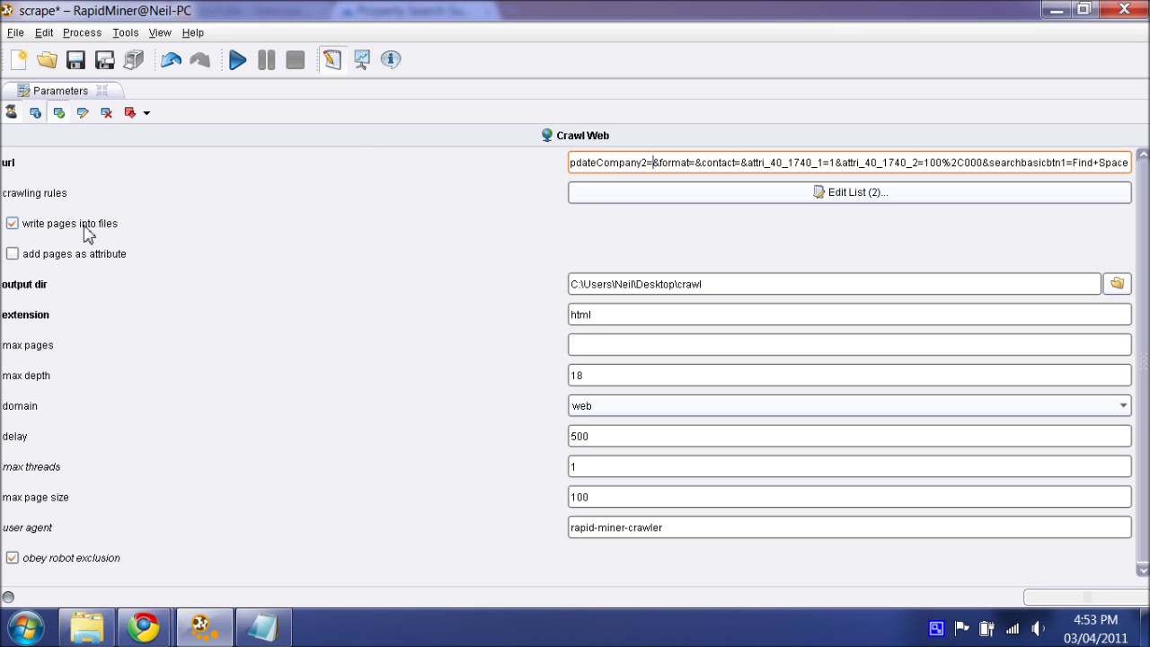
pyautogui.click(690, 282)
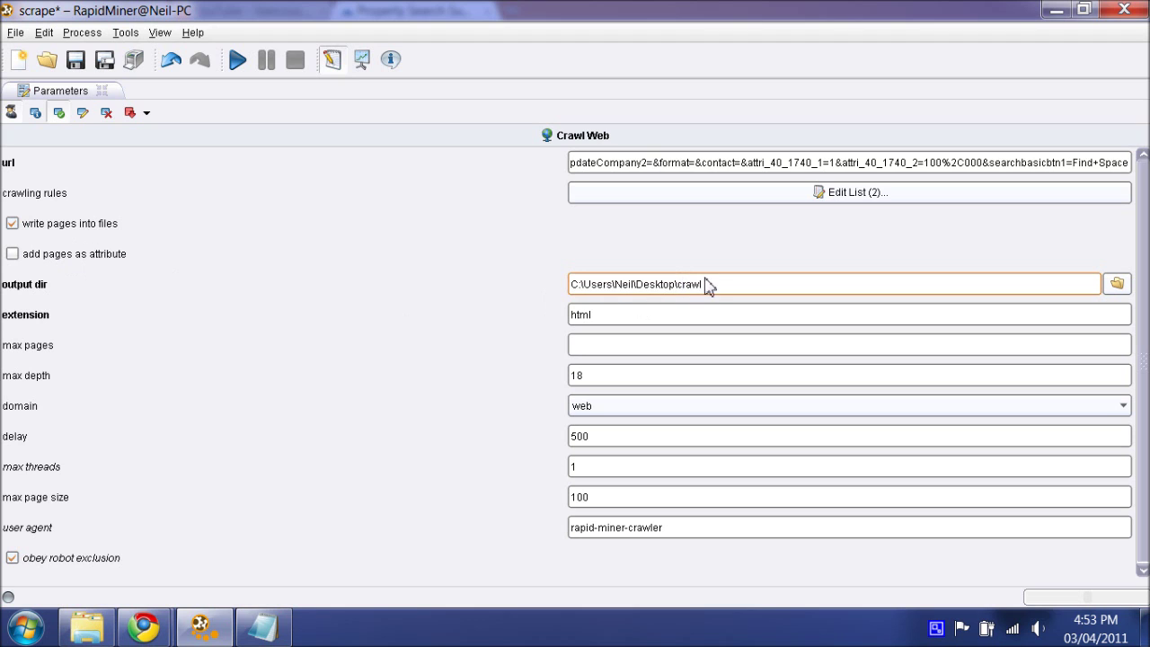
pyautogui.click(627, 323)
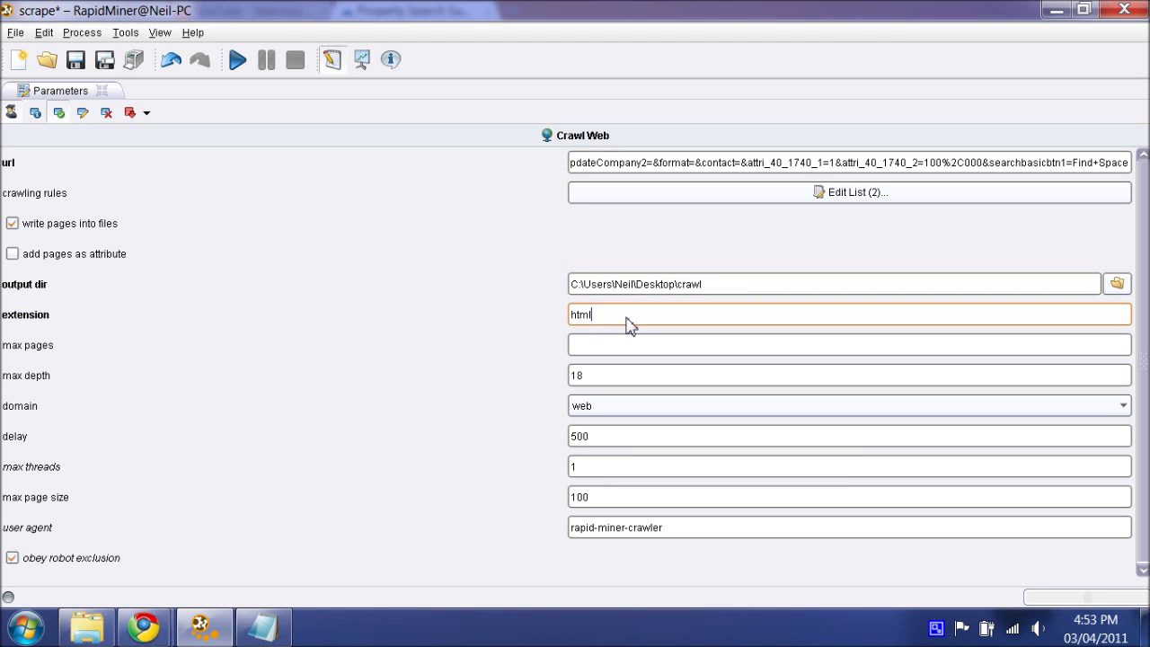
pyautogui.click(656, 381)
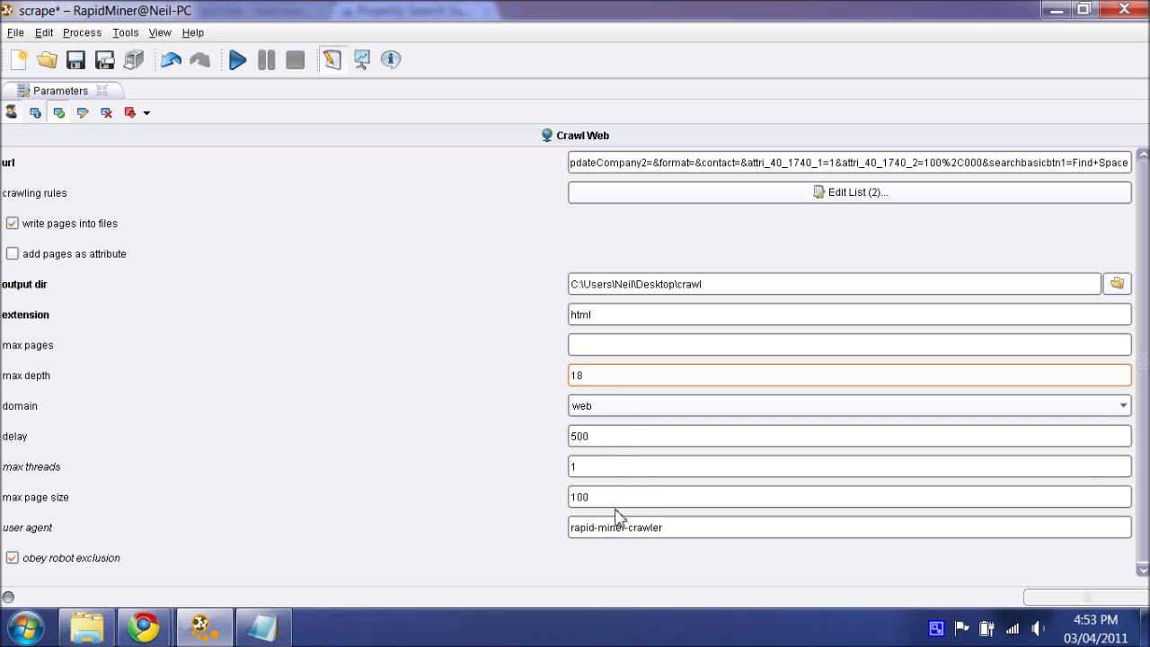
pyautogui.doubleClick(70, 96)
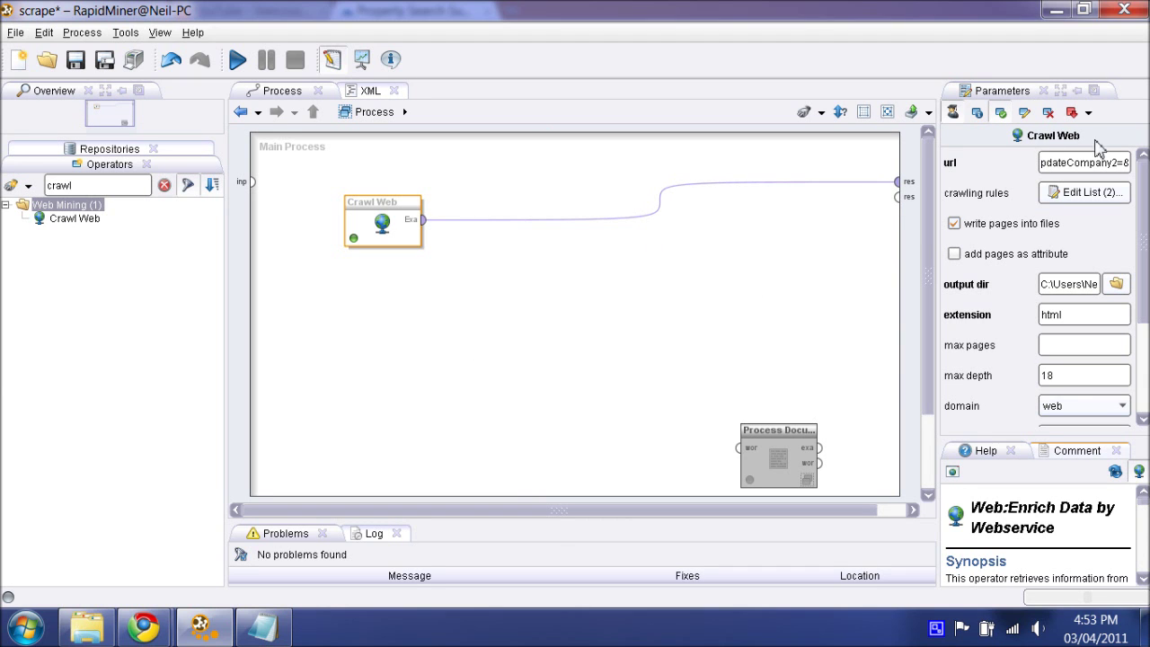
# Enlarge the Crawl Web parameters again and set max depth to 1, leaving max pages empty.
pyautogui.doubleClick(1008, 97)
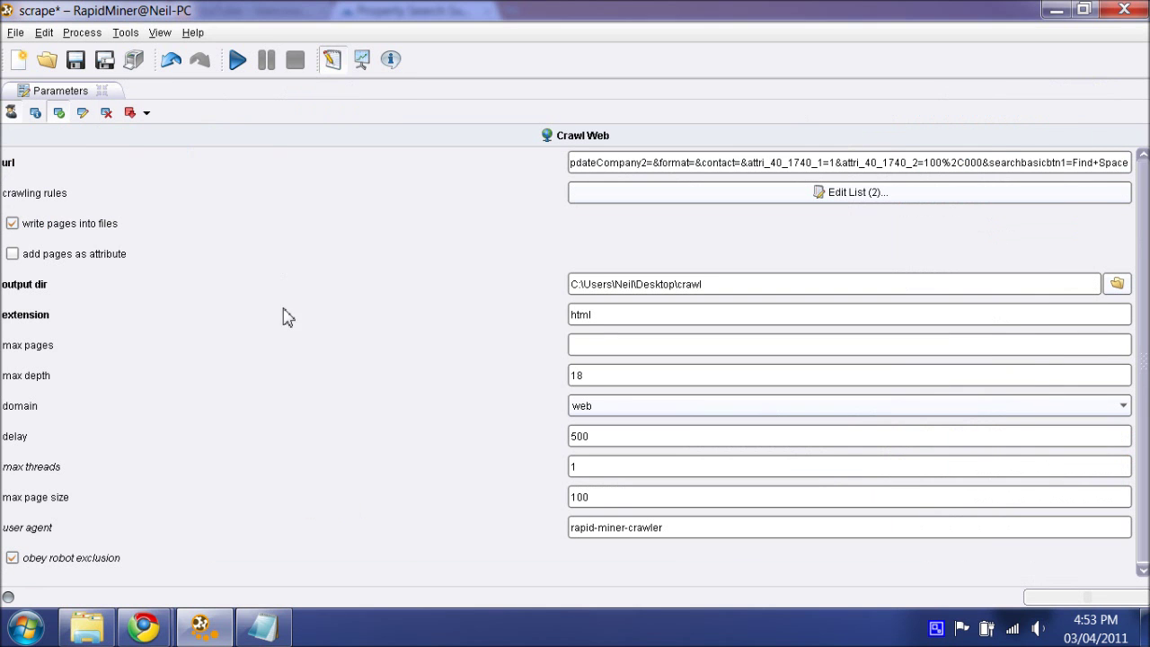
pyautogui.click(616, 382)
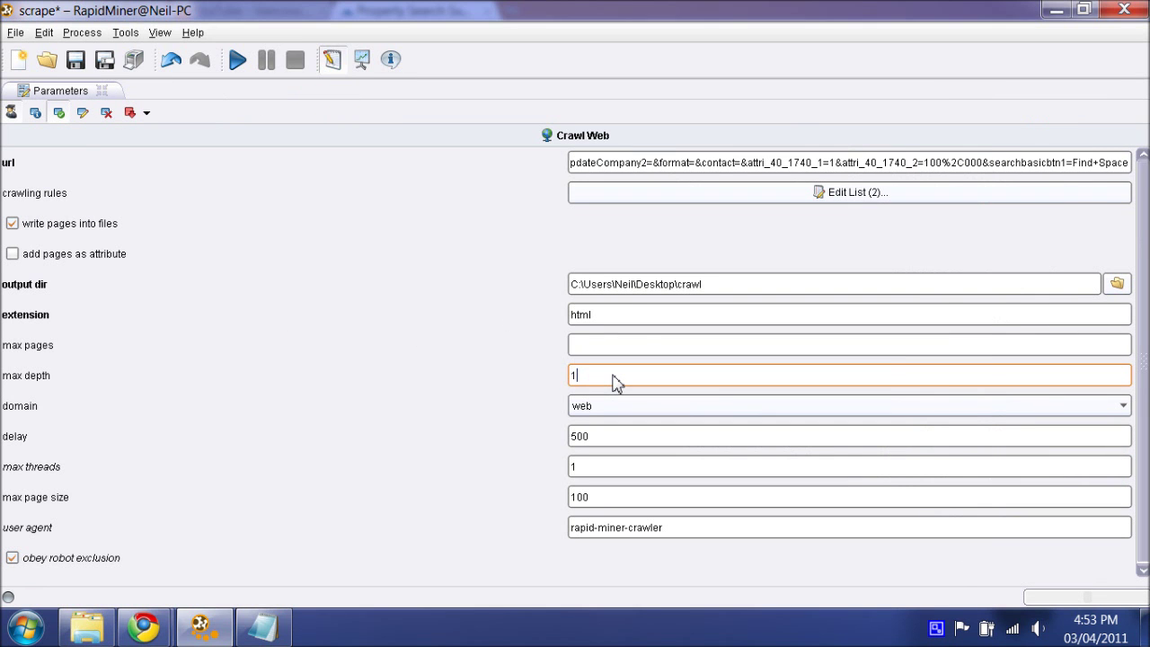
pyautogui.click(650, 351)
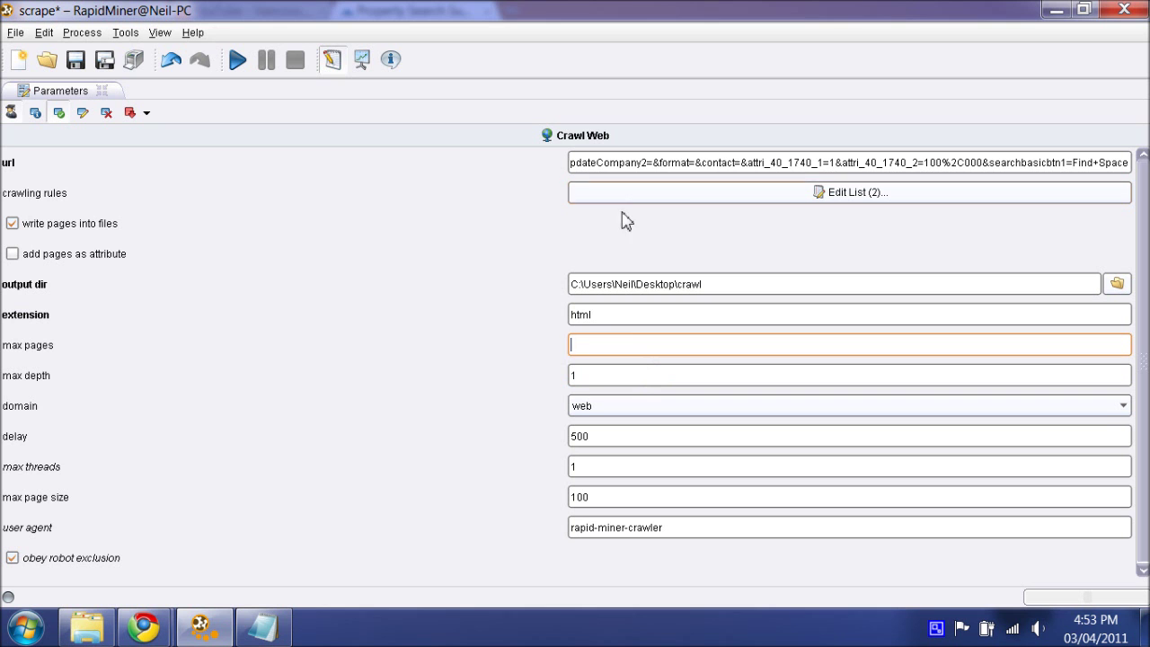
pyautogui.click(716, 165)
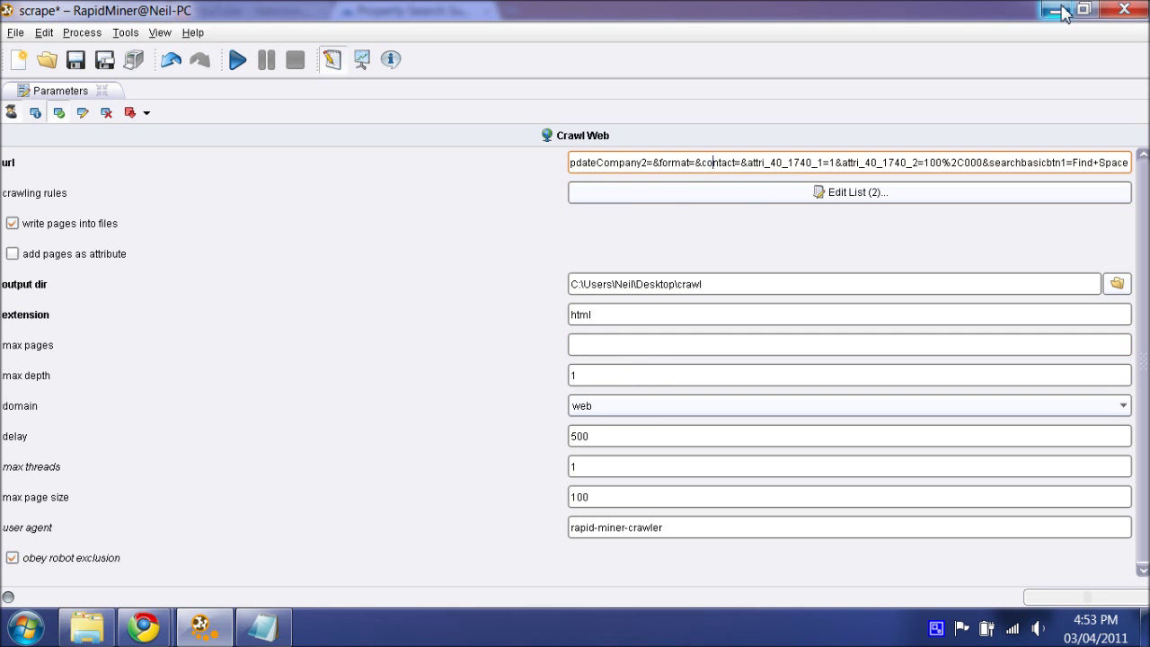
# Switch to the browser, open the AltusInSite Find page and set the office space search location to Greater Vancouver / Downtown Vancouver.
pyautogui.click(1057, 10)
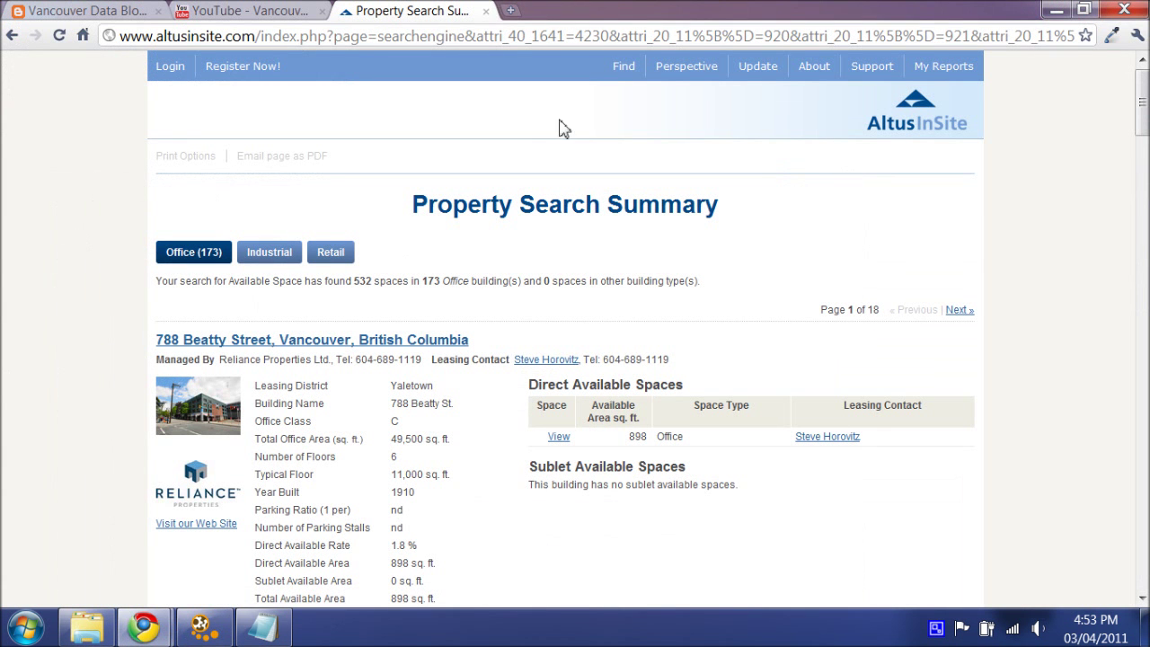
pyautogui.click(622, 67)
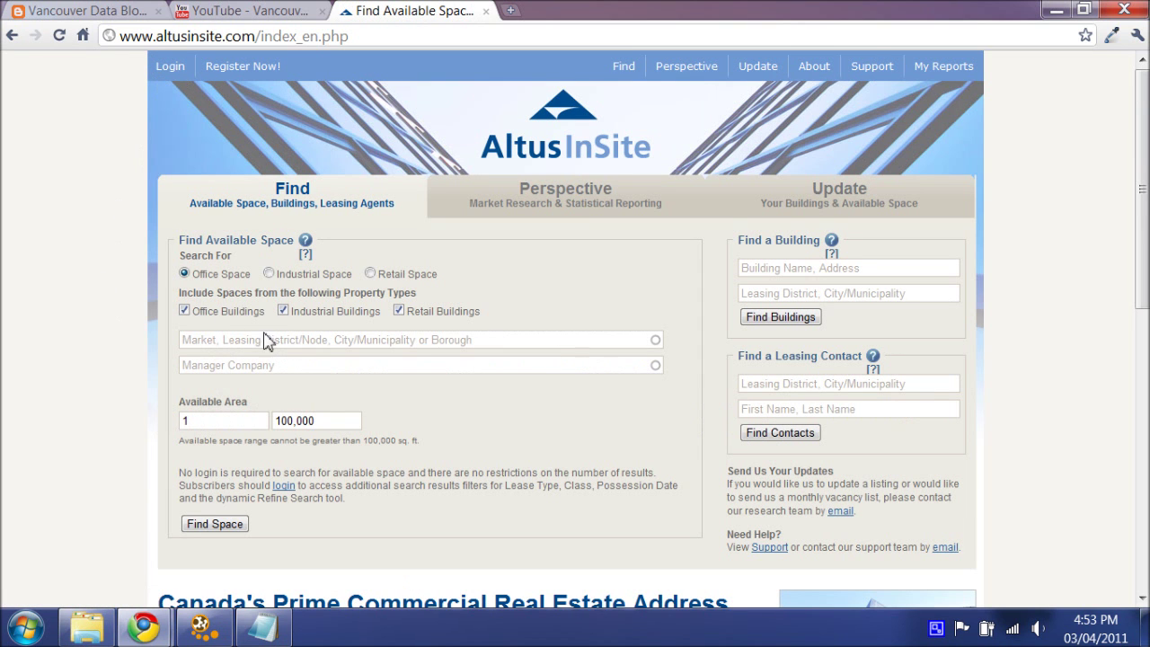
pyautogui.click(249, 346)
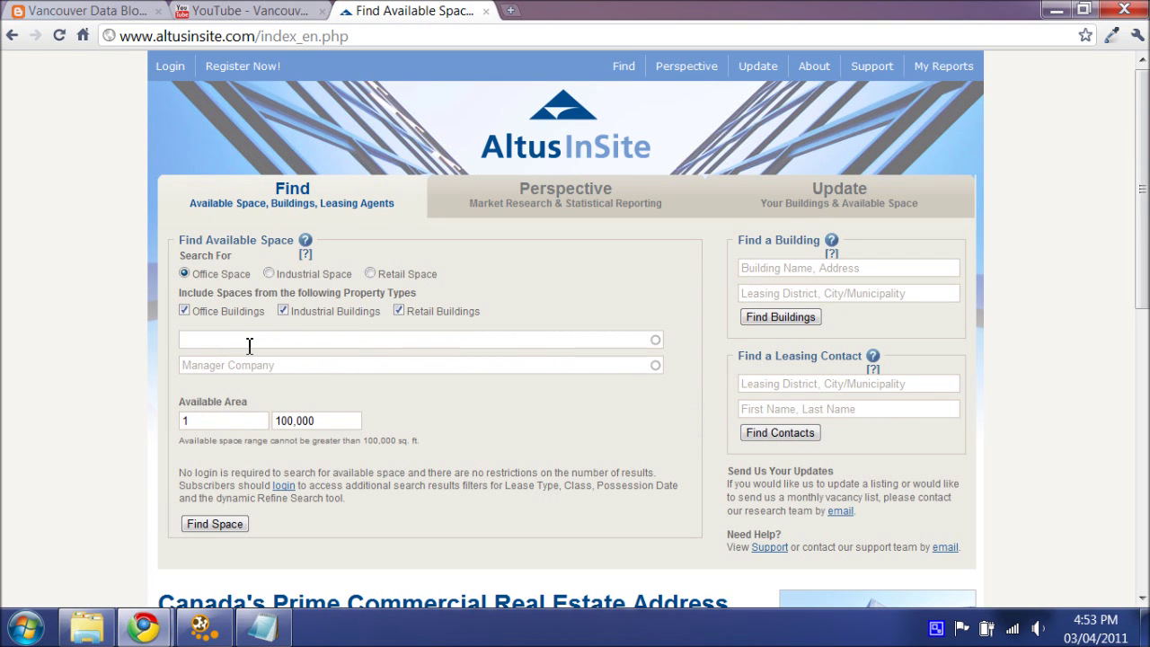
pyautogui.write('vancouver')
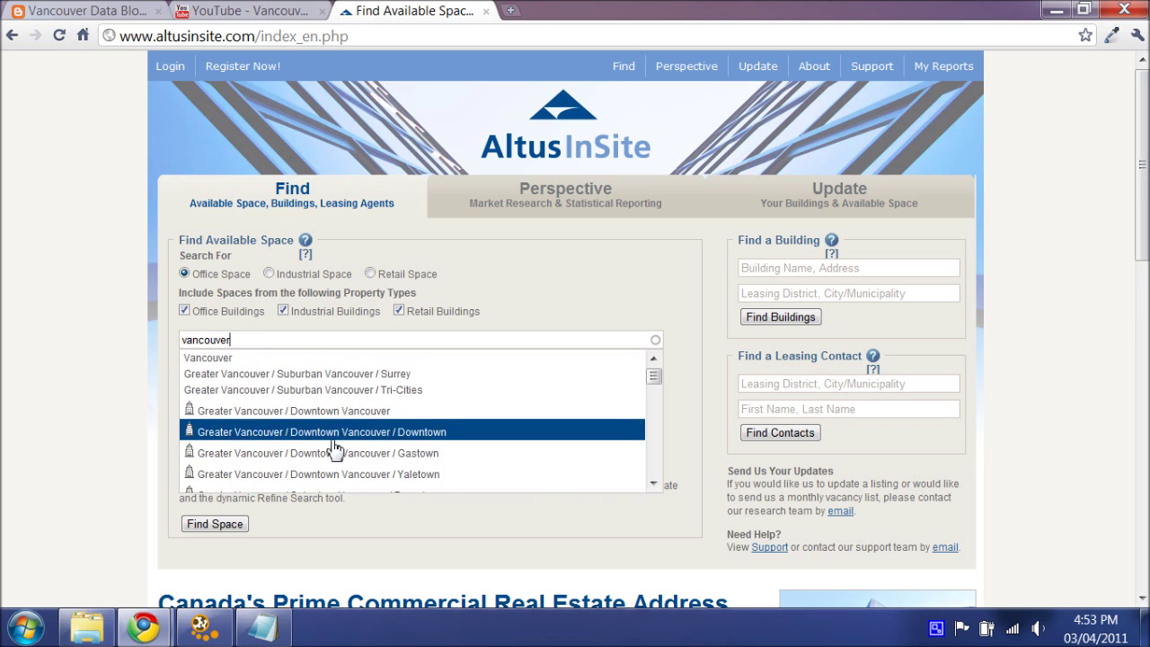
pyautogui.click(315, 417)
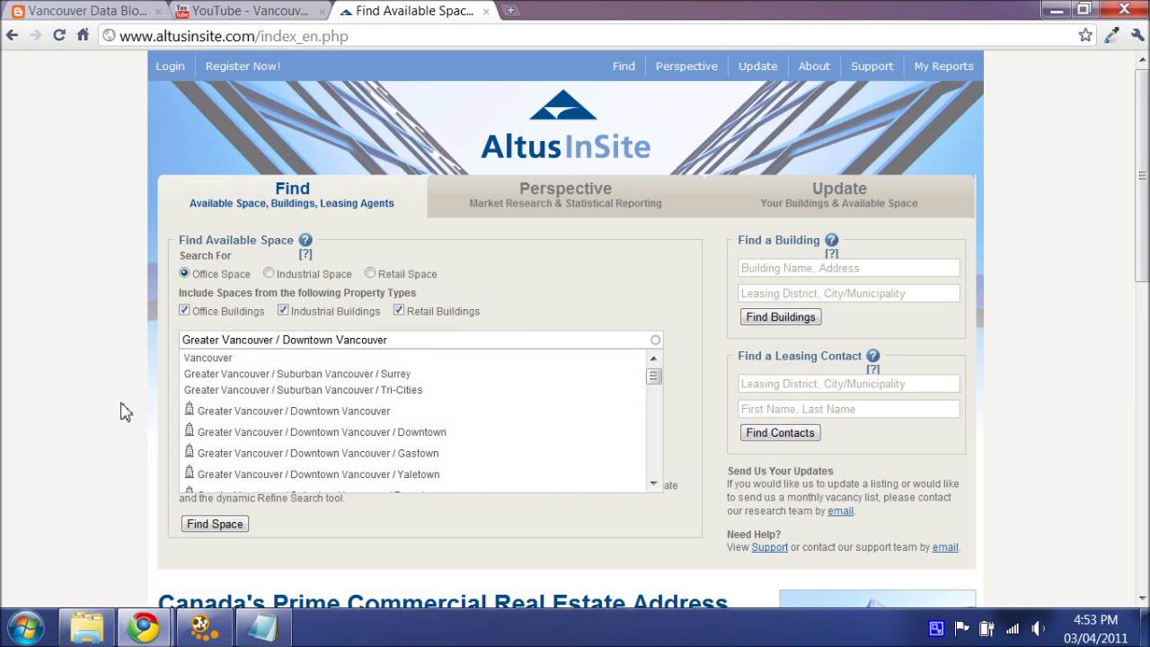
# Run the office space search, copy the address of its results page and paste it as the Crawl Web url in RapidMiner.
pyautogui.click(205, 525)
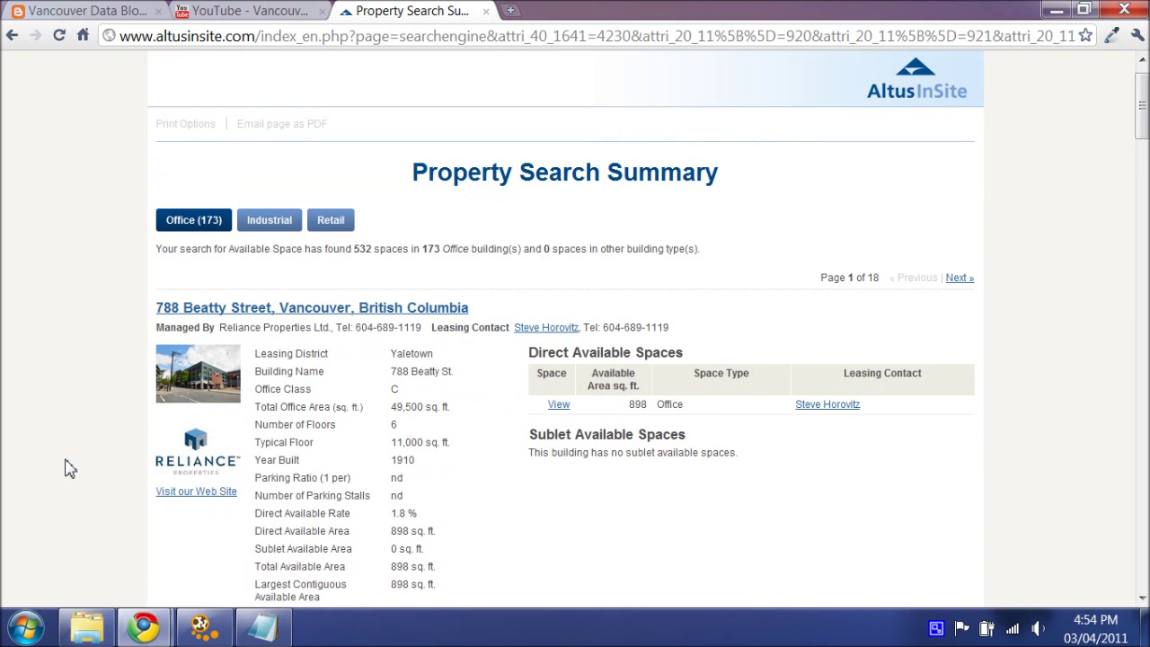
pyautogui.click(325, 36)
pyautogui.rightClick(330, 42)
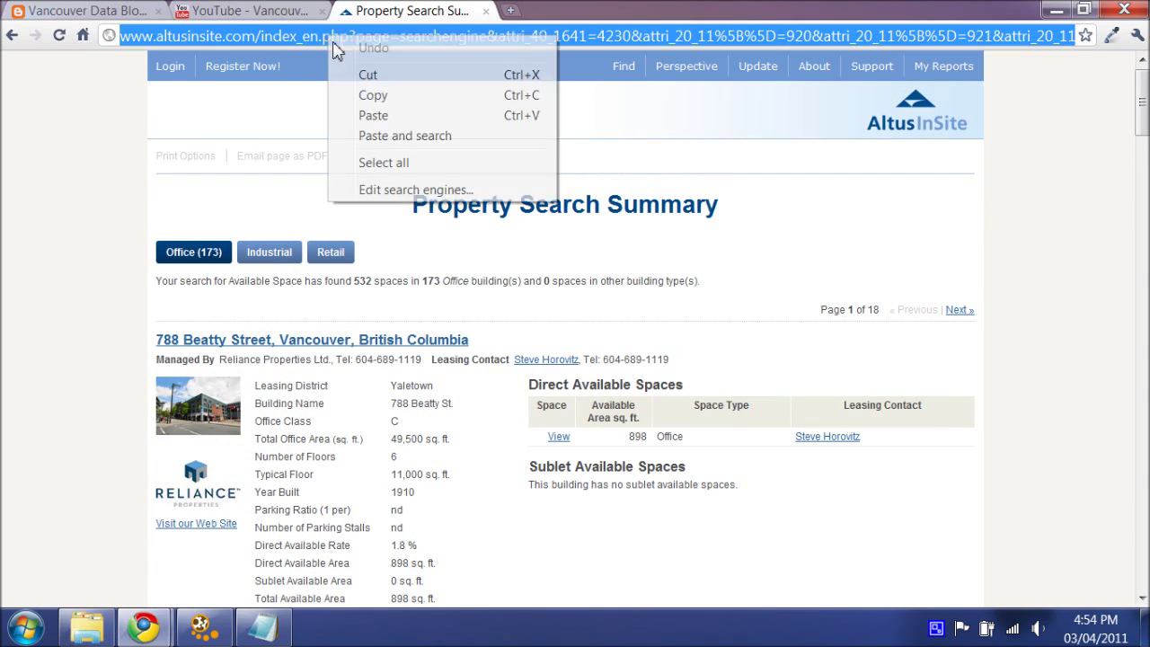
pyautogui.click(368, 95)
pyautogui.click(246, 620)
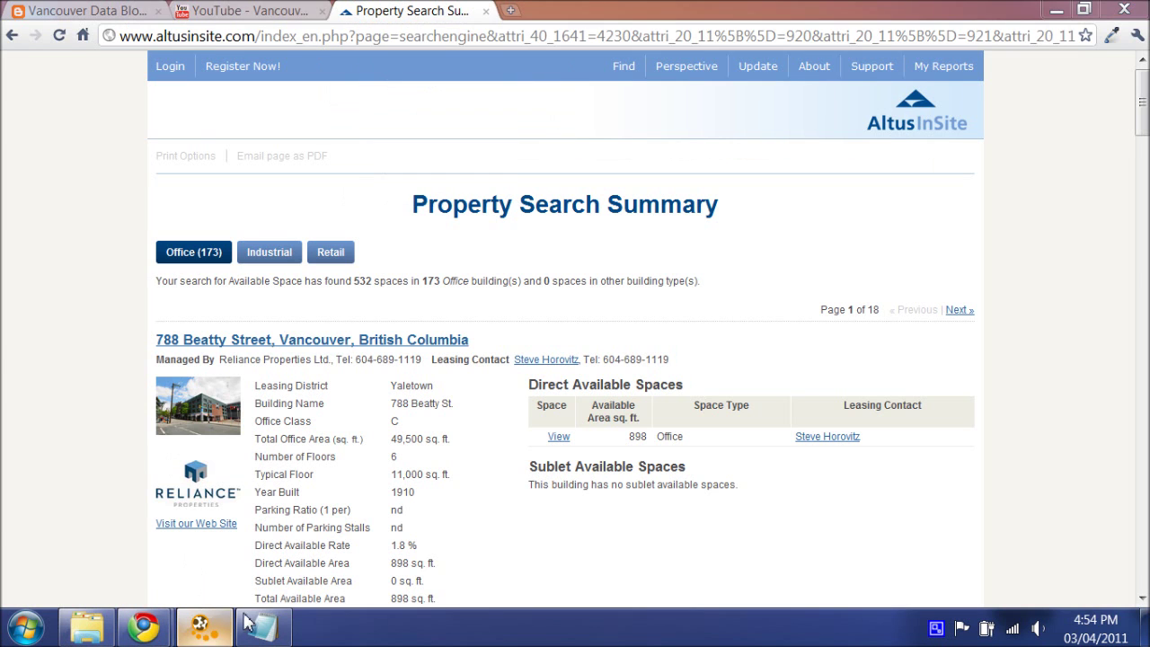
pyautogui.tripleClick(710, 170)
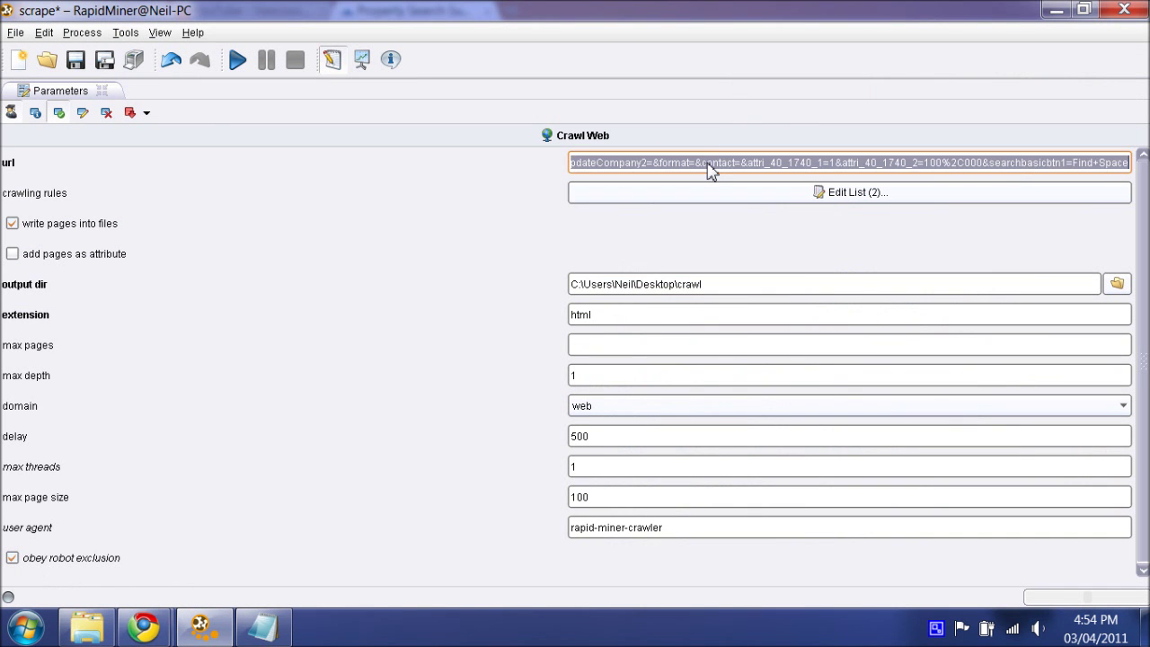
pyautogui.hotkey('ctrl', 'v')
# Review the Crawl Web output dir, extension, max pages, max depth, domain options and delay without changing them.
pyautogui.click(678, 286)
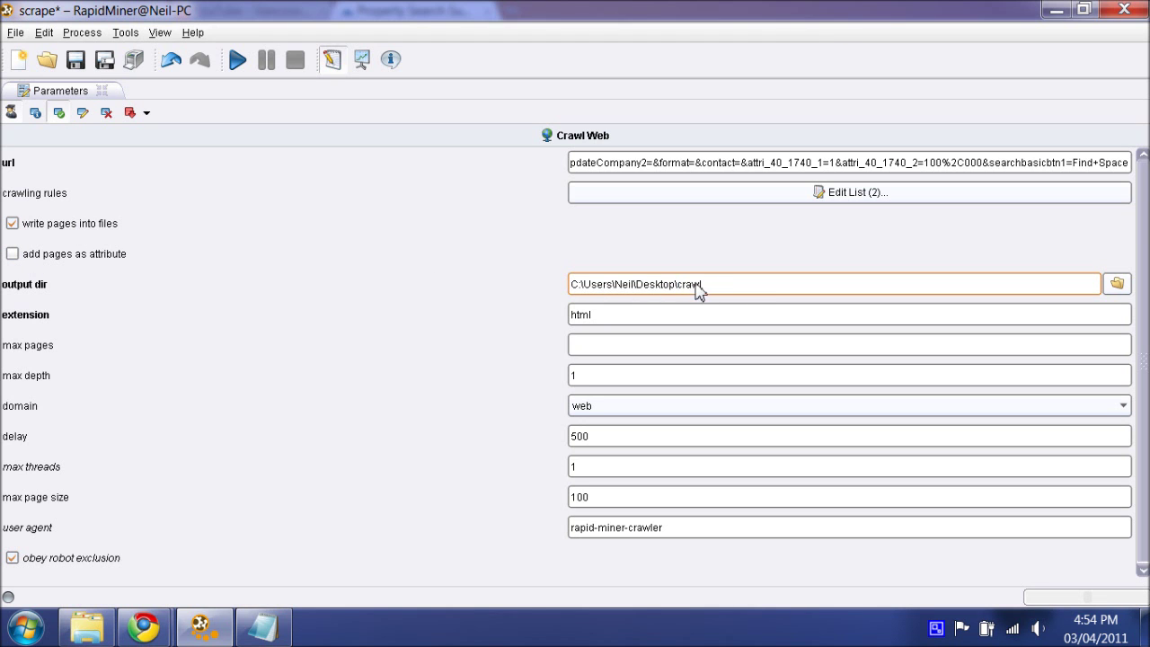
pyautogui.click(628, 317)
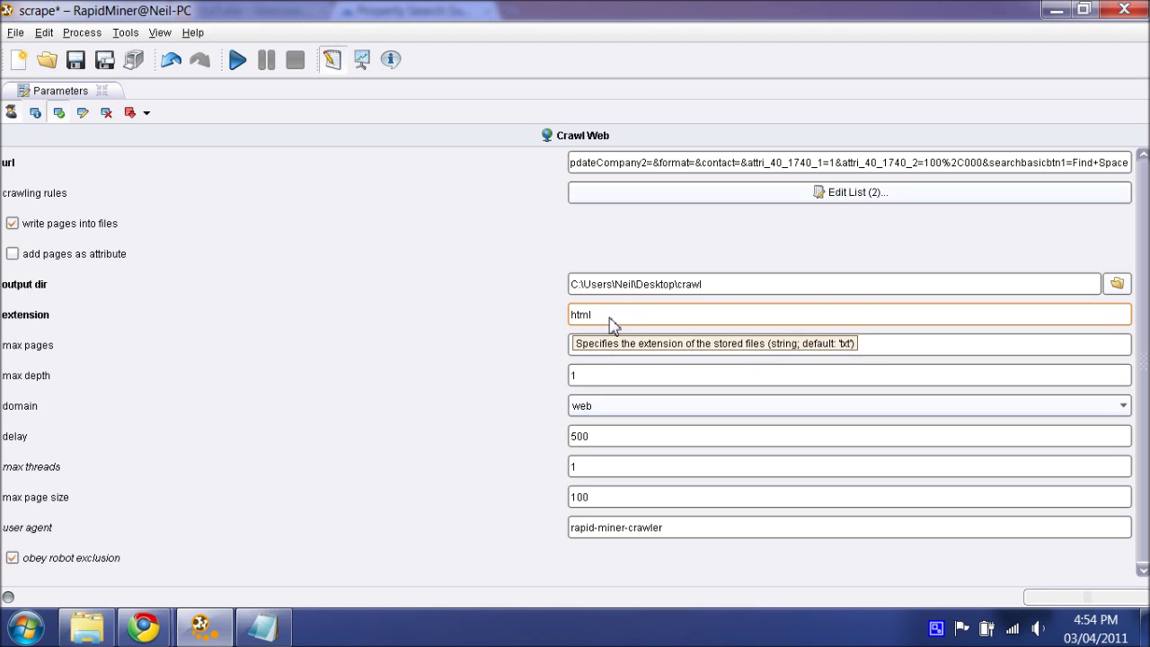
pyautogui.click(618, 354)
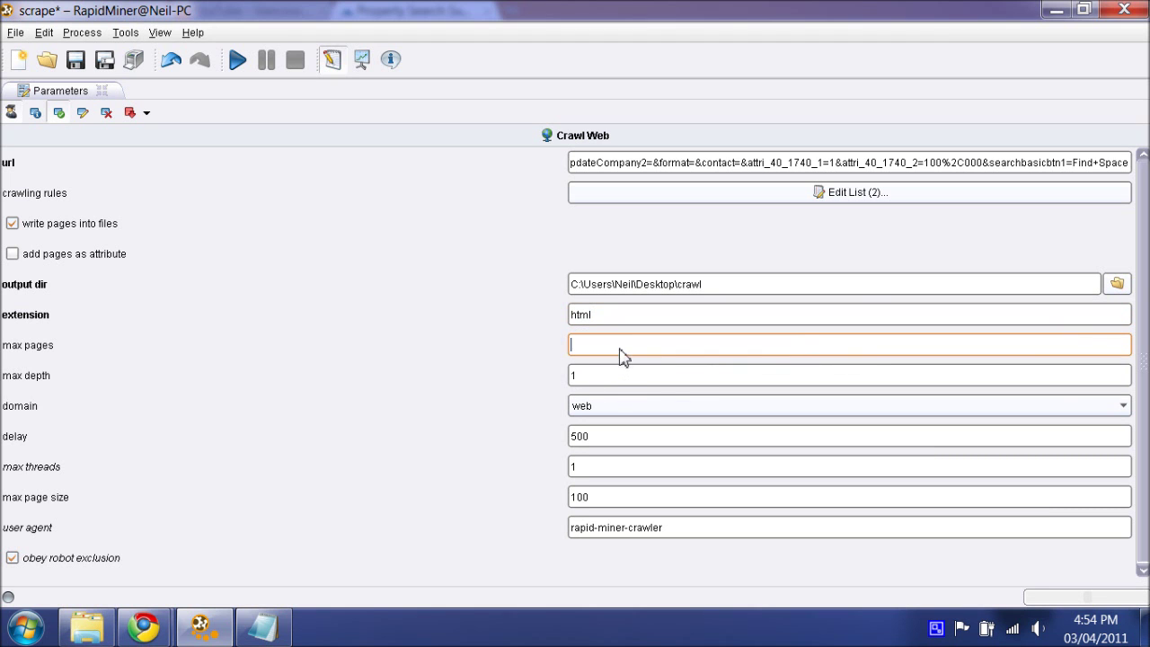
pyautogui.click(617, 382)
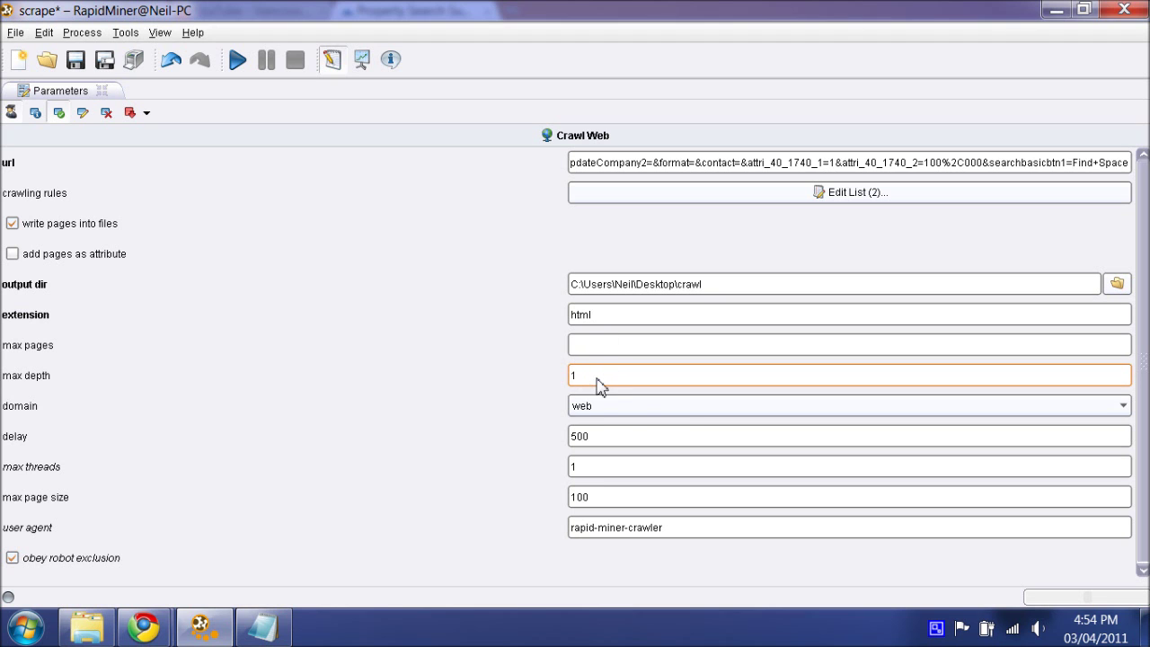
pyautogui.click(640, 409)
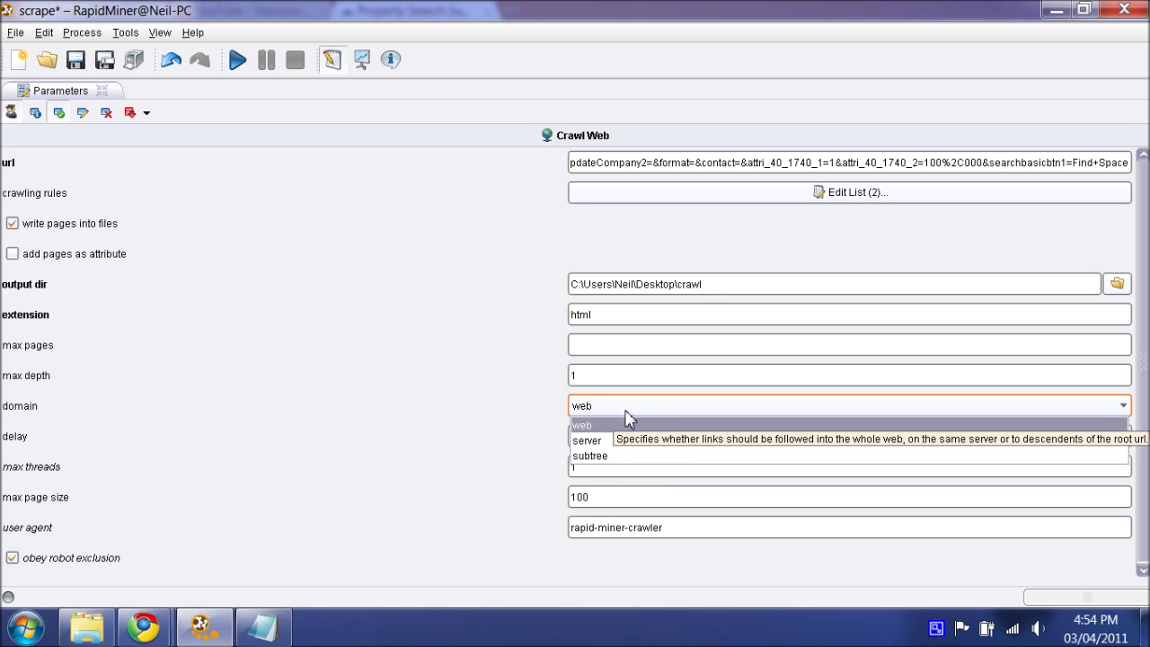
pyautogui.click(550, 415)
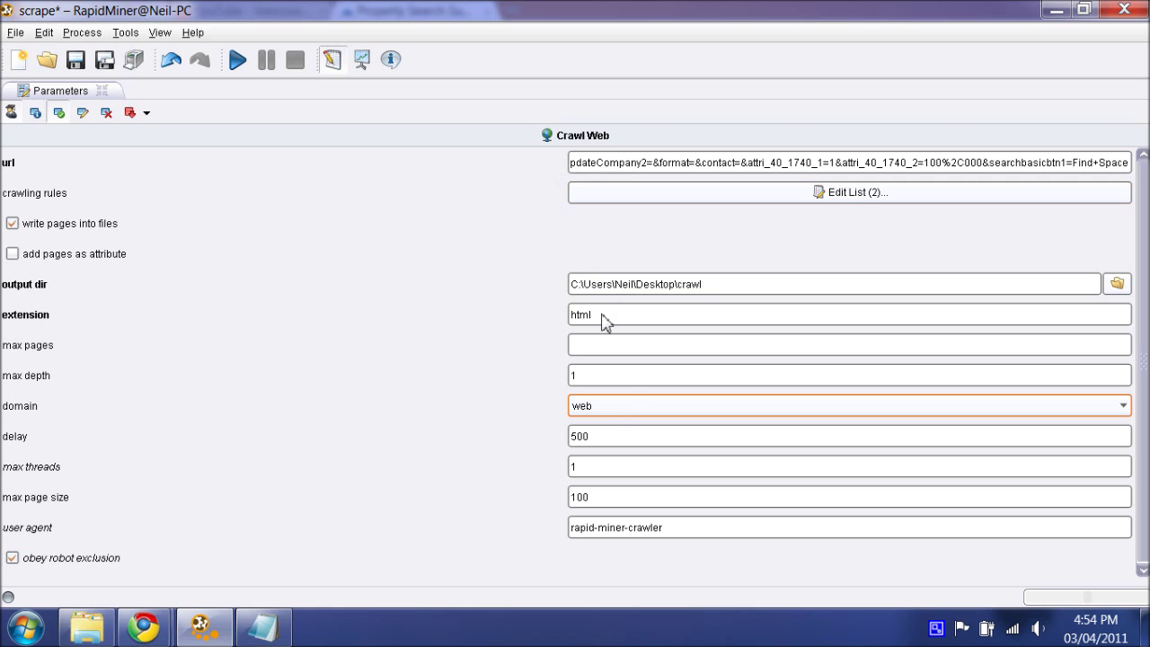
pyautogui.click(617, 443)
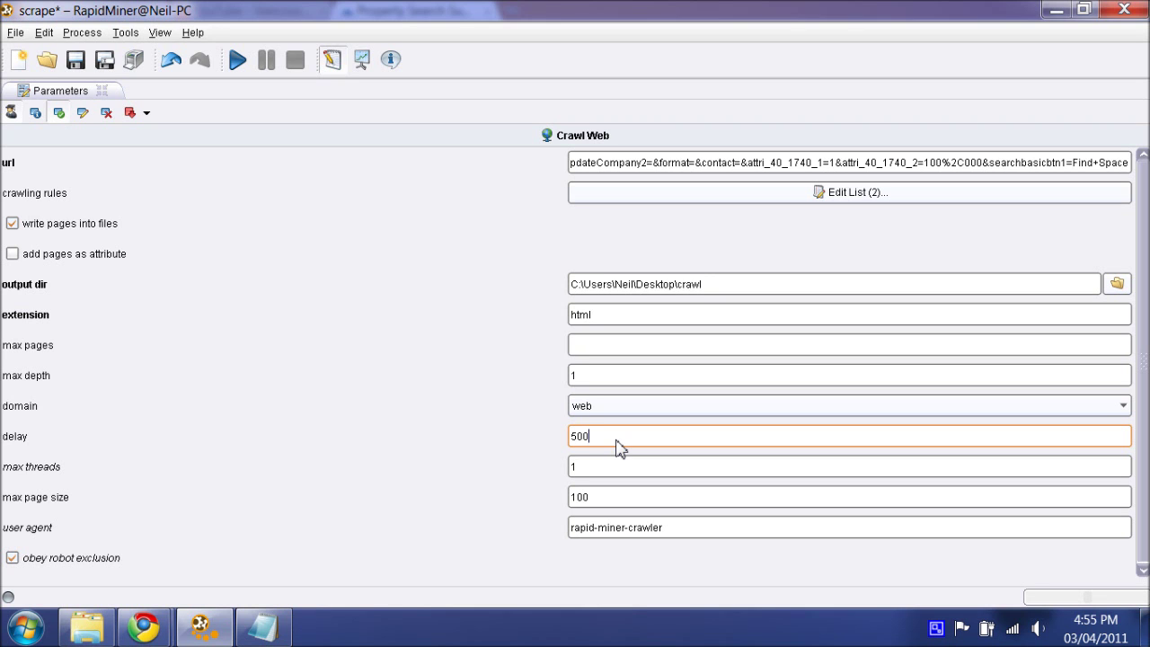
# Set max threads to 4, dismissing the Windows color scheme prompt, and check the max page size and user agent parameters.
pyautogui.click(610, 475)
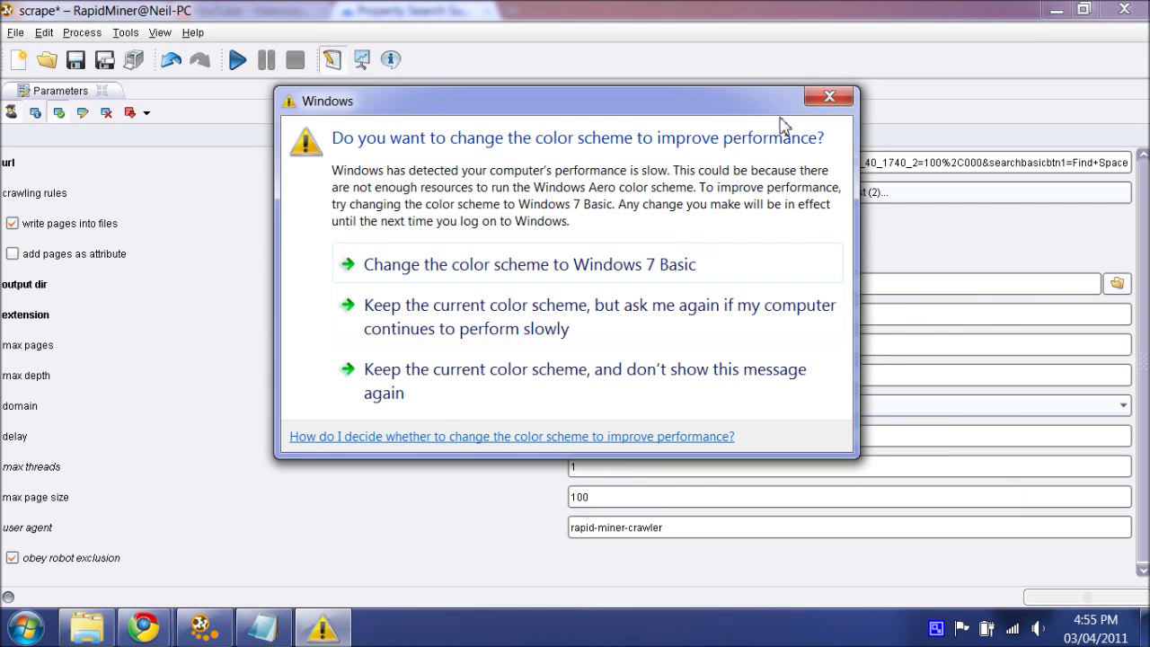
pyautogui.click(848, 97)
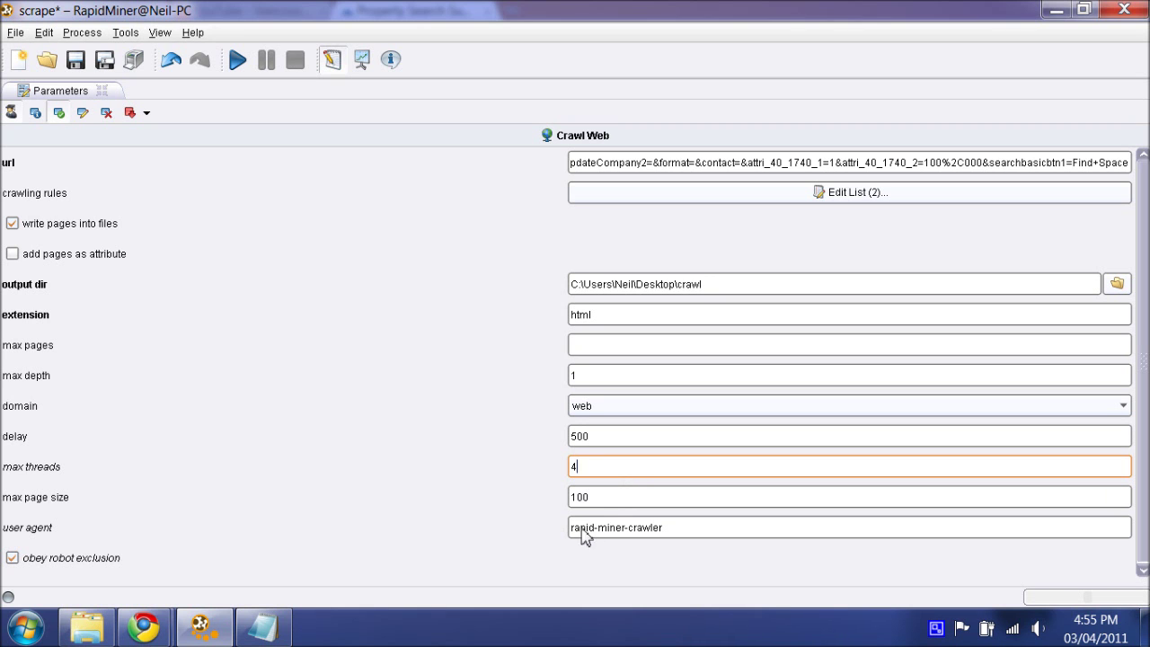
pyautogui.click(613, 502)
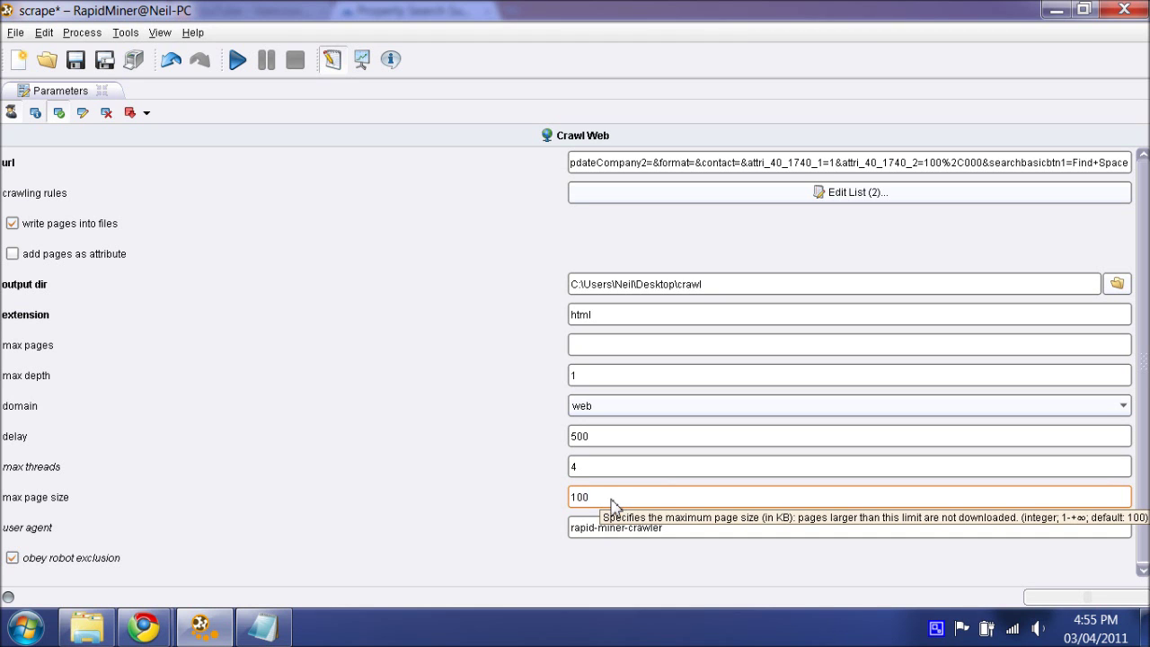
pyautogui.click(659, 531)
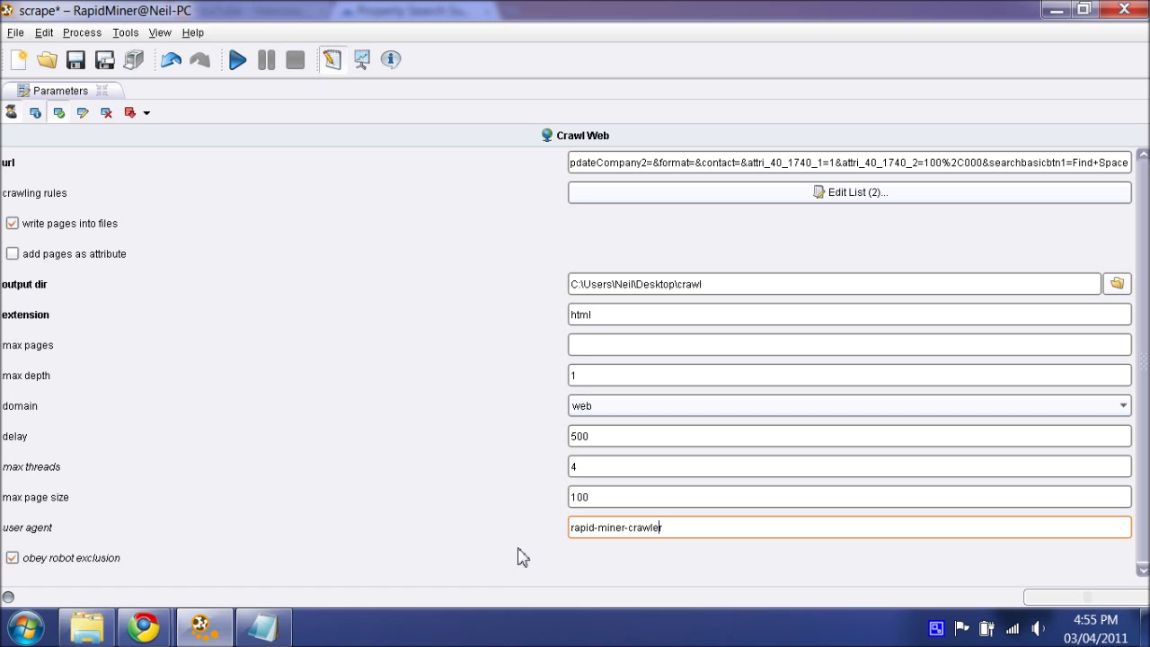
# Switch to the browser window with the property search results and open whatismyuseragent.com in a new tab.
pyautogui.click(144, 627)
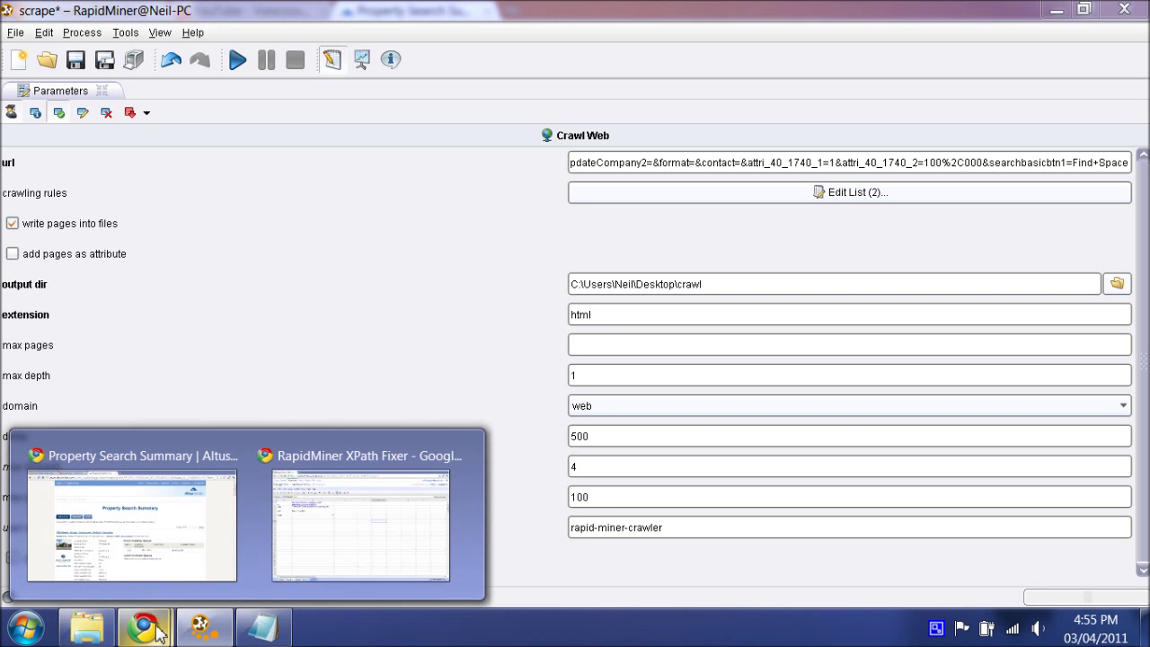
pyautogui.click(345, 542)
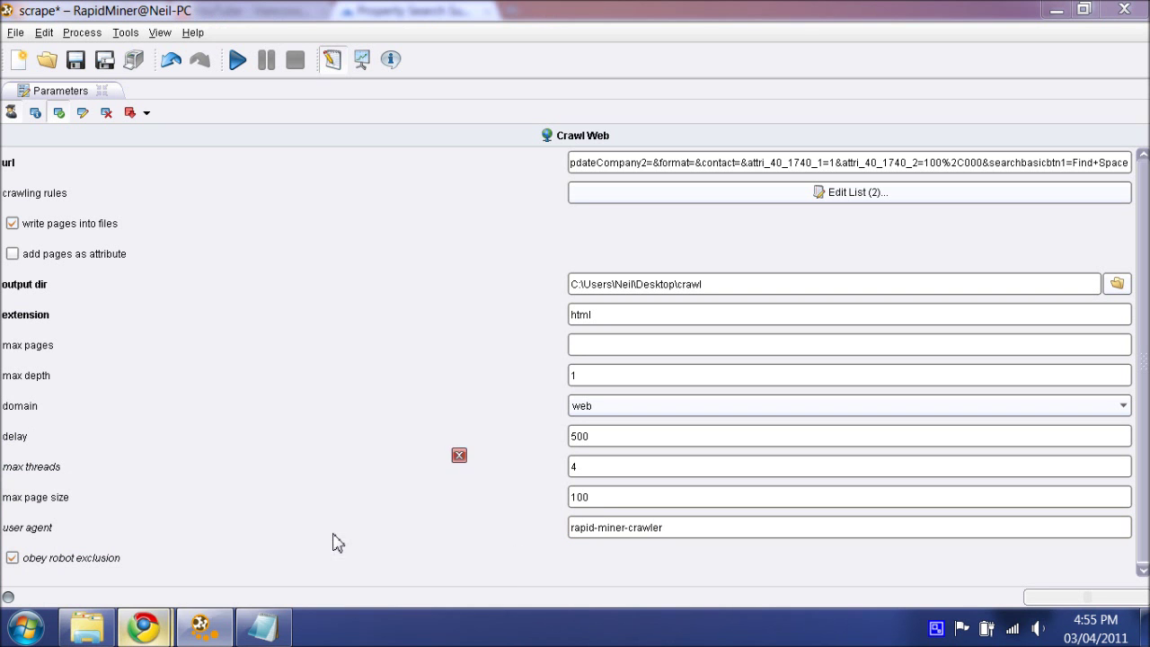
pyautogui.click(144, 626)
pyautogui.click(158, 575)
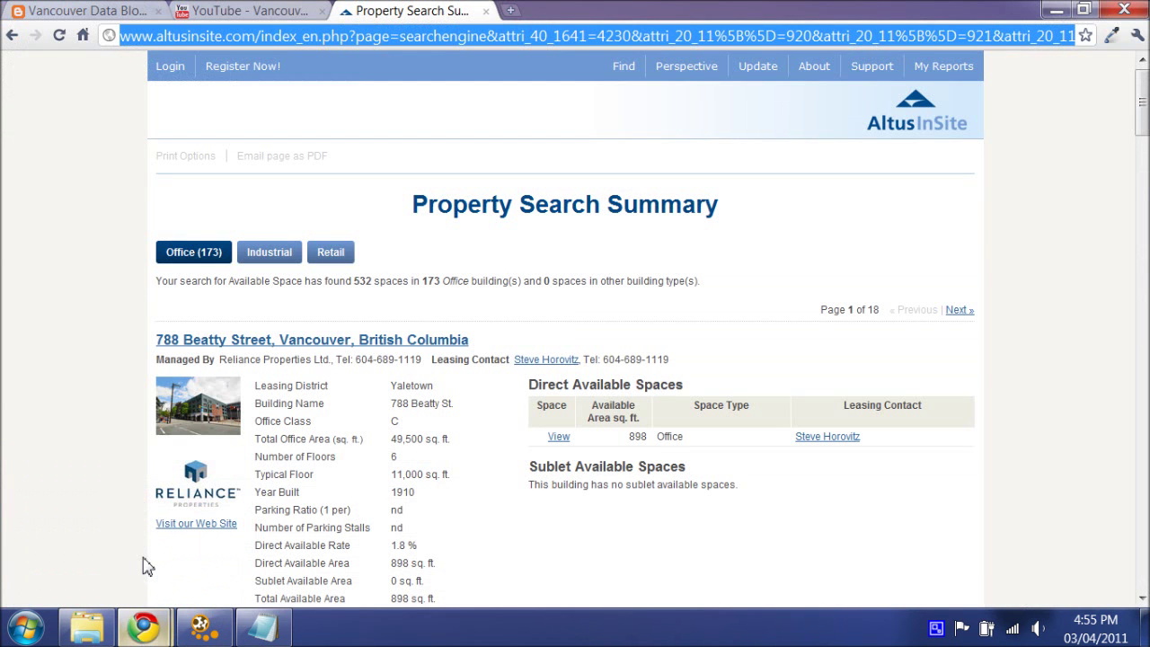
pyautogui.click(517, 12)
pyautogui.write('whatismy')
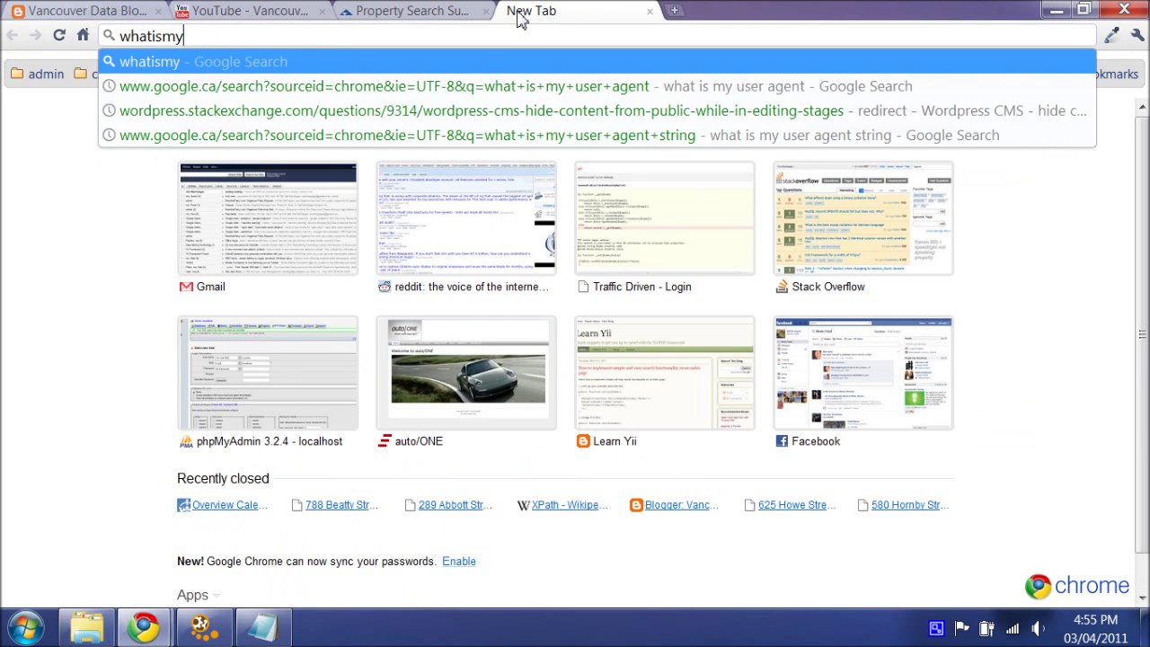
pyautogui.click(449, 154)
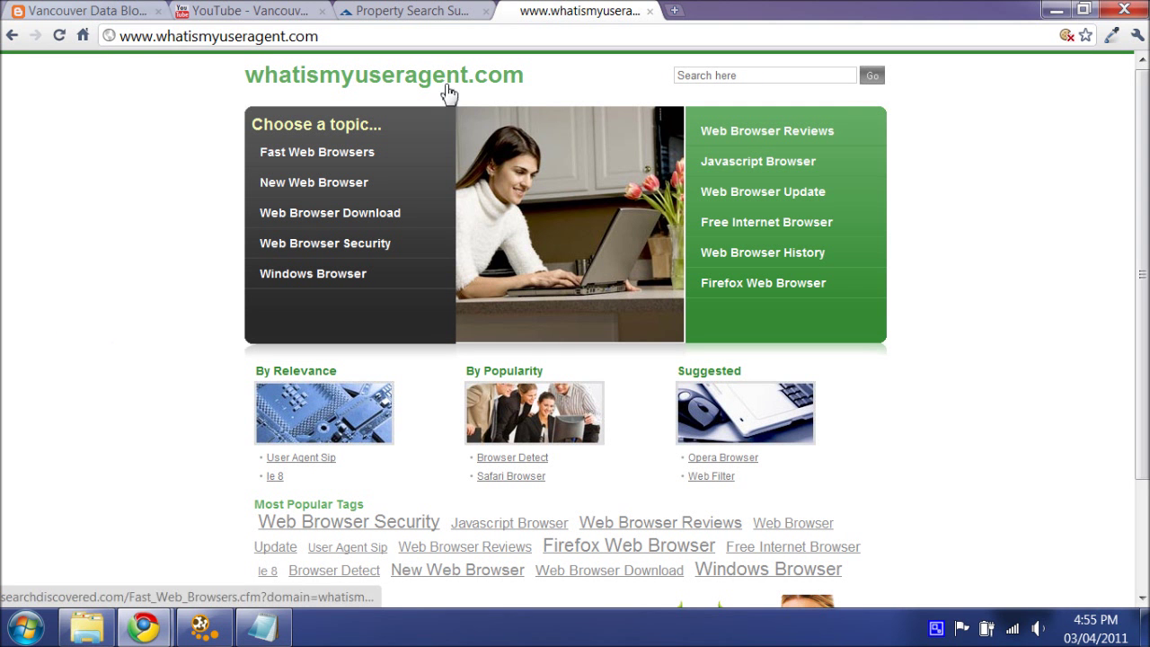
# Search Google for "what is my user agent", open the Whats My User Agent? site and copy the browser's user agent string.
pyautogui.click(447, 34)
pyautogui.write('what is my user ag')
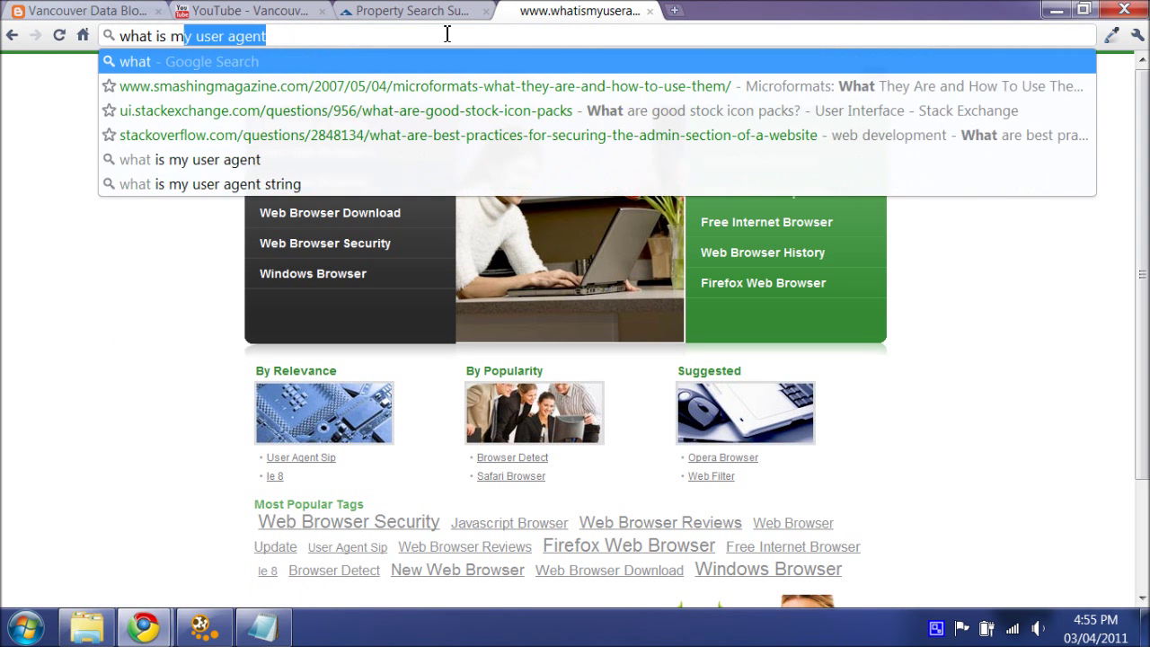
pyautogui.press('Return')
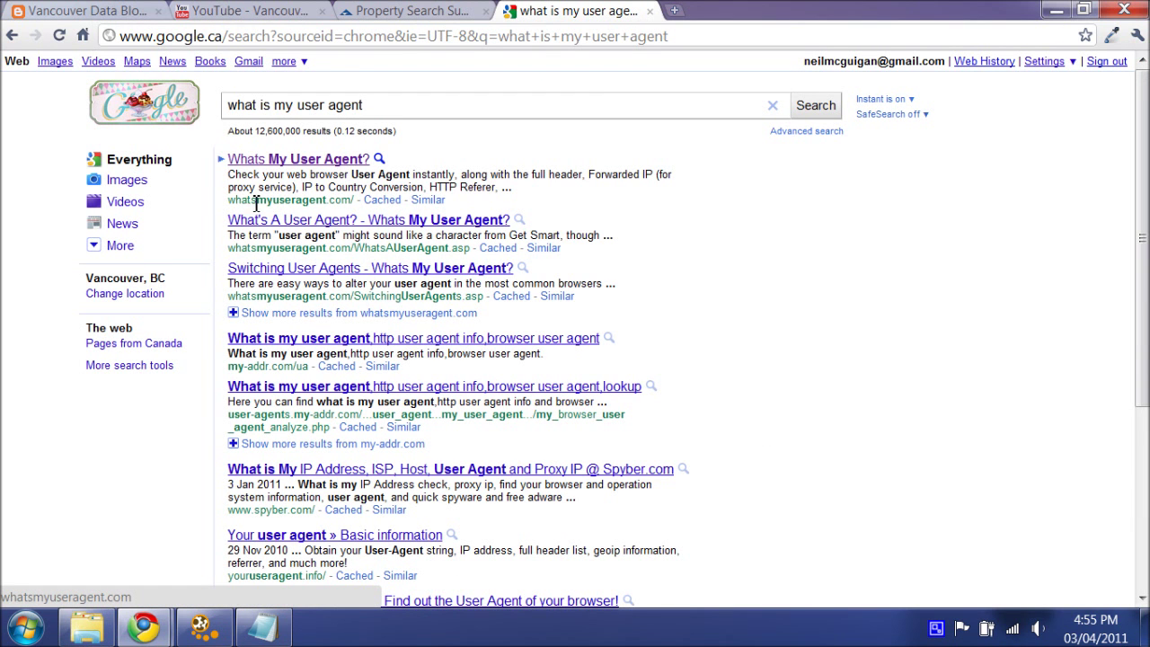
pyautogui.click(319, 161)
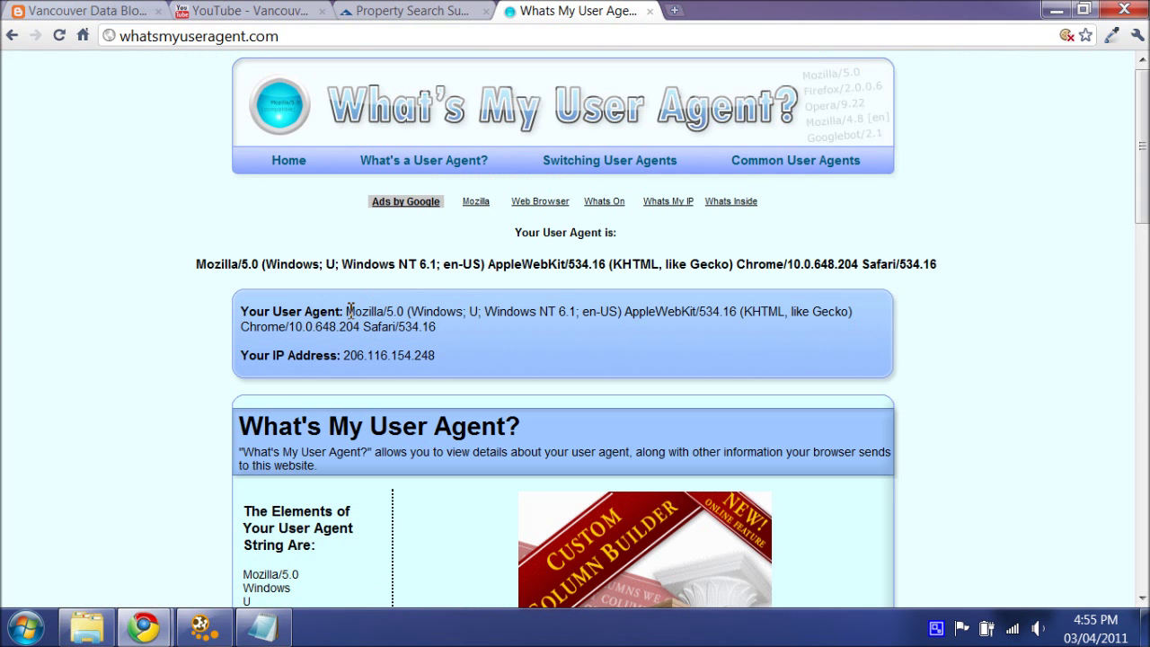
pyautogui.moveTo(348, 311); pyautogui.dragTo(441, 331)
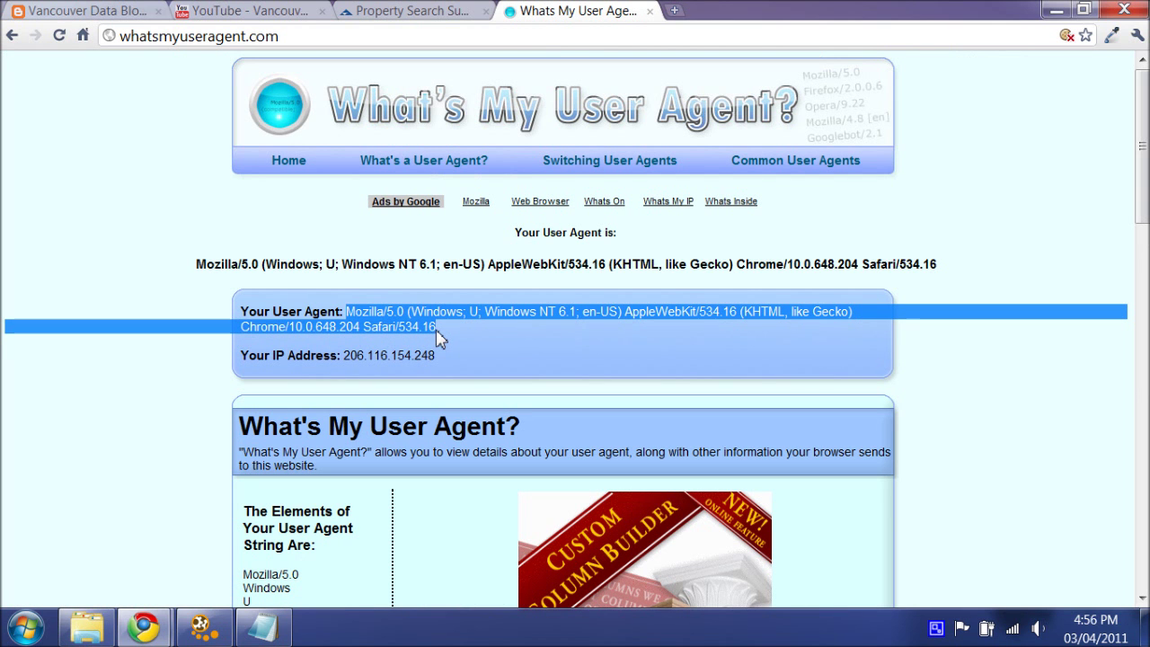
# Return to RapidMiner, replace the Crawl Web user agent with the copied Mozilla/5.0 string and check the beginning of the entry.
pyautogui.click(1056, 10)
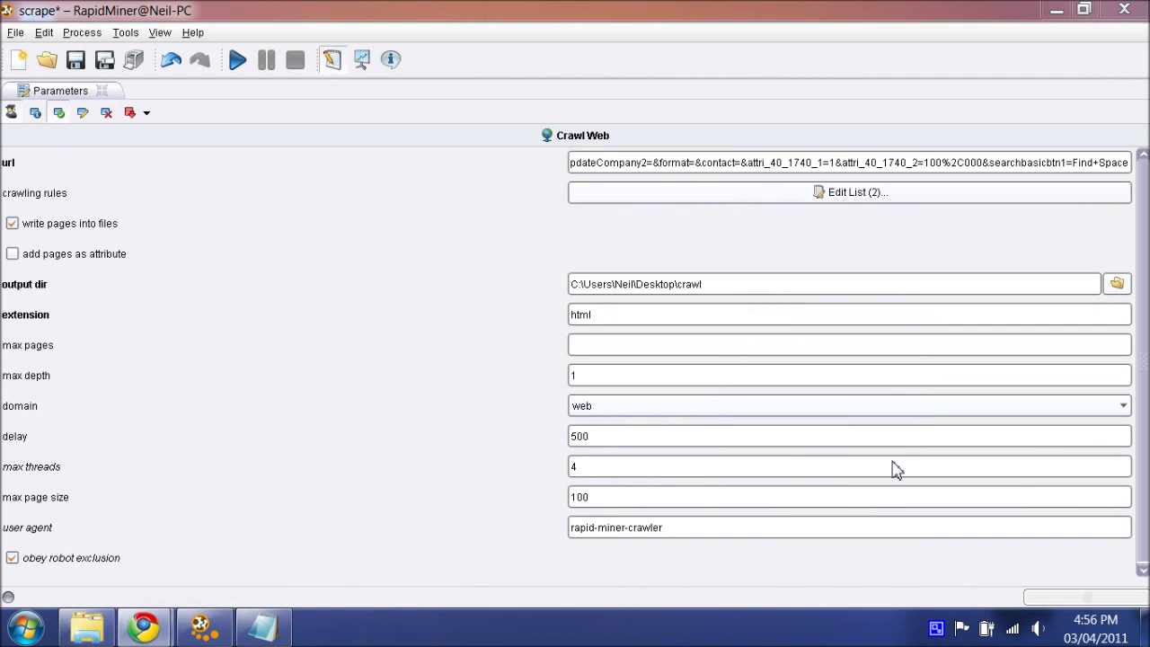
pyautogui.tripleClick(675, 527)
pyautogui.hotkey('ctrl', 'v')
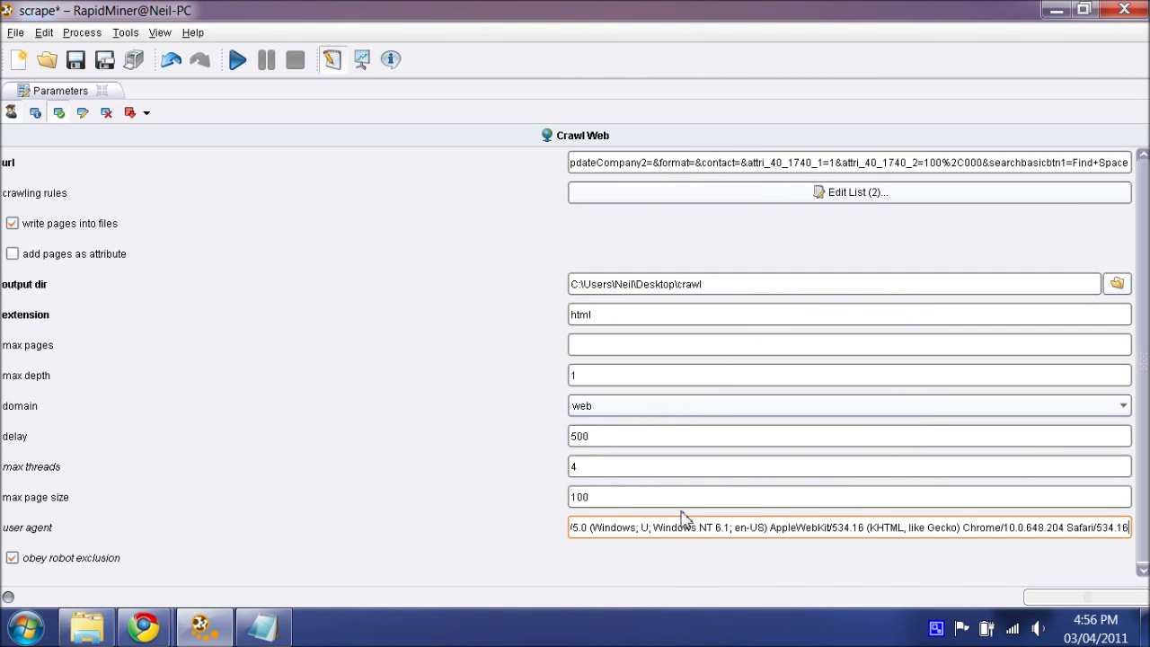
pyautogui.click(686, 507)
pyautogui.click(686, 528)
pyautogui.press('Home')
pyautogui.click(633, 508)
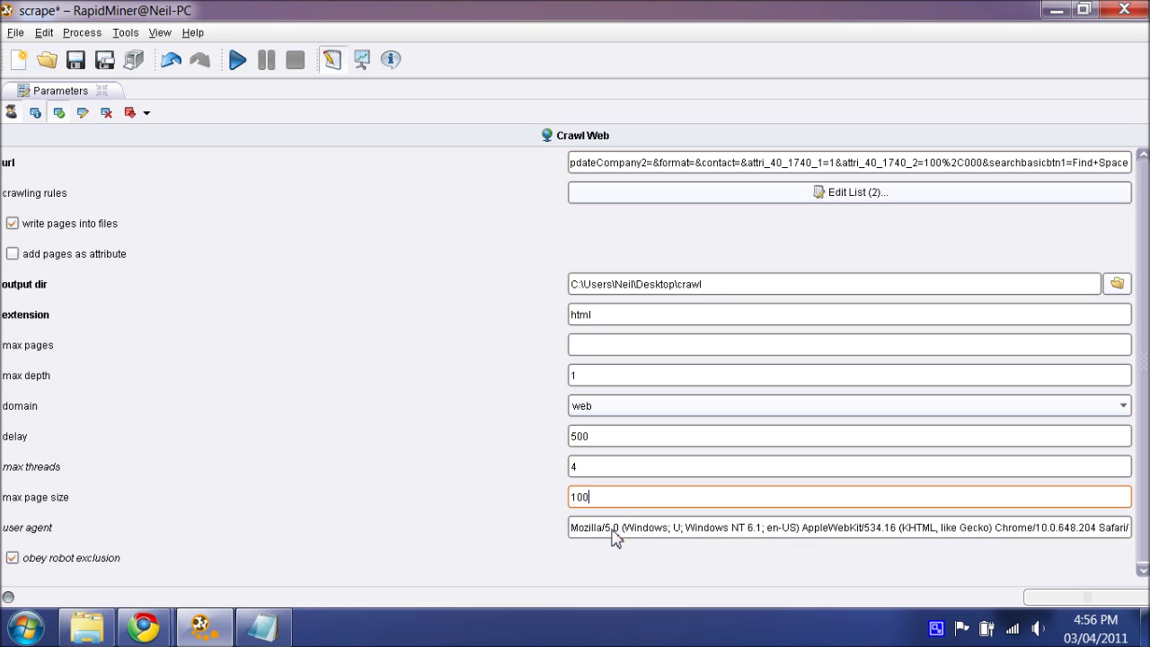
pyautogui.click(618, 536)
pyautogui.click(640, 501)
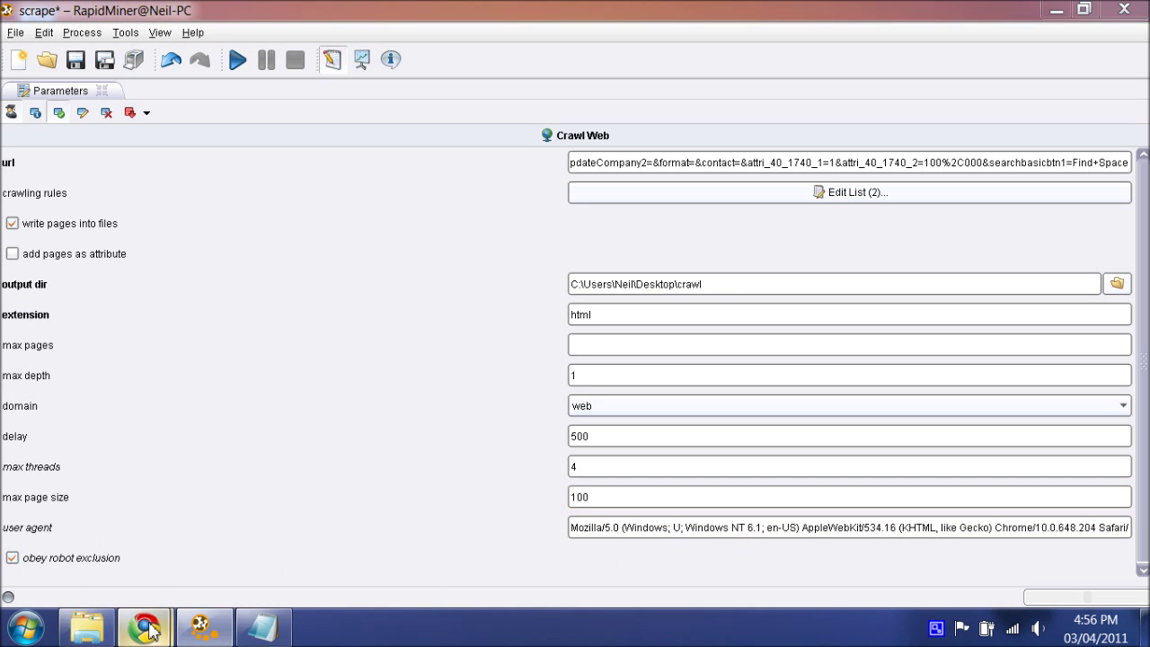
# Switch to the browser, search Google for "robots txt" and read the Wikipedia article on the Robots exclusion standard.
pyautogui.moveTo(150, 629)
pyautogui.click(153, 511)
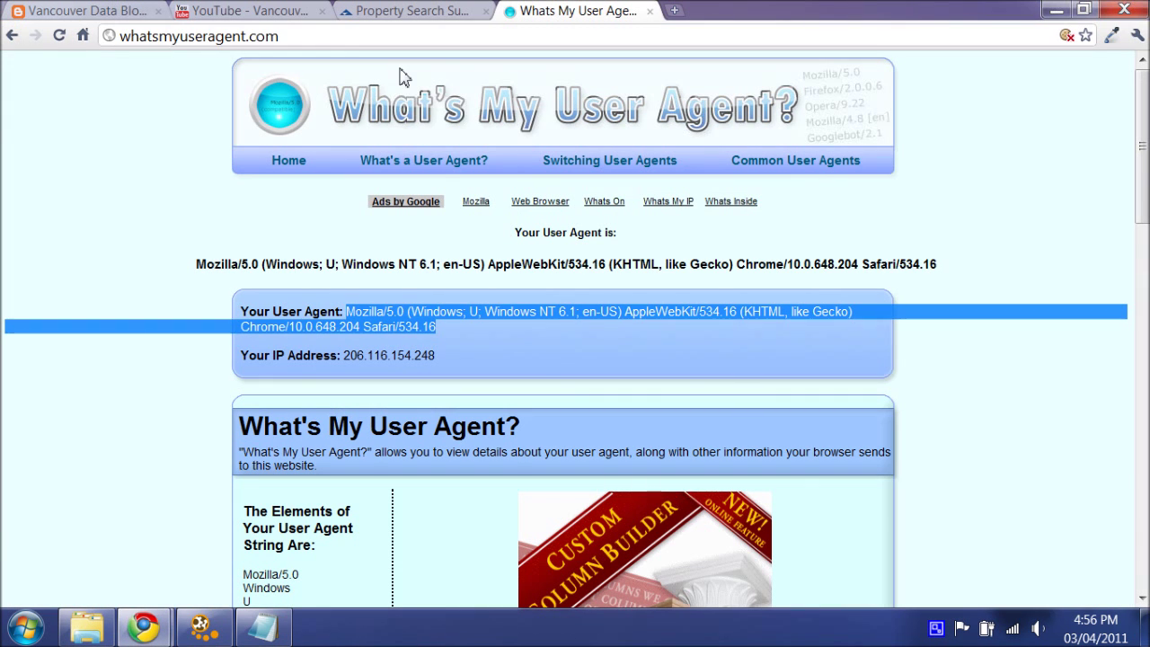
pyautogui.click(450, 30)
pyautogui.write('rb')
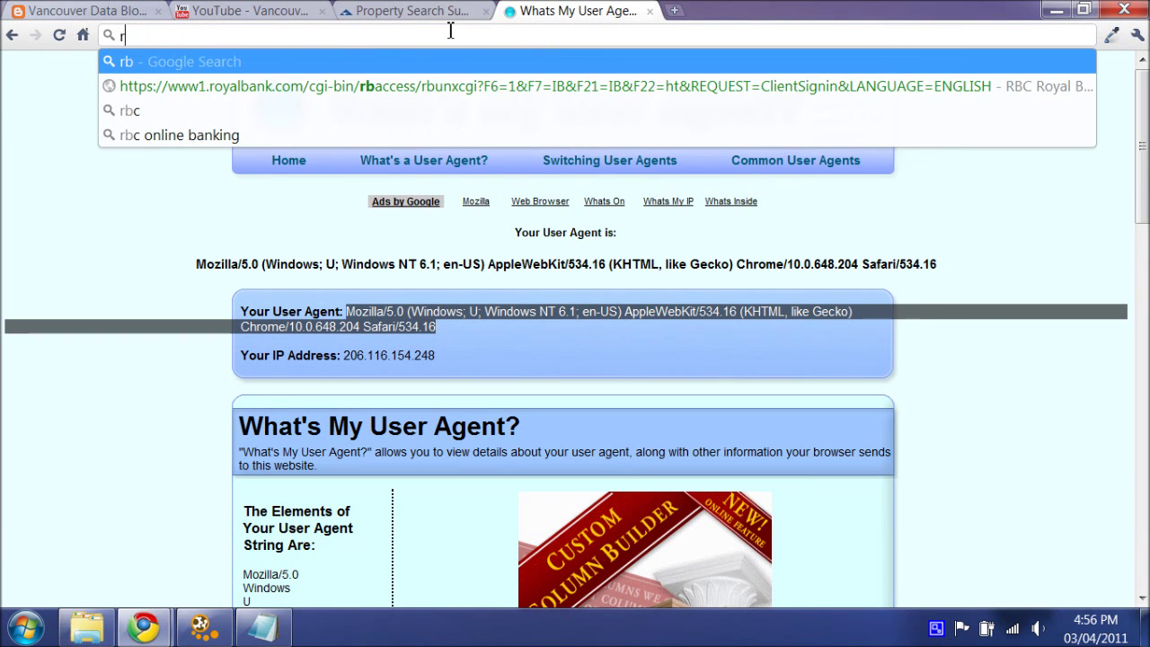
pyautogui.press('BackSpace')
pyautogui.write('obots txt')
pyautogui.press('Return')
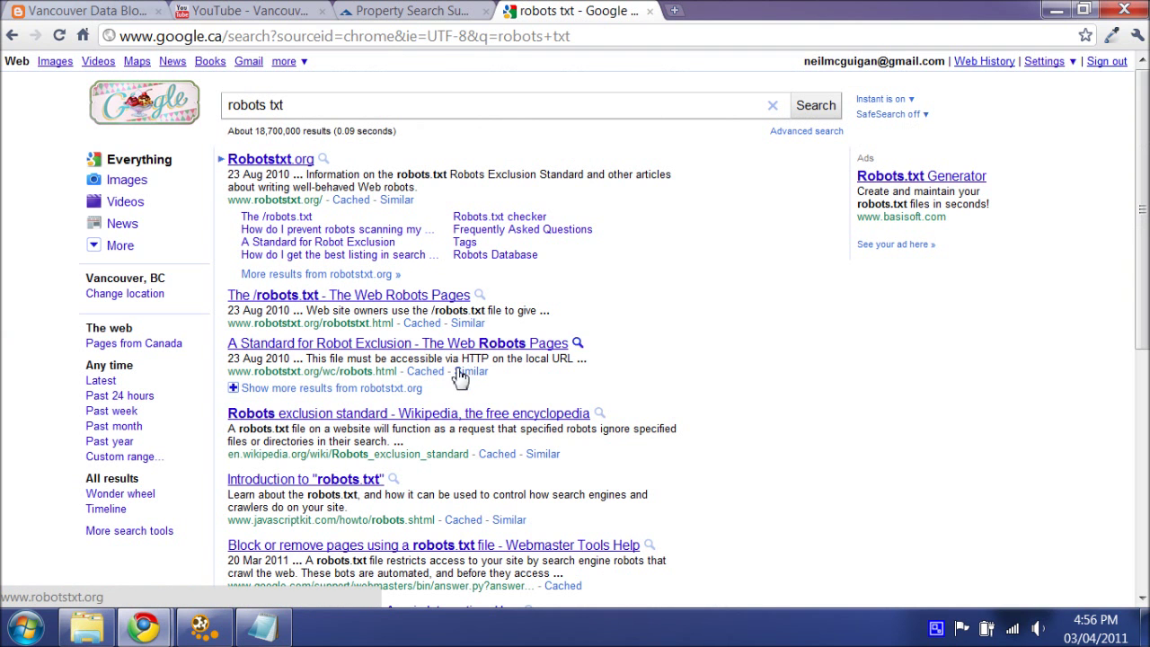
pyautogui.click(454, 415)
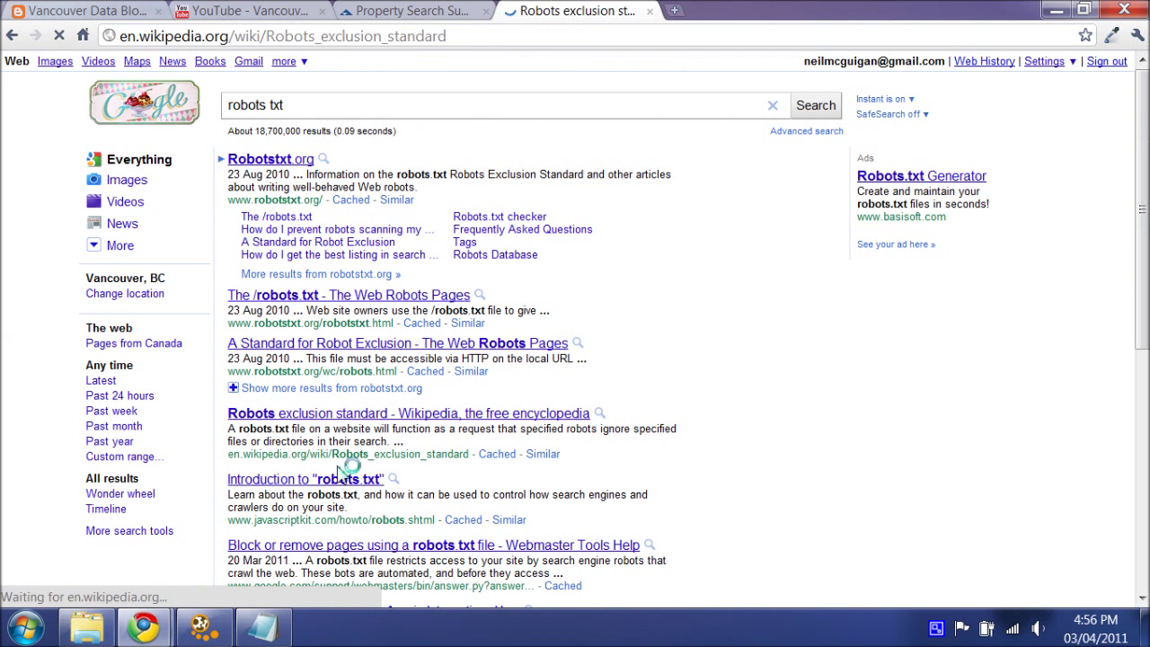
pyautogui.scroll(-5, 398, 410)
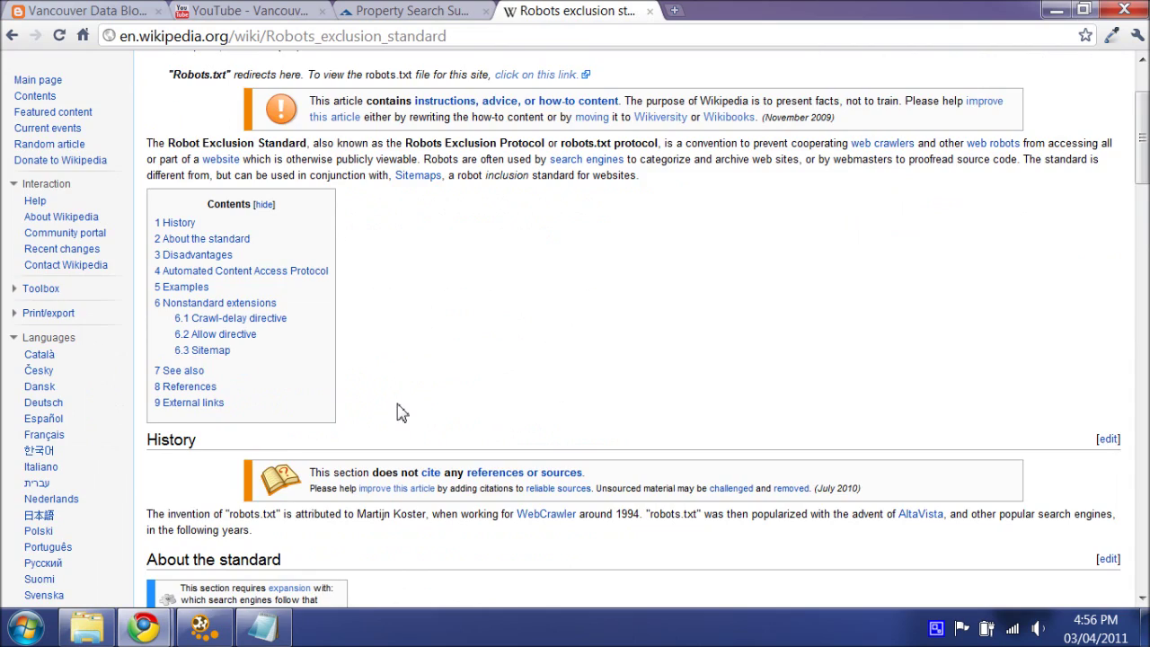
pyautogui.scroll(-1, 401, 413)
pyautogui.scroll(1, 401, 414)
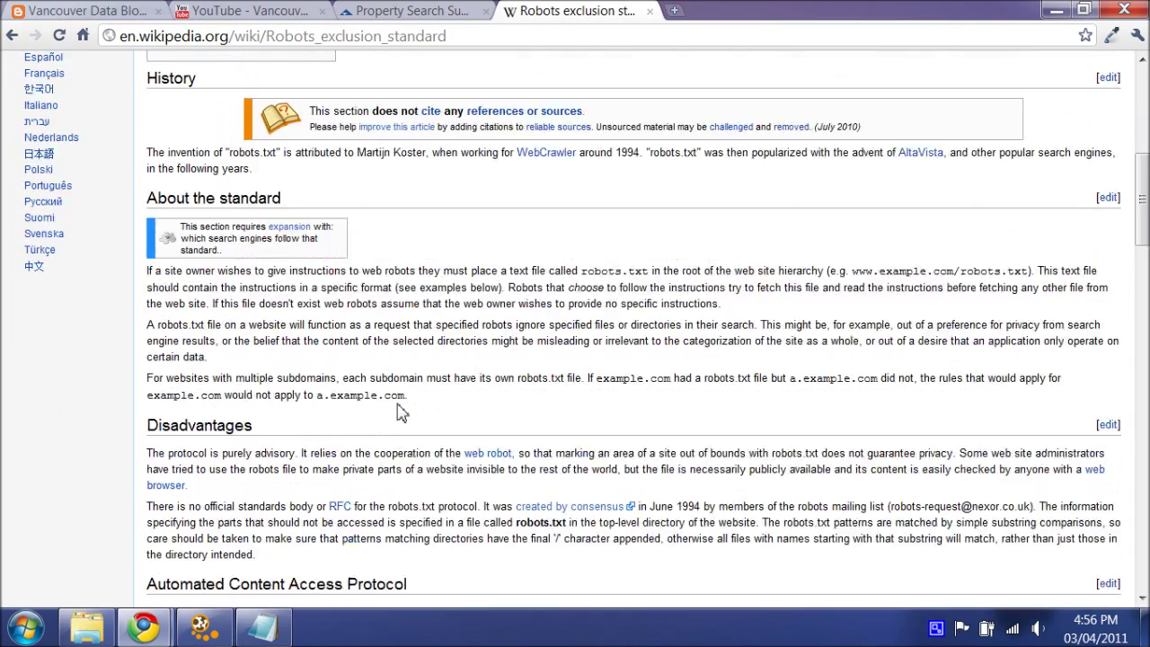
pyautogui.scroll(-1, 401, 413)
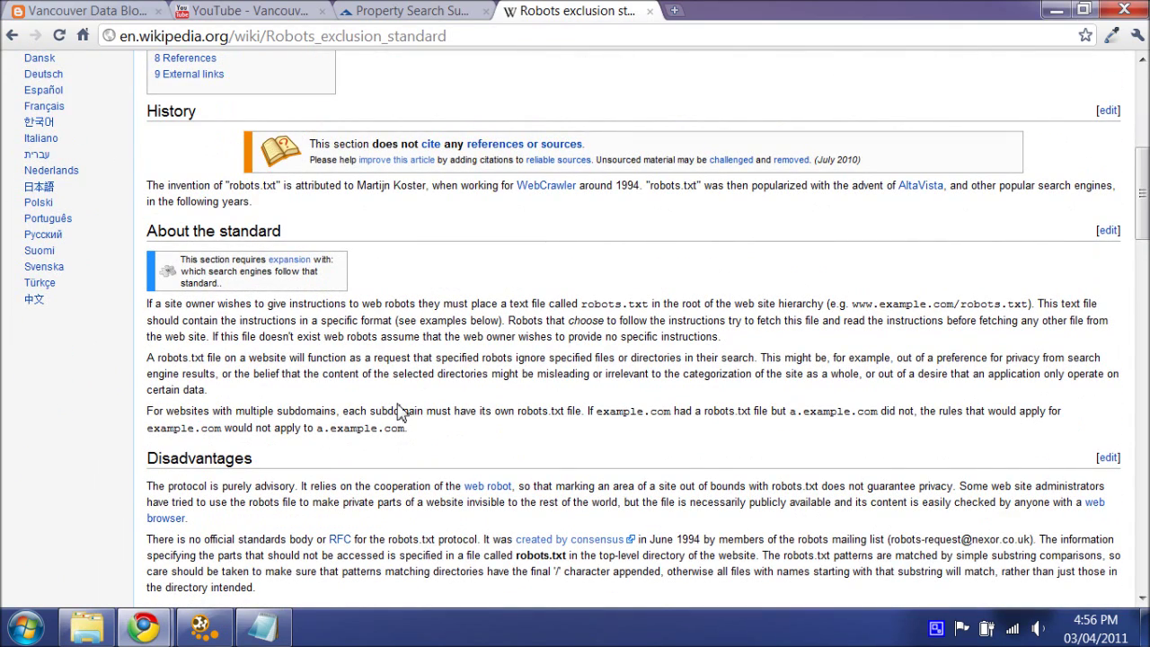
# Highlight robots.txt in the article, return to RapidMiner and restore the maximized Crawl Web parameters view to its normal size.
pyautogui.moveTo(654, 305); pyautogui.dragTo(581, 305)
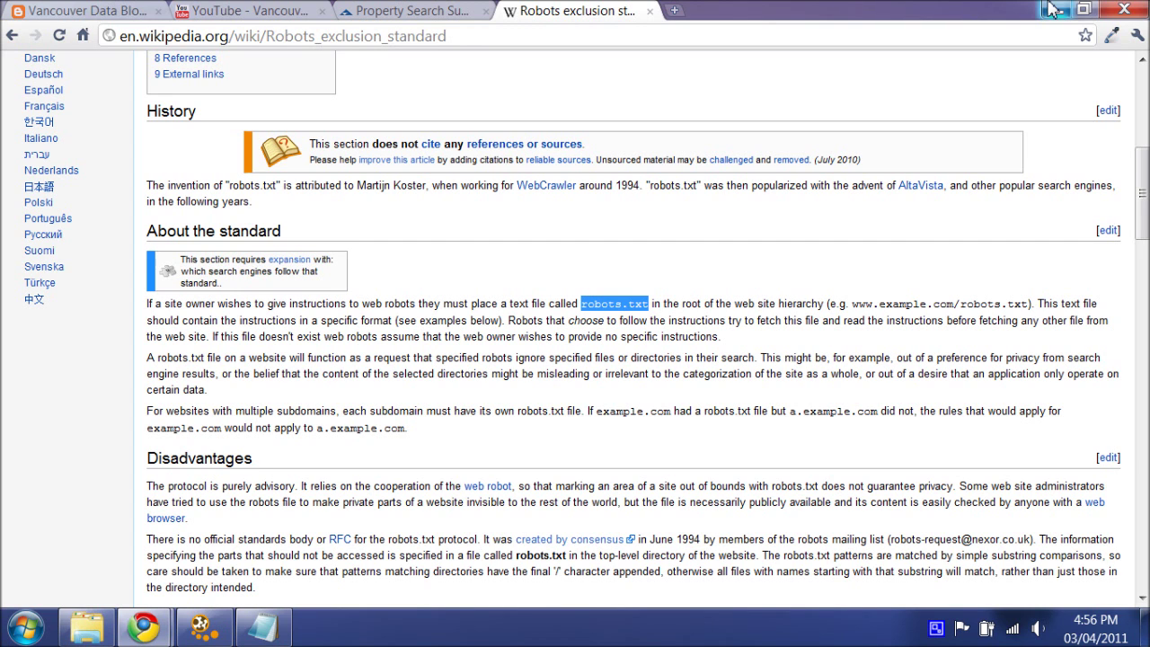
pyautogui.click(1056, 9)
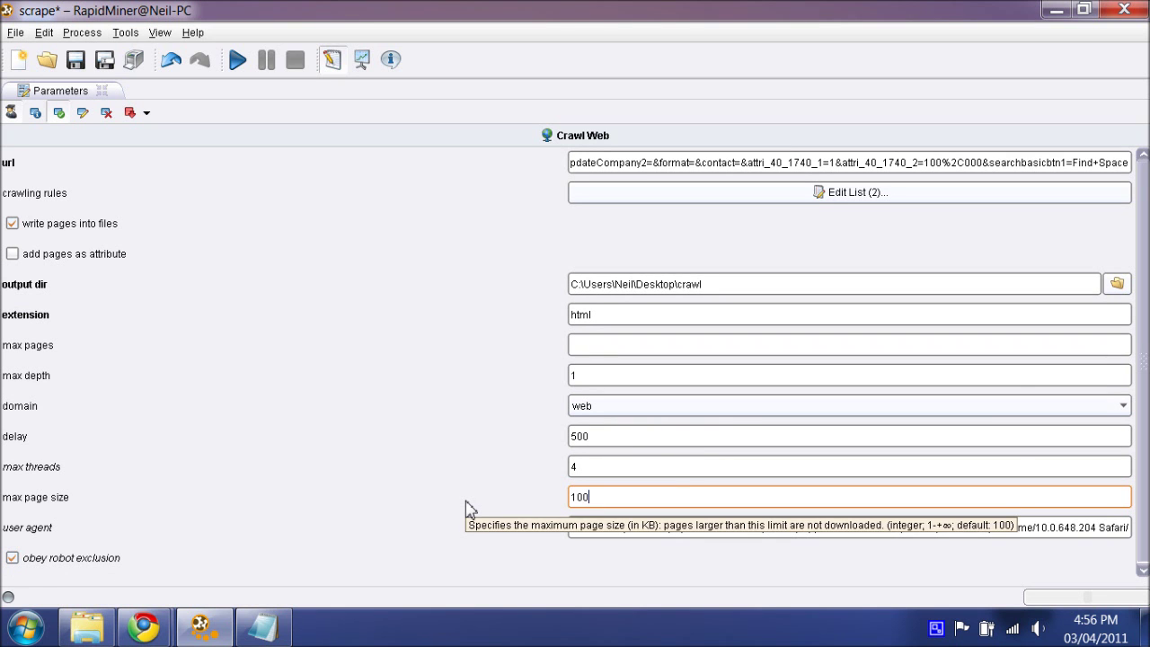
pyautogui.click(608, 468)
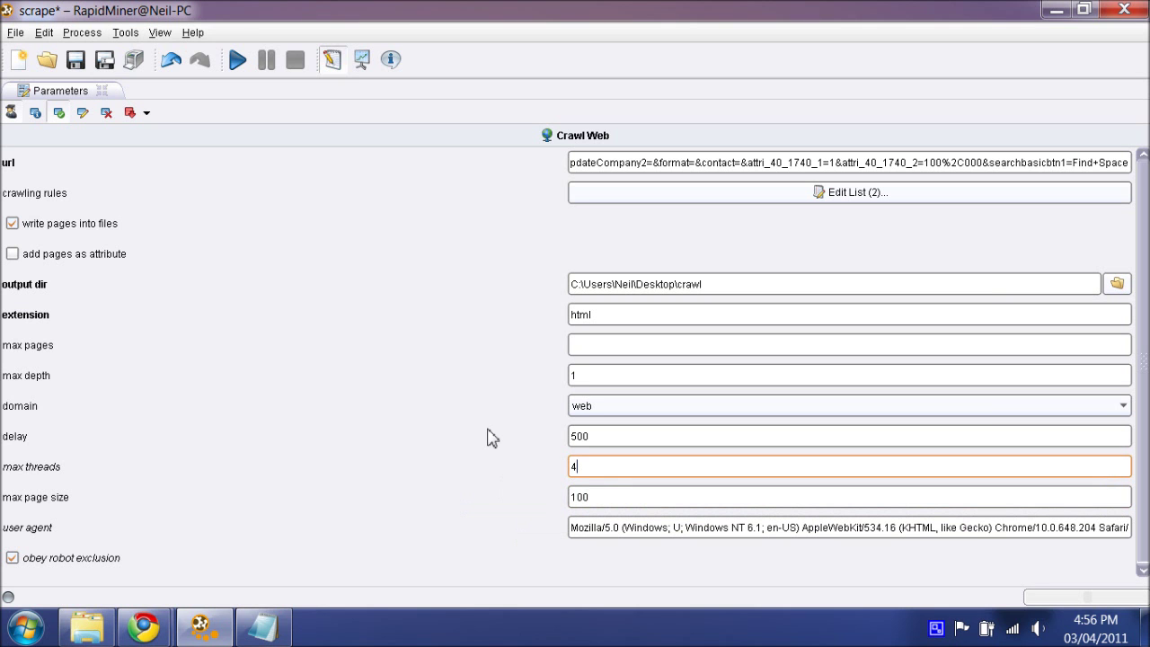
pyautogui.doubleClick(81, 90)
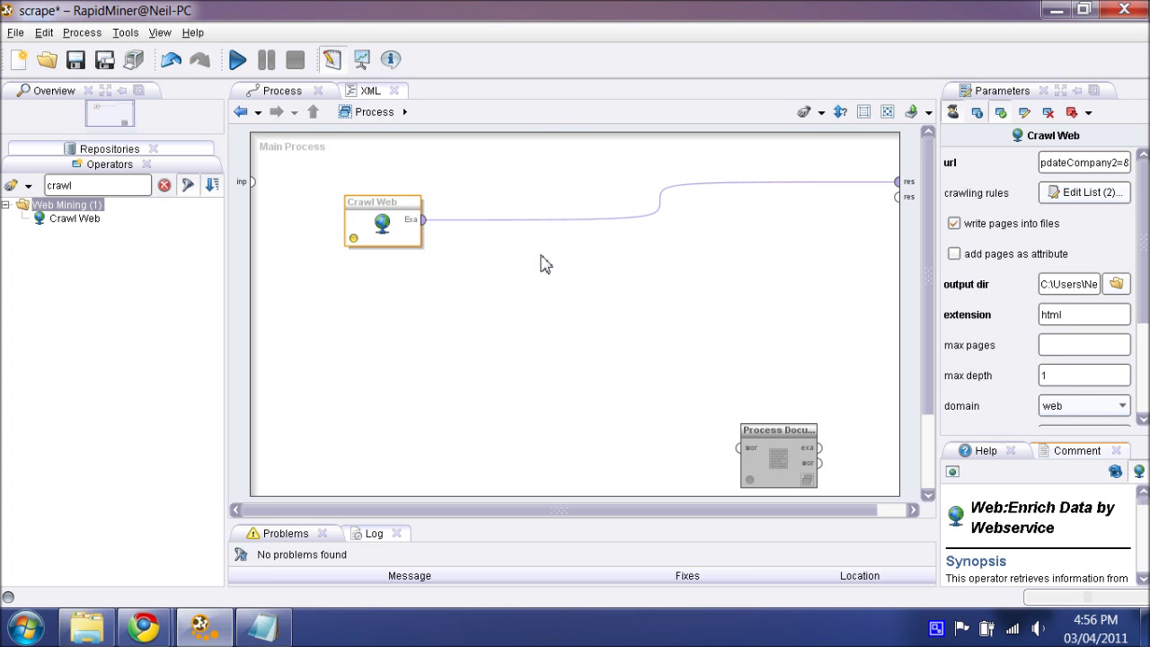
# Create a new folder named tmp on the Desktop and choose it as the Crawl Web output directory.
pyautogui.moveTo(1143, 268)
pyautogui.mouseDown()
pyautogui.moveTo(1143, 302)
pyautogui.moveTo(1143, 276)
pyautogui.mouseUp()
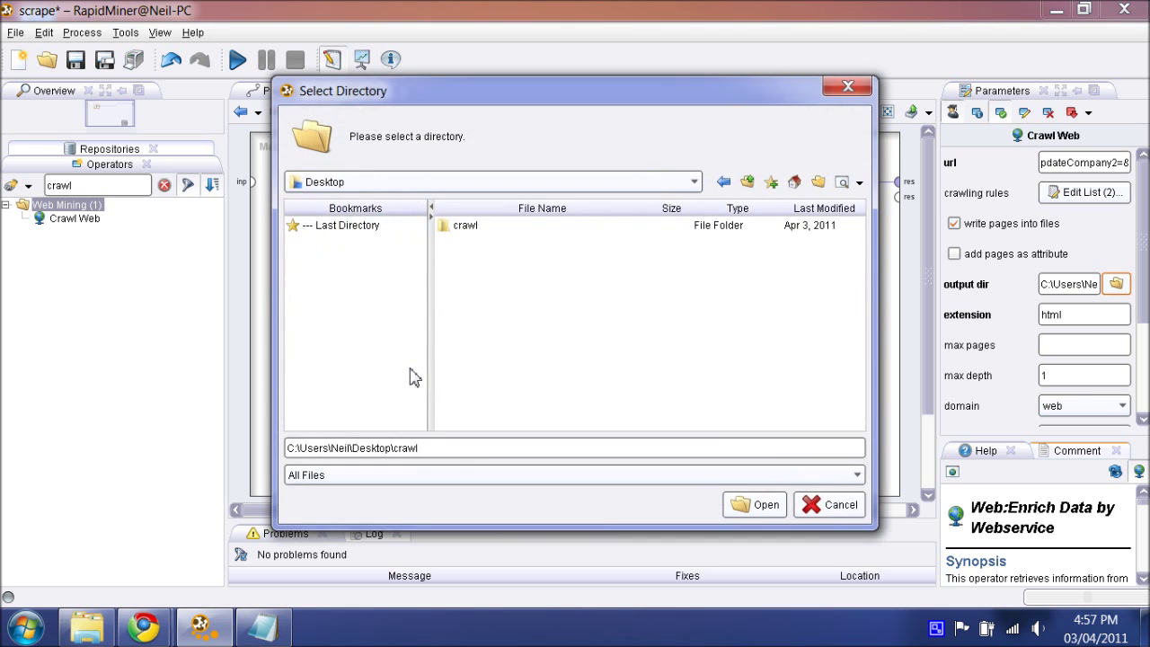
pyautogui.rightClick(529, 291)
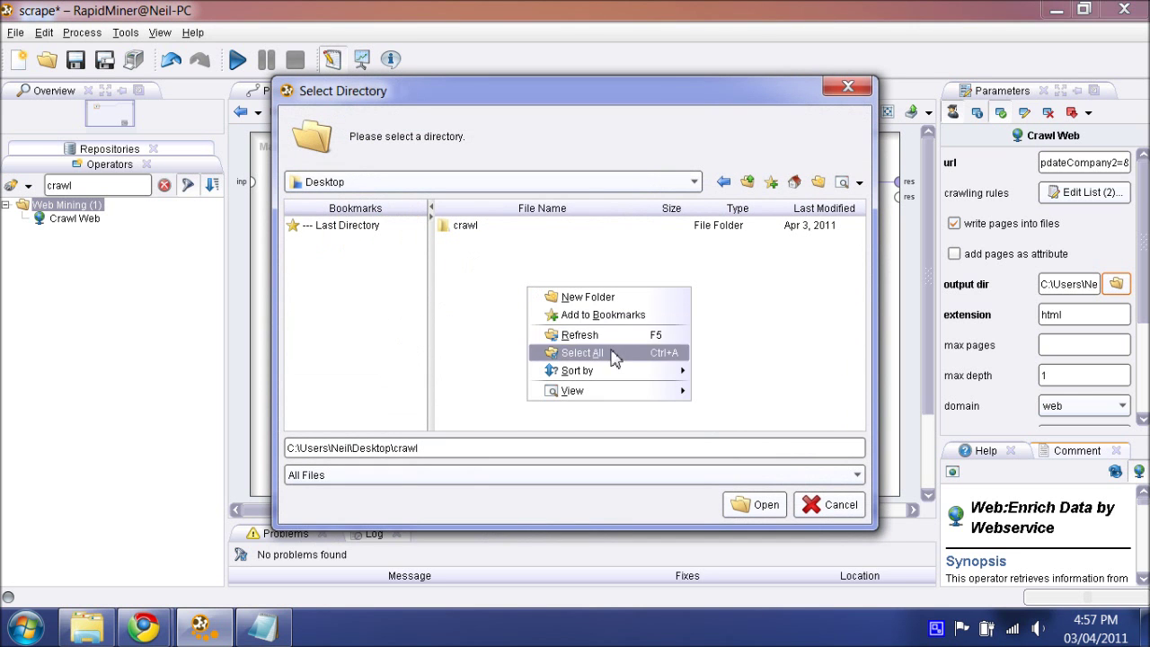
pyautogui.click(588, 296)
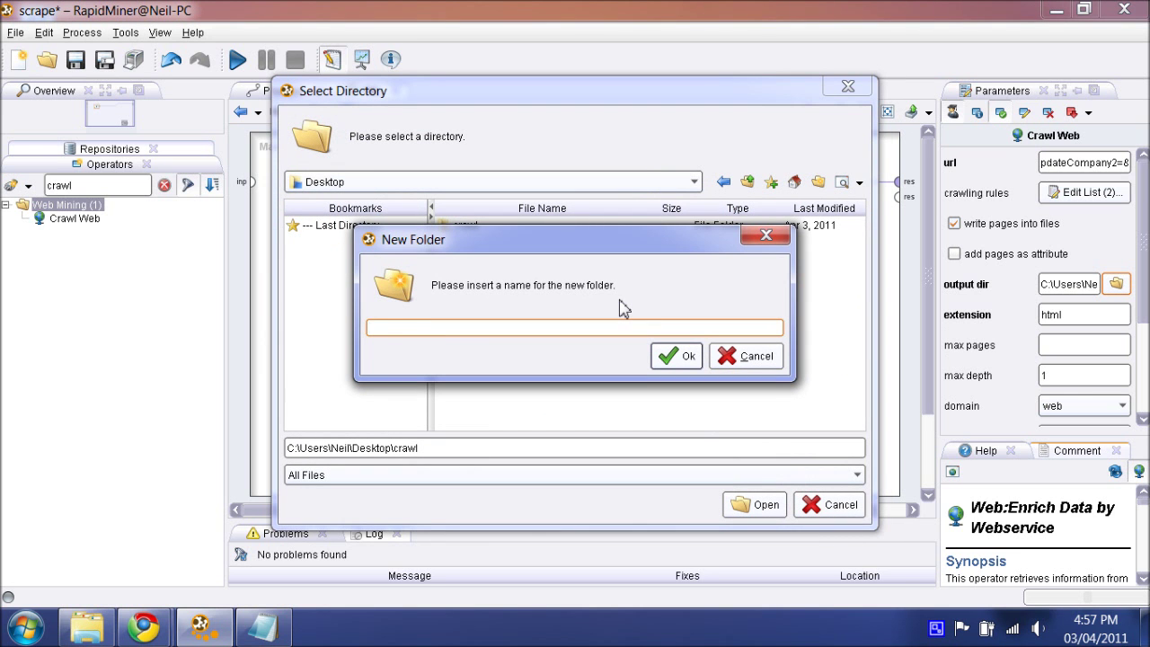
pyautogui.press('Return')
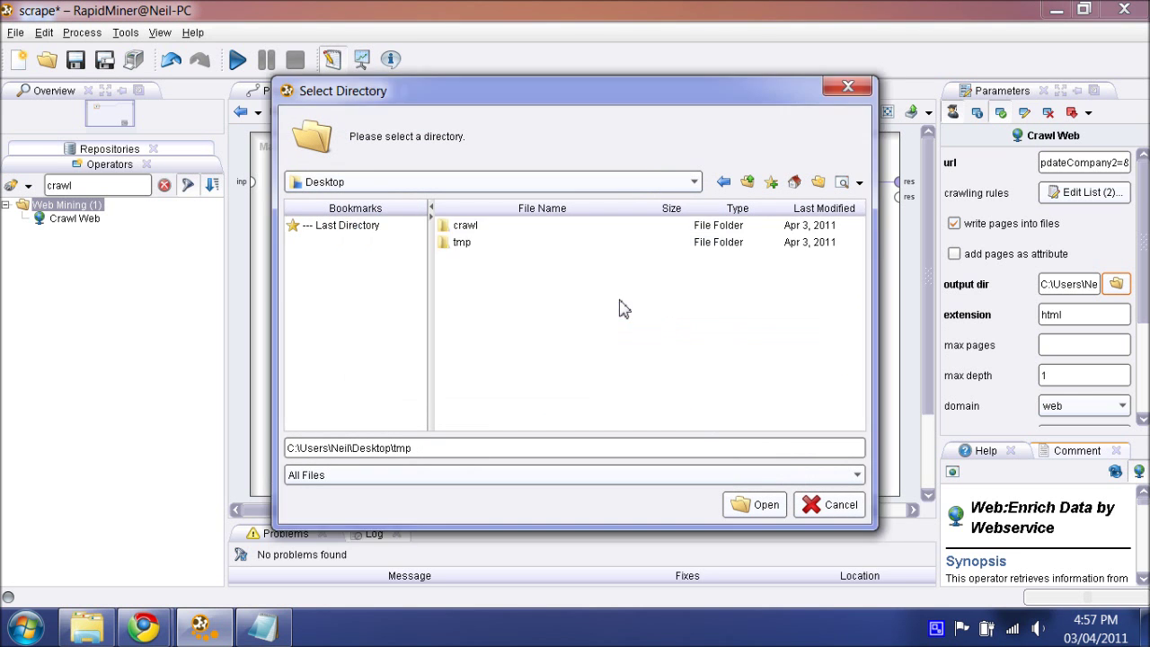
pyautogui.click(461, 244)
pyautogui.click(750, 505)
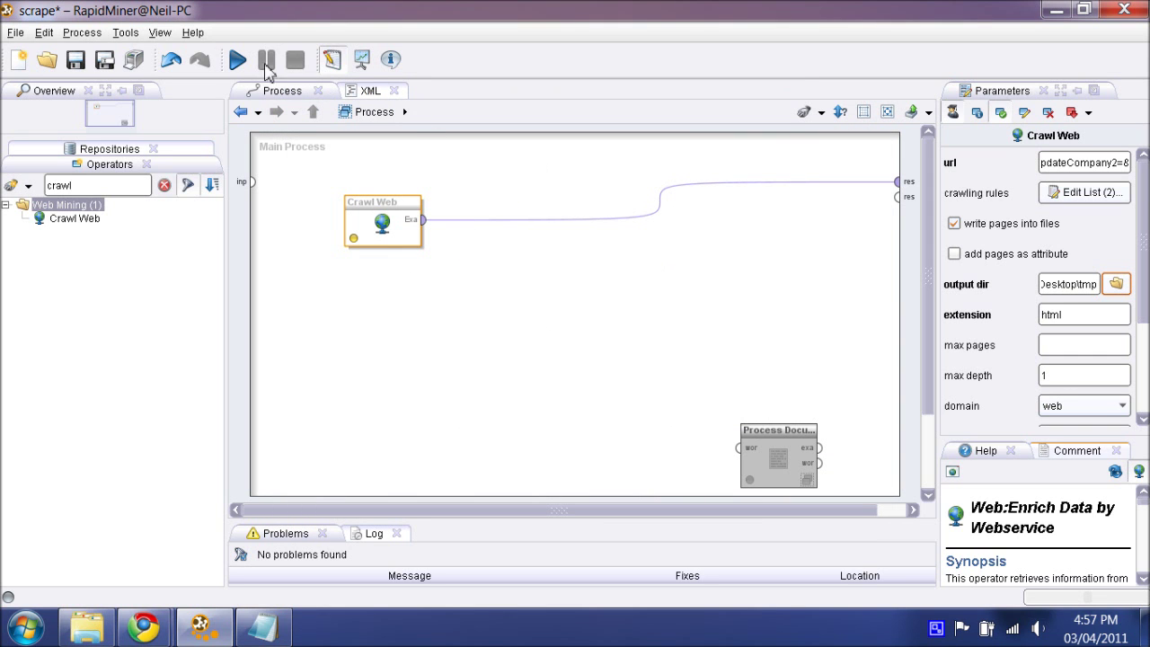
# Save the scrape process and run it.
pyautogui.hotkey('ctrl', 's')
pyautogui.press('F11')
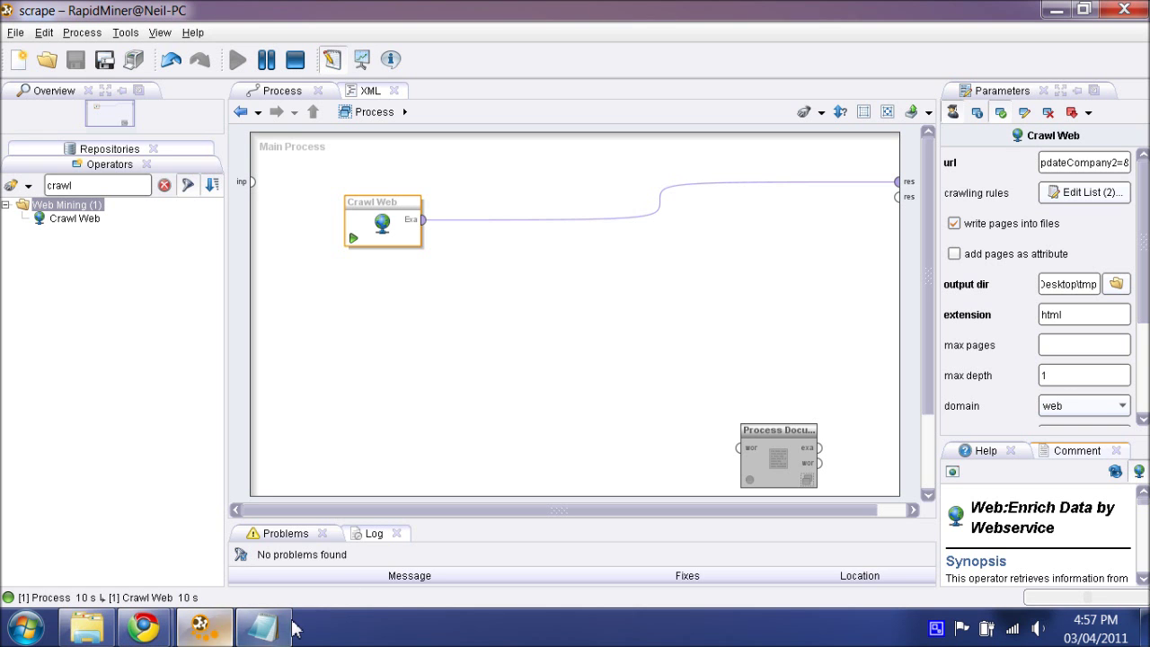
pyautogui.rightClick(936, 627)
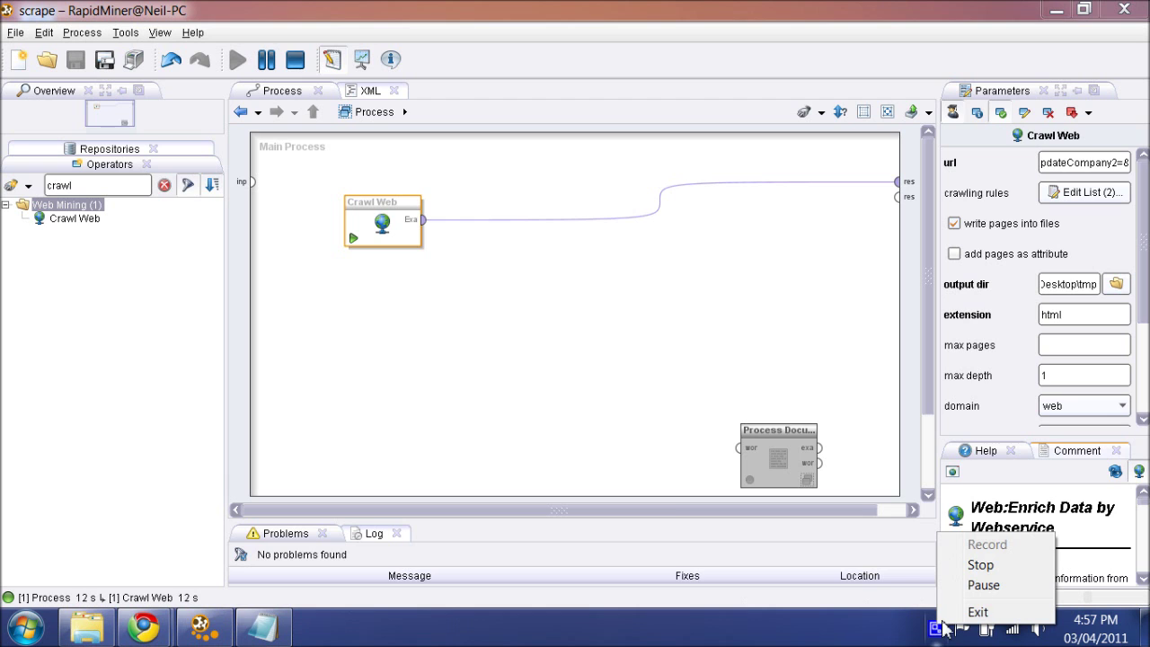
pyautogui.click(980, 585)
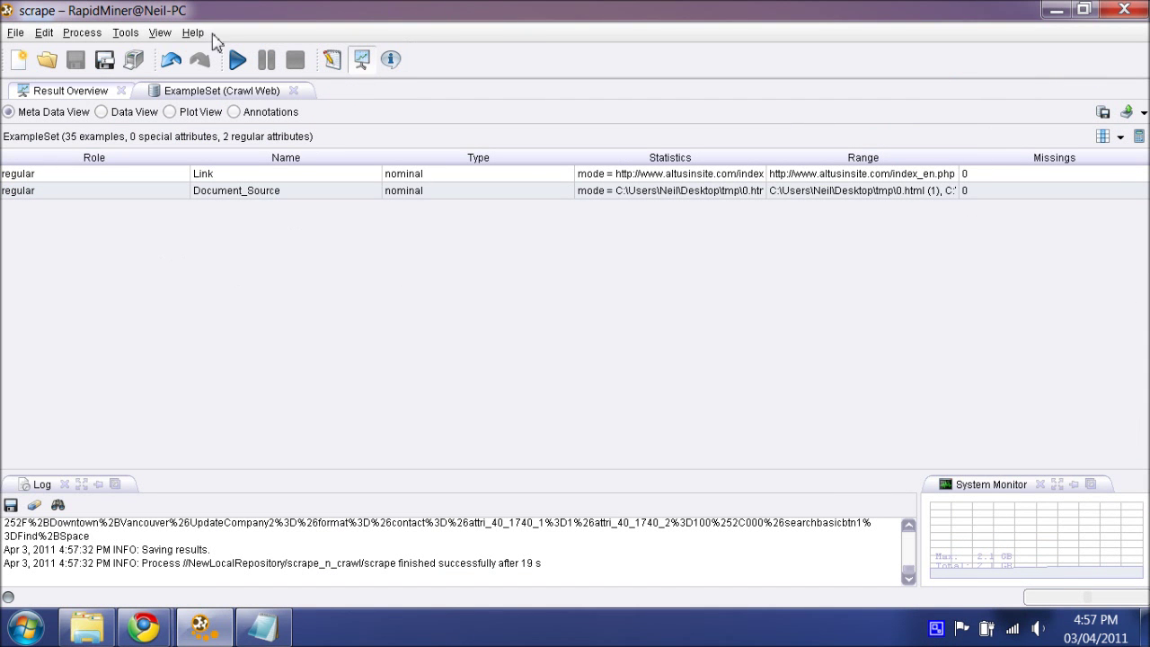
# Open the ExampleSet (Crawl Web) results in Data View and examine the Link and Document_Source columns.
pyautogui.press('F8')
pyautogui.click(358, 63)
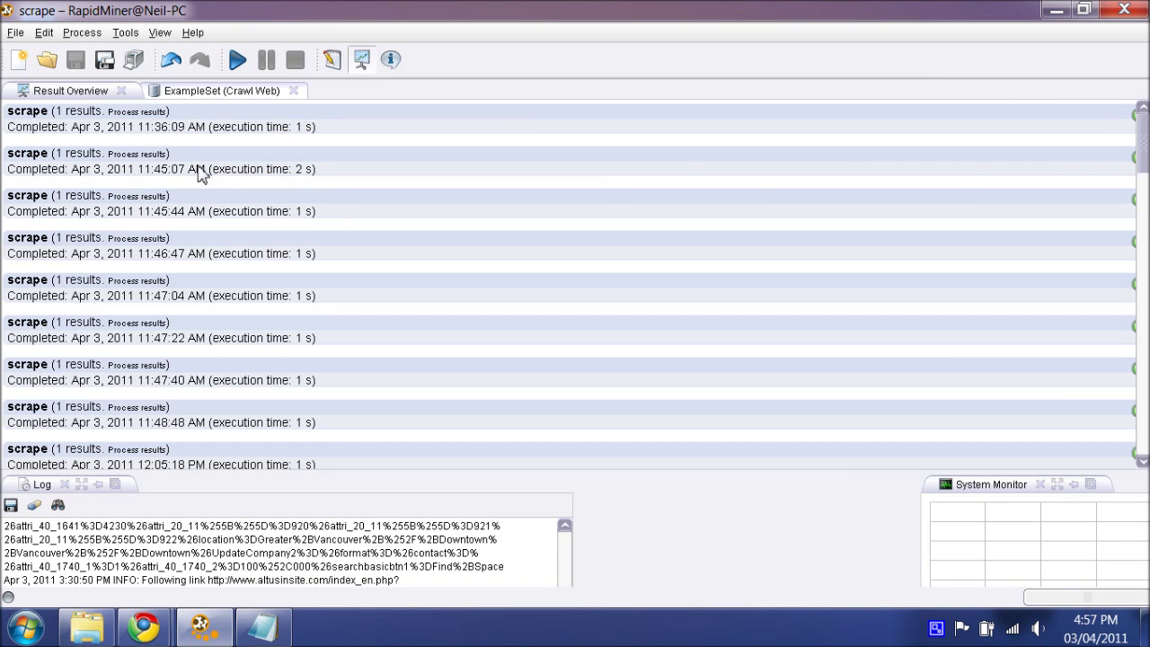
pyautogui.click(192, 94)
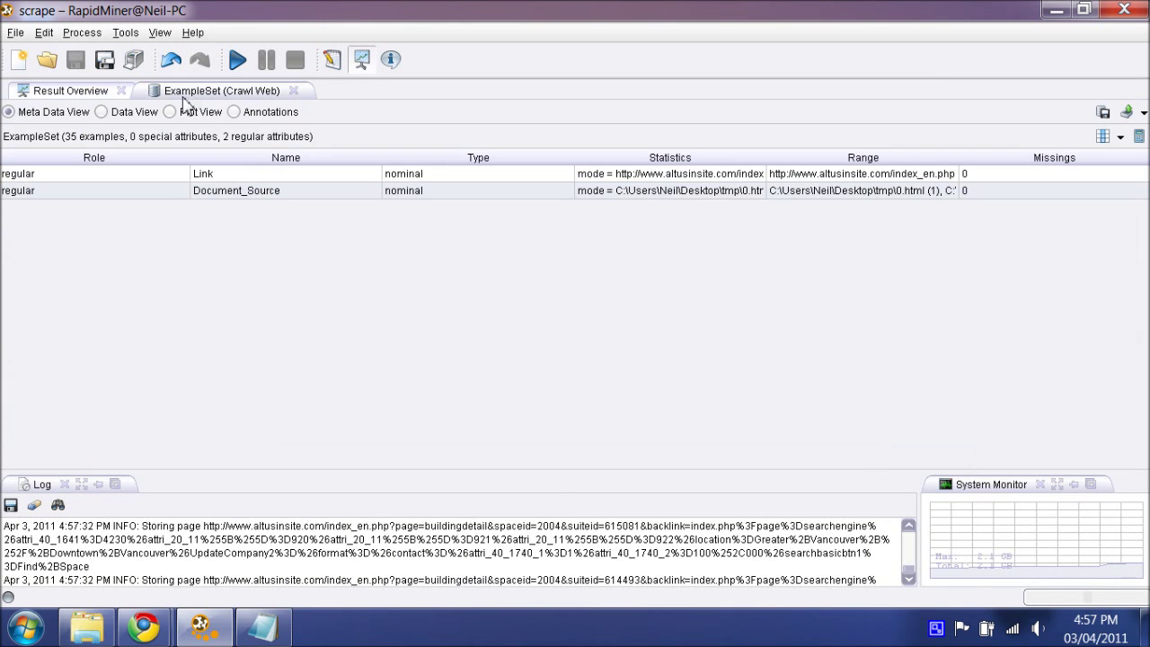
pyautogui.click(117, 112)
pyautogui.moveTo(126, 165); pyautogui.dragTo(747, 159)
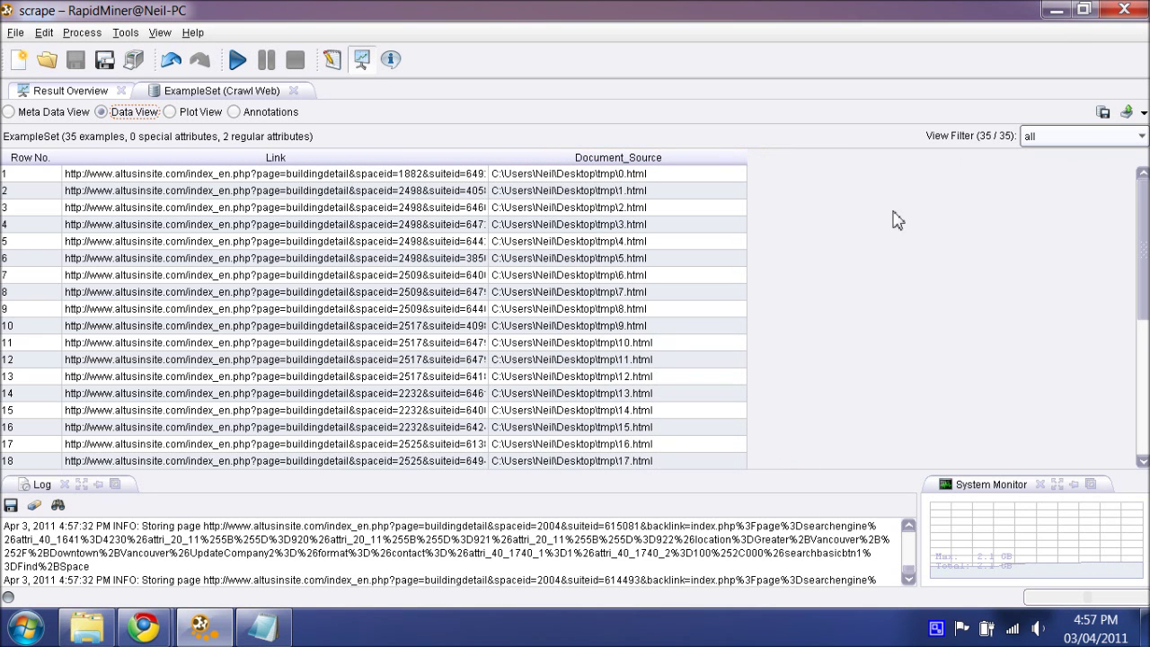
# Minimize RapidMiner, open the tmp folder on the desktop and open 1.html in the Chrome browser.
pyautogui.click(1057, 10)
pyautogui.doubleClick(36, 250)
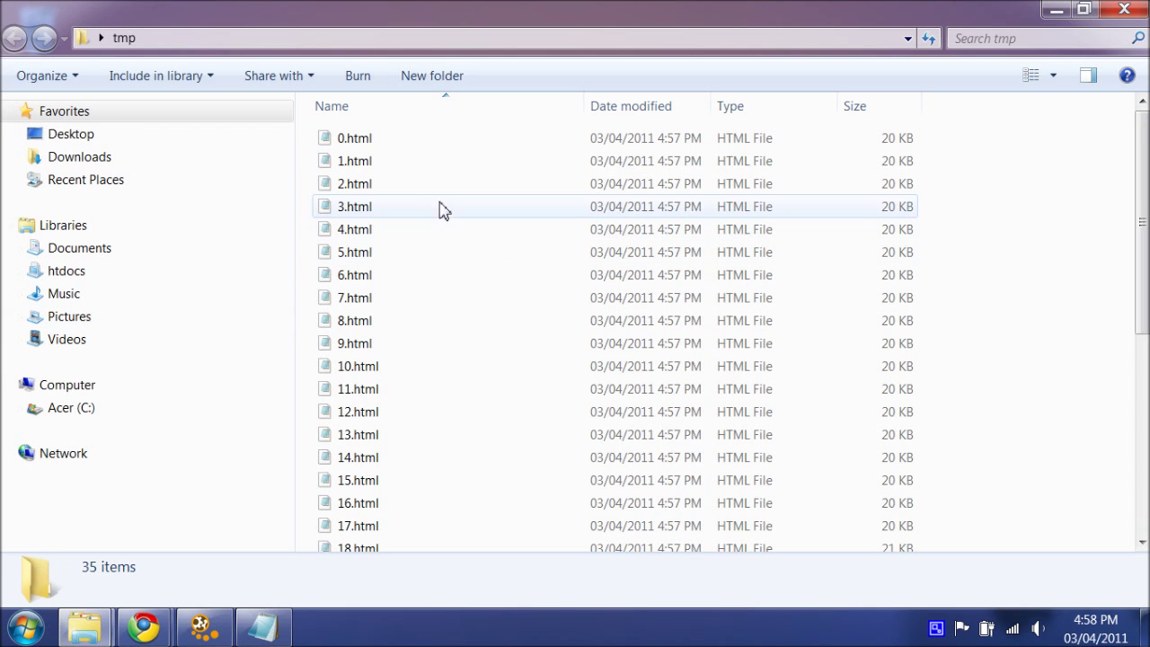
pyautogui.rightClick(398, 166)
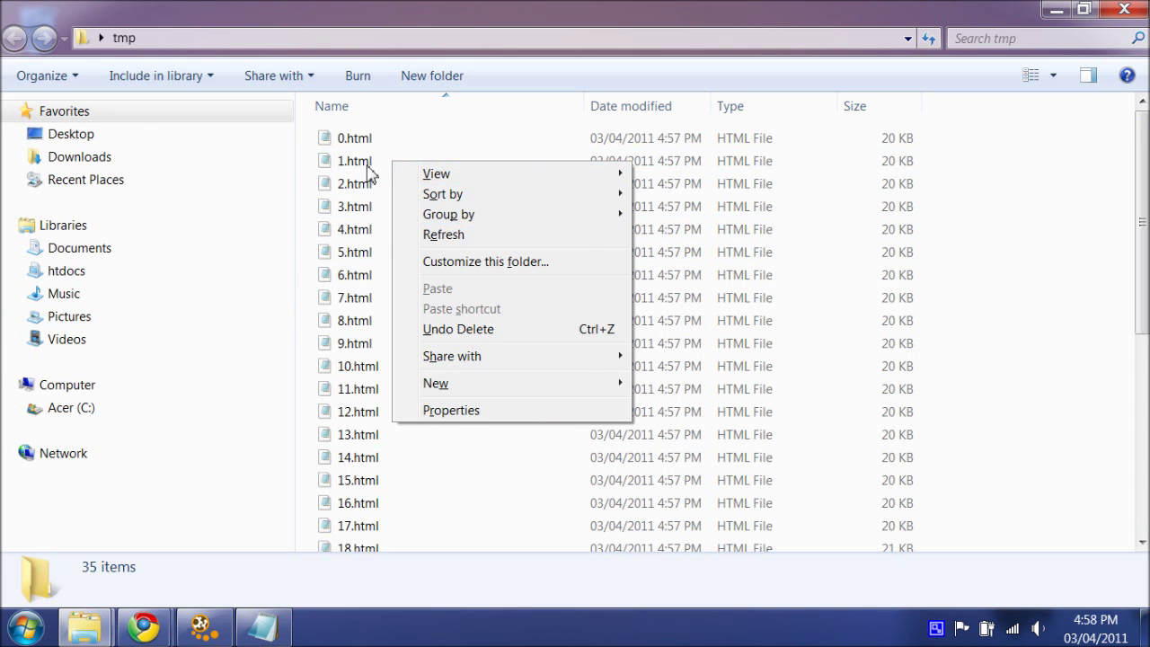
pyautogui.click(368, 170)
pyautogui.rightClick(365, 164)
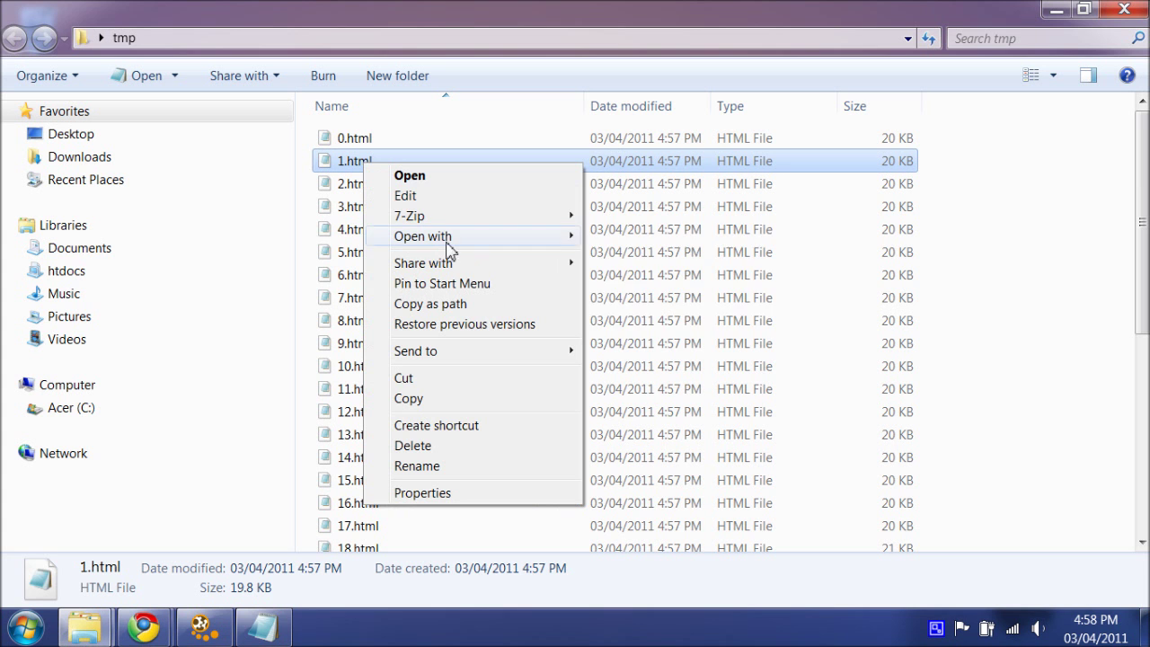
pyautogui.moveTo(503, 241)
pyautogui.click(631, 264)
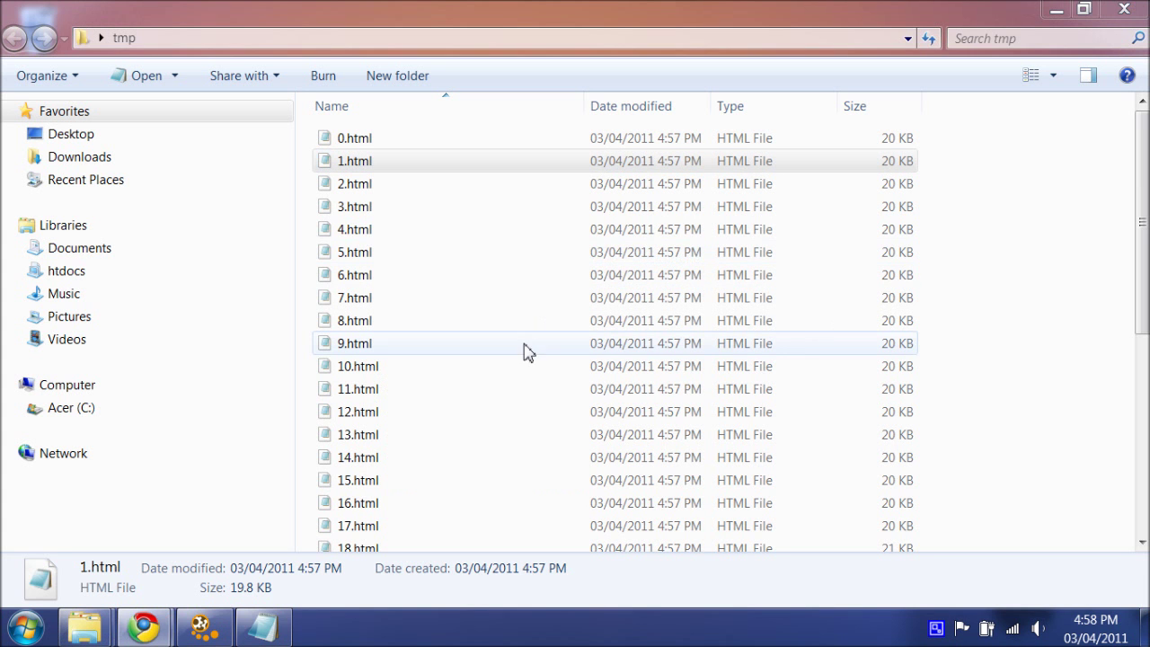
# Maximize the browser window with 1.html, look through the saved building detail page and return to the tmp folder.
pyautogui.moveTo(1078, 47); pyautogui.dragTo(557, 45)
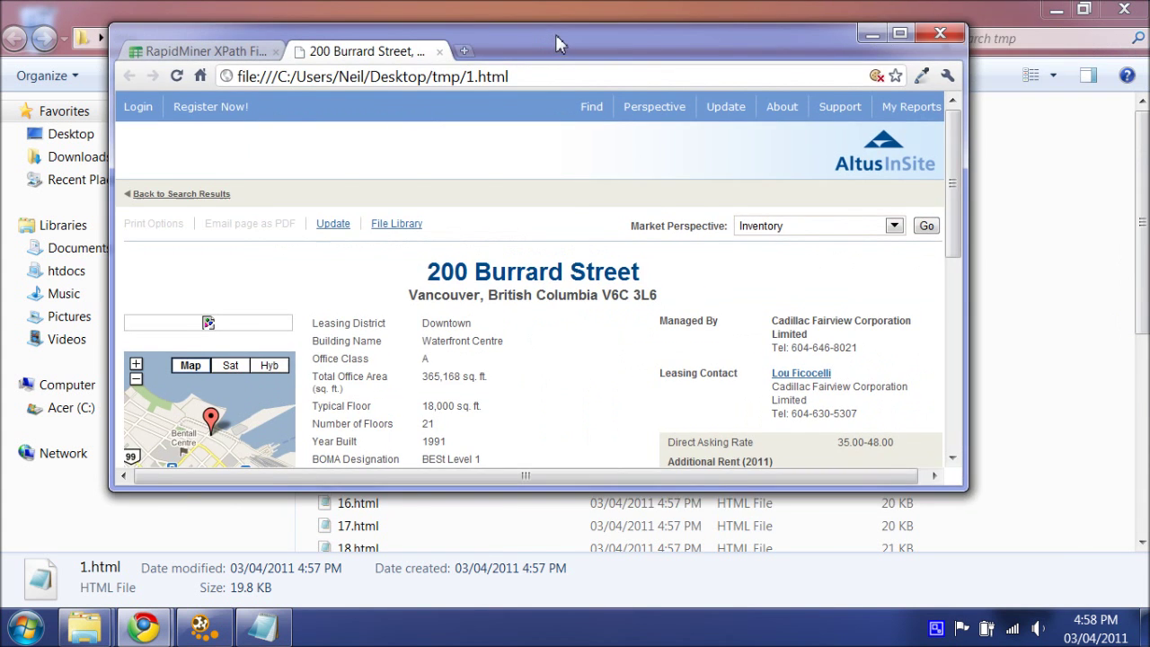
pyautogui.doubleClick(557, 45)
pyautogui.scroll(-3, 344, 353)
pyautogui.scroll(3, 344, 353)
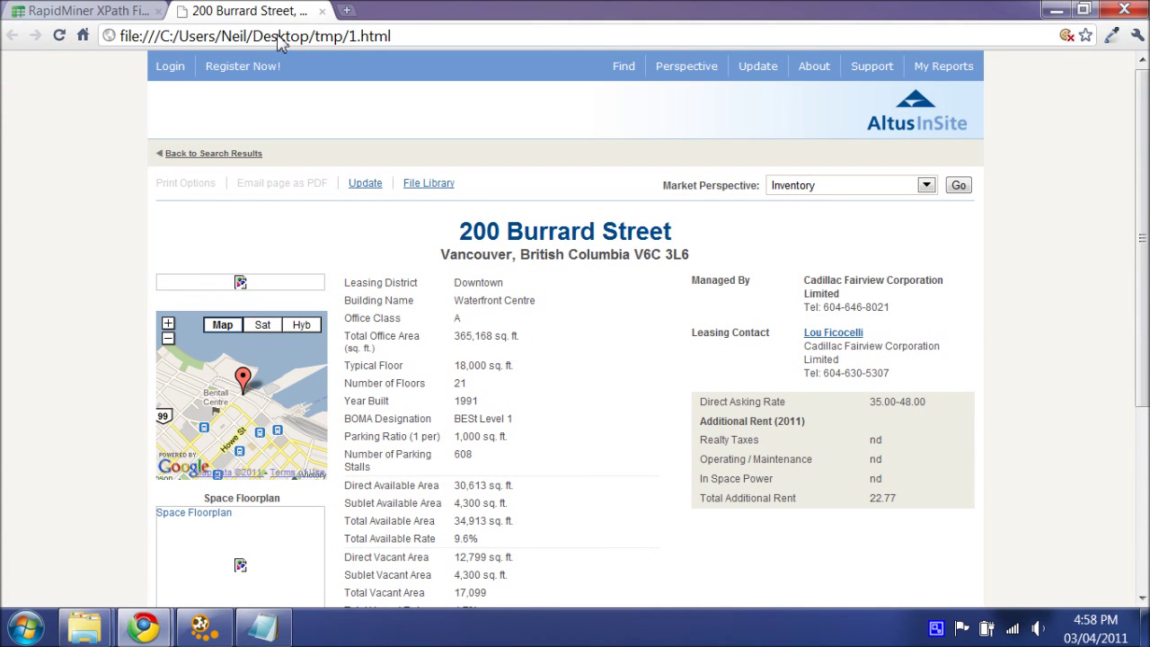
pyautogui.scroll(-3, 125, 308)
pyautogui.scroll(-1, 125, 308)
pyautogui.scroll(3, 125, 308)
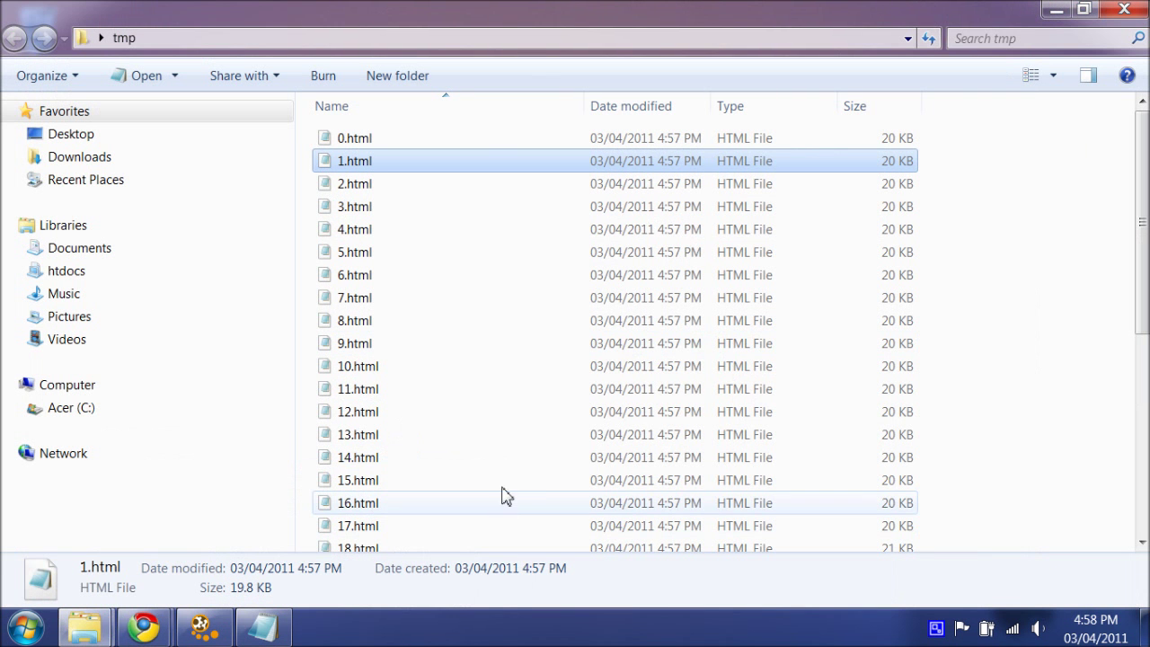
# Switch to RapidMiner and compare the crawled page links with their Document_Source file paths in the results table.
pyautogui.click(204, 628)
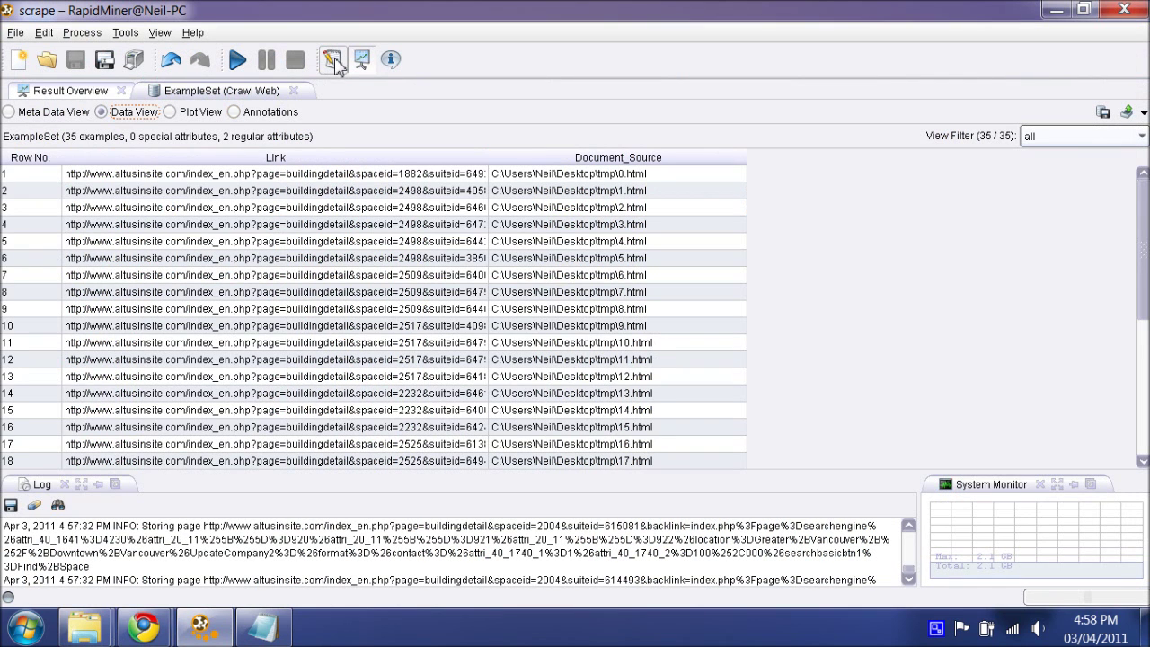
pyautogui.click(275, 208)
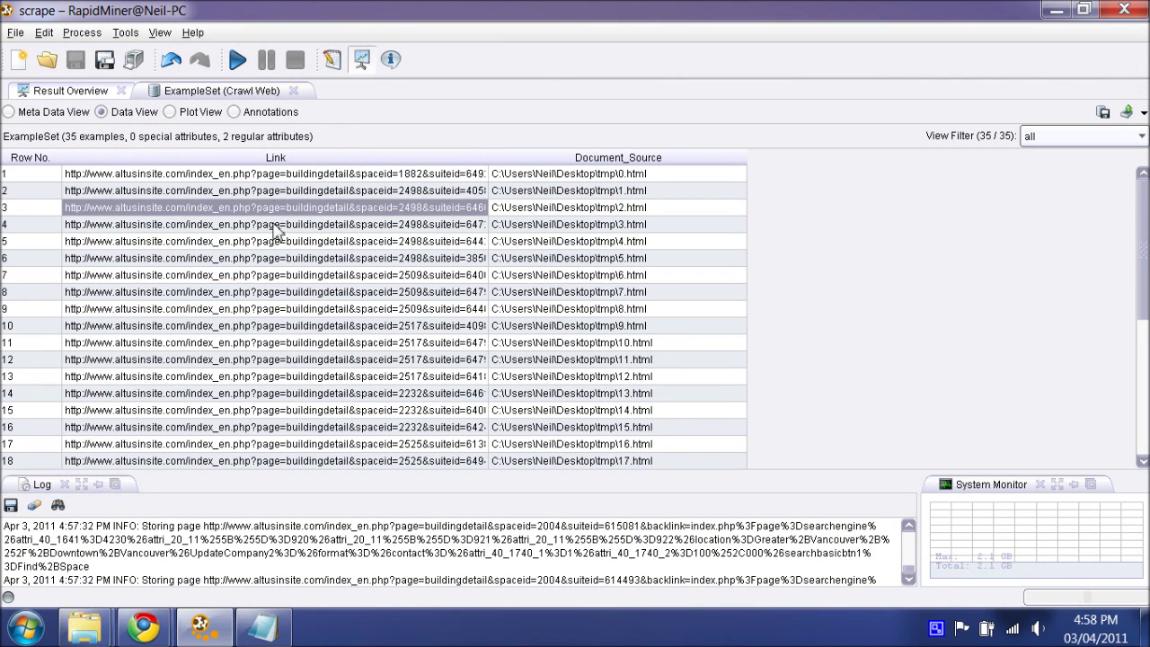
pyautogui.click(588, 192)
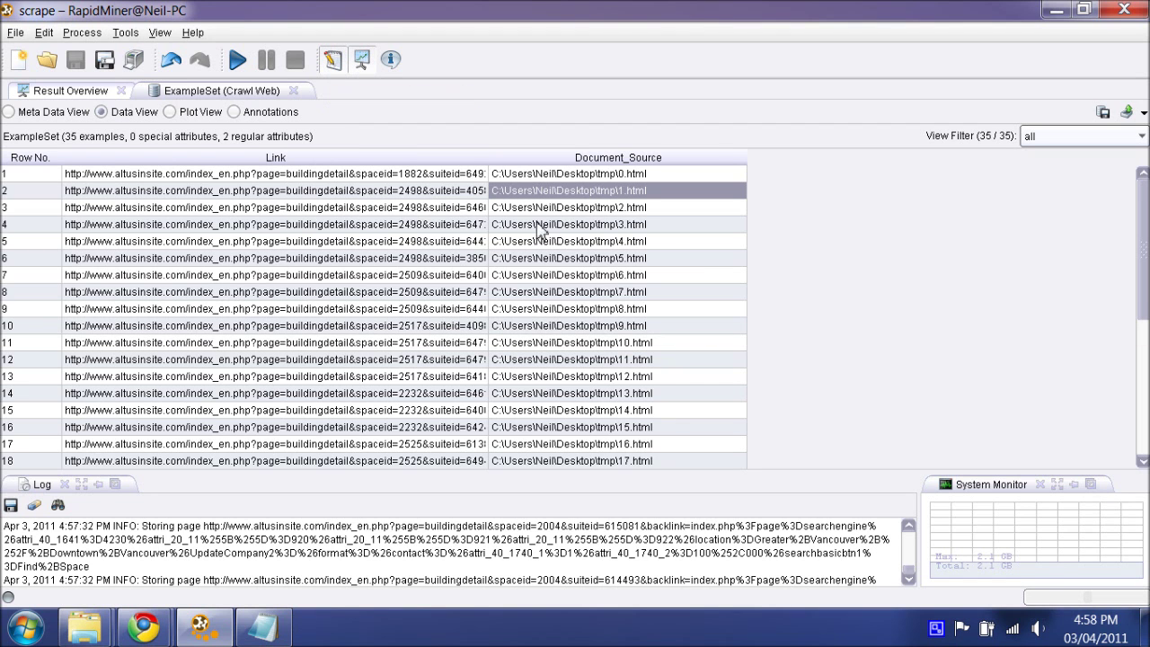
# Return to the process design and open the Crawl Web crawling rules to review the store and follow link rules.
pyautogui.click(332, 60)
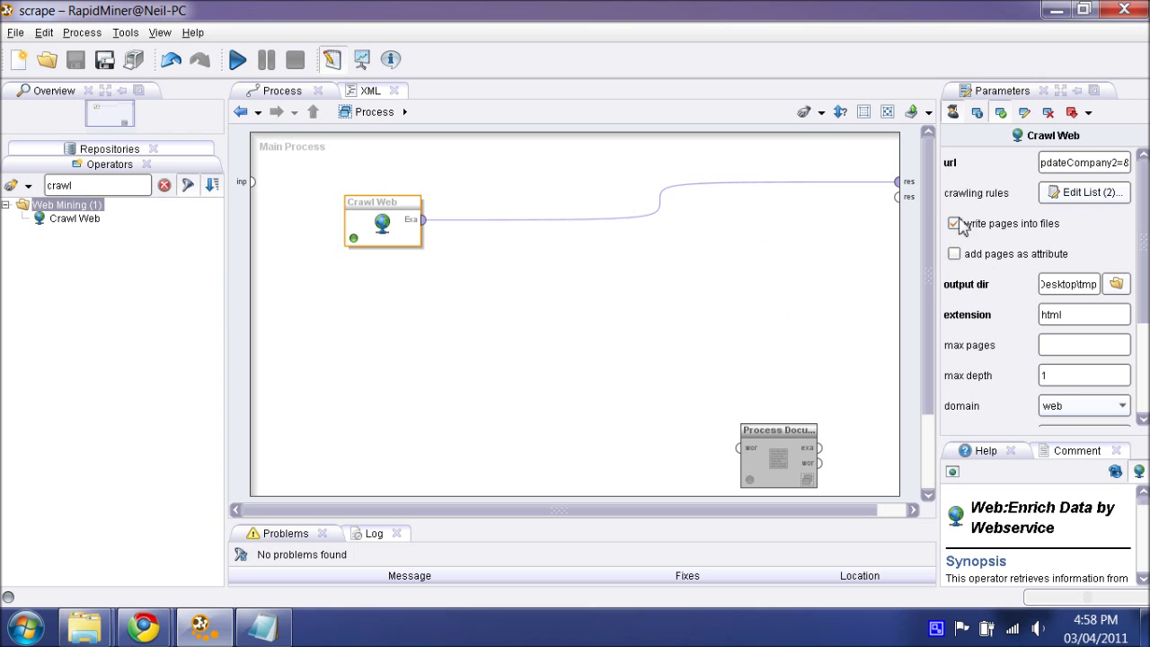
pyautogui.click(1090, 196)
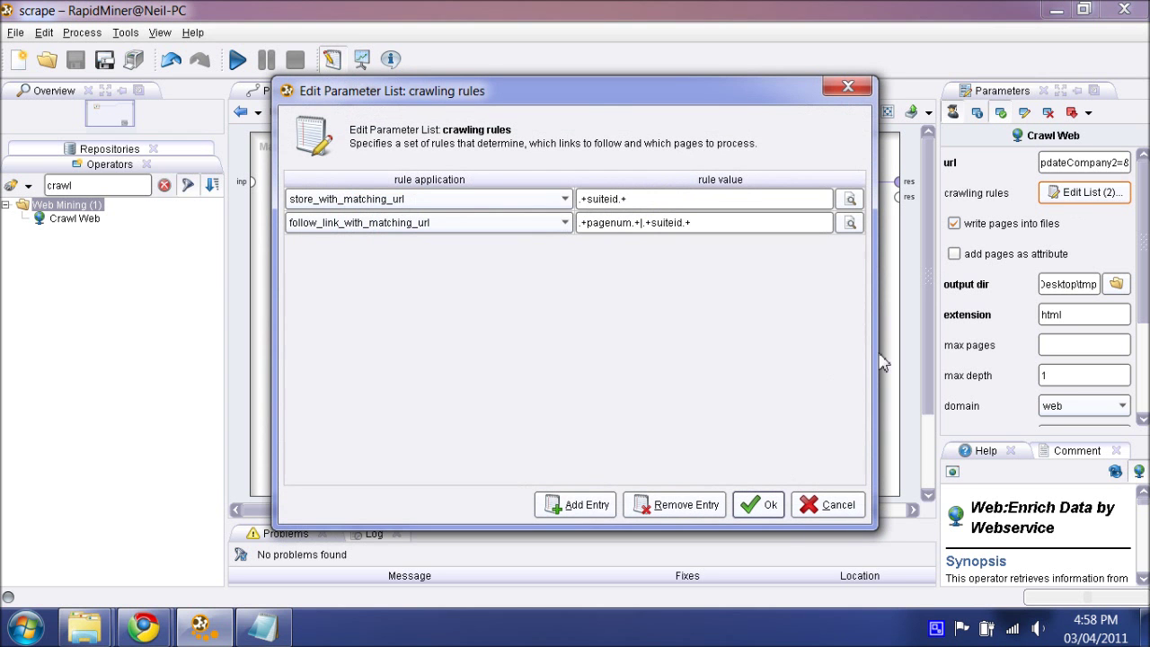
pyautogui.moveTo(600, 104); pyautogui.dragTo(533, 100)
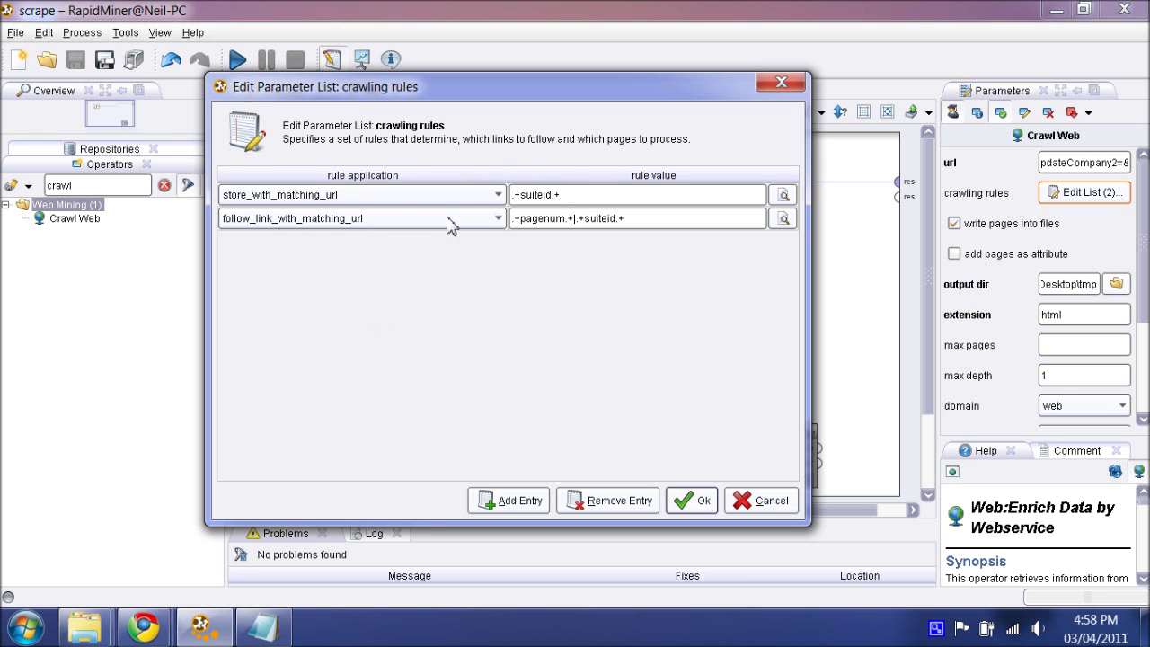
pyautogui.moveTo(542, 96); pyautogui.dragTo(544, 89)
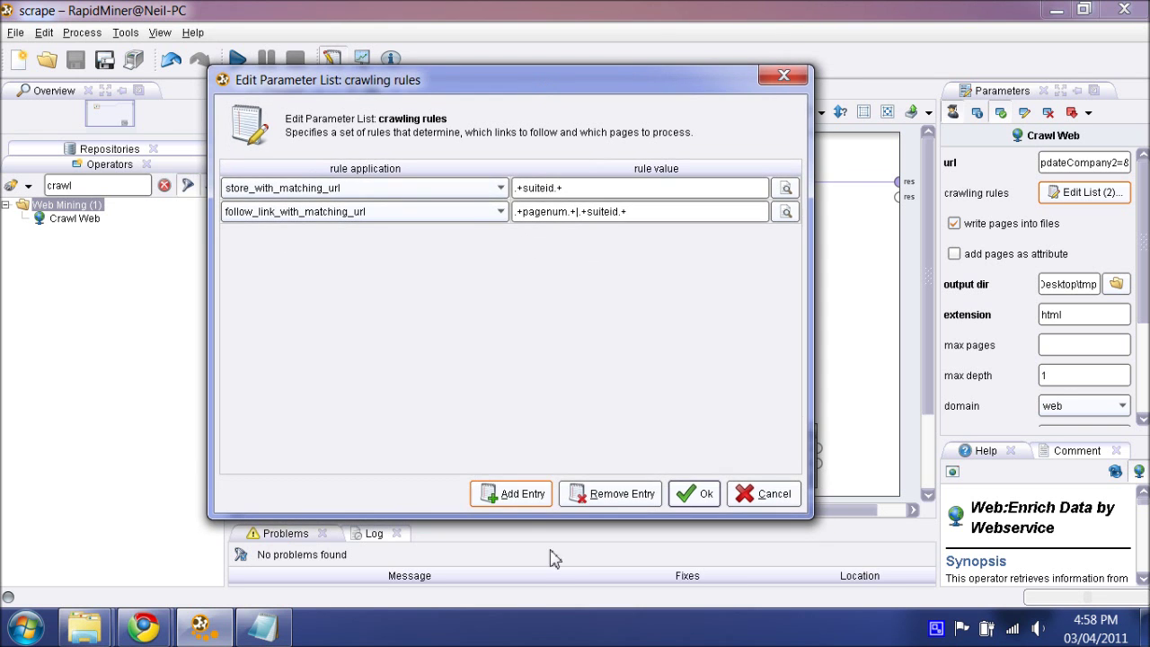
# Add a third crawling rule, view its available rule application options and remove the entry again.
pyautogui.click(531, 500)
pyautogui.click(502, 235)
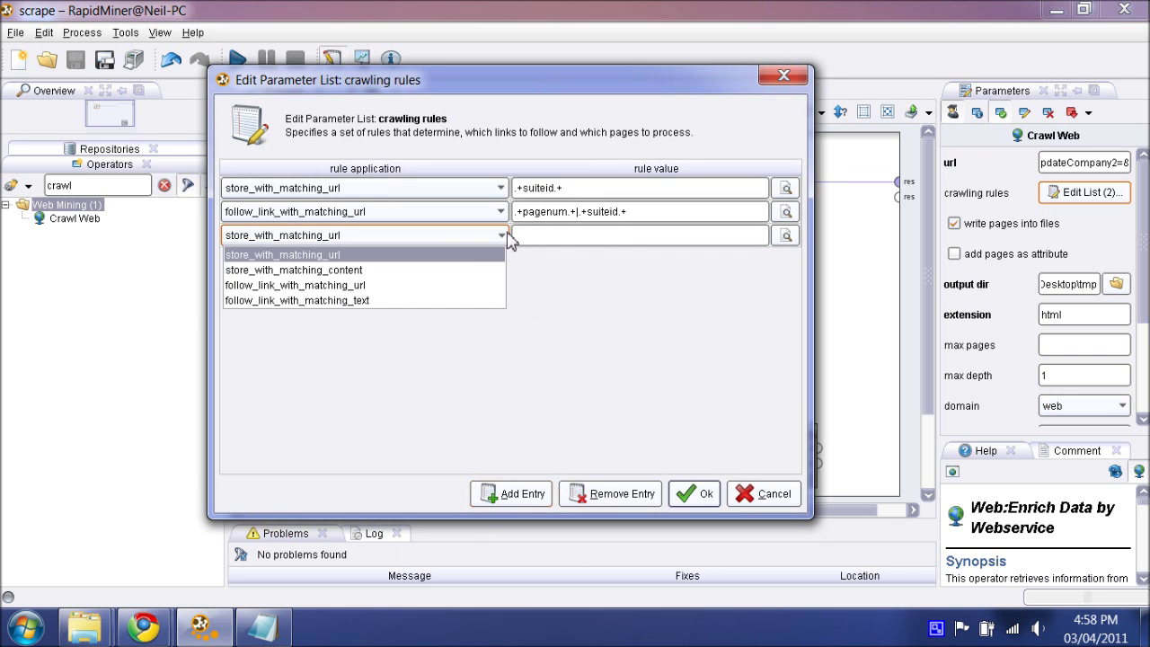
pyautogui.click(501, 238)
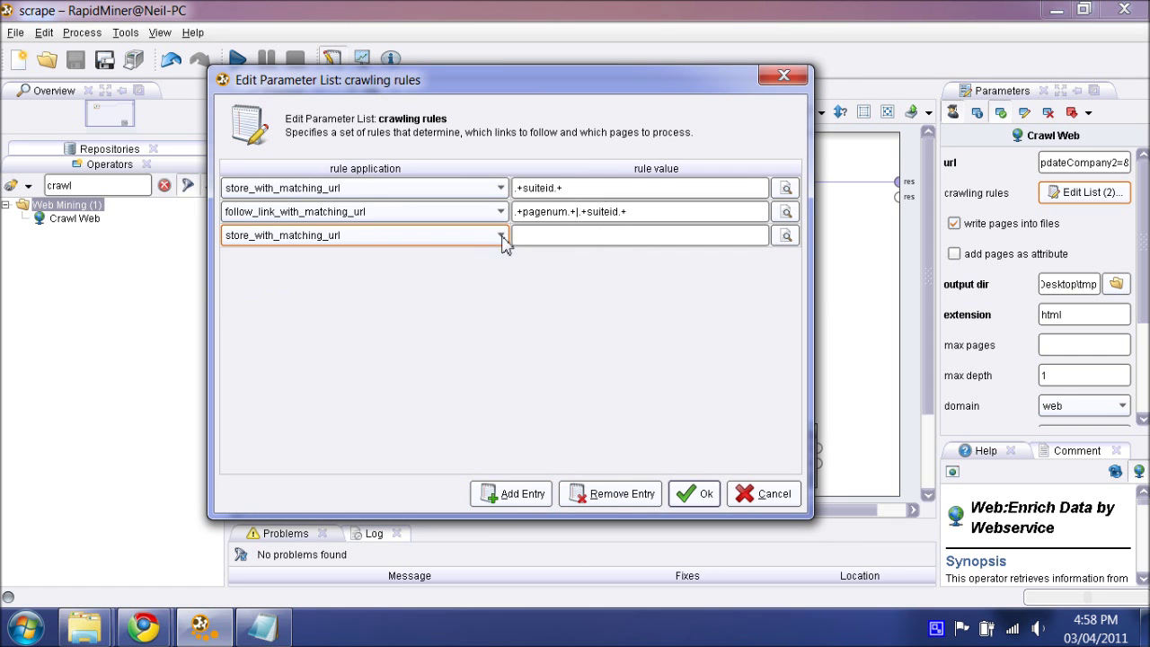
pyautogui.click(612, 495)
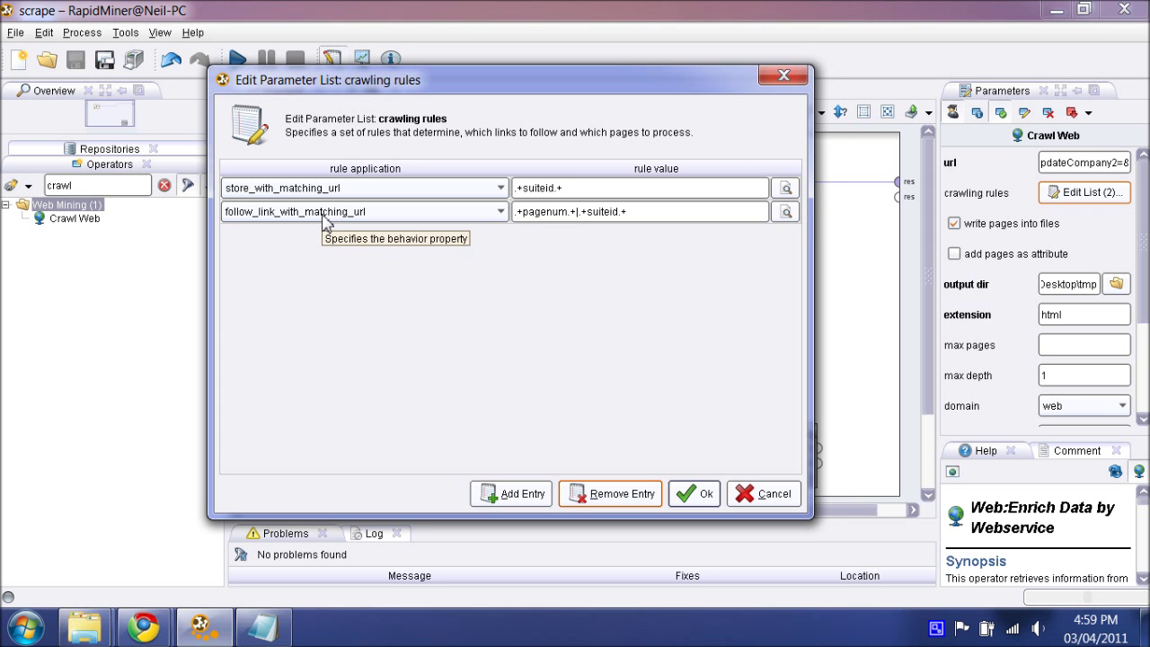
# Switch to the browser's Property Search Summary page and go back to the AltusInSite Find Available Space form.
pyautogui.moveTo(144, 627)
pyautogui.click(111, 550)
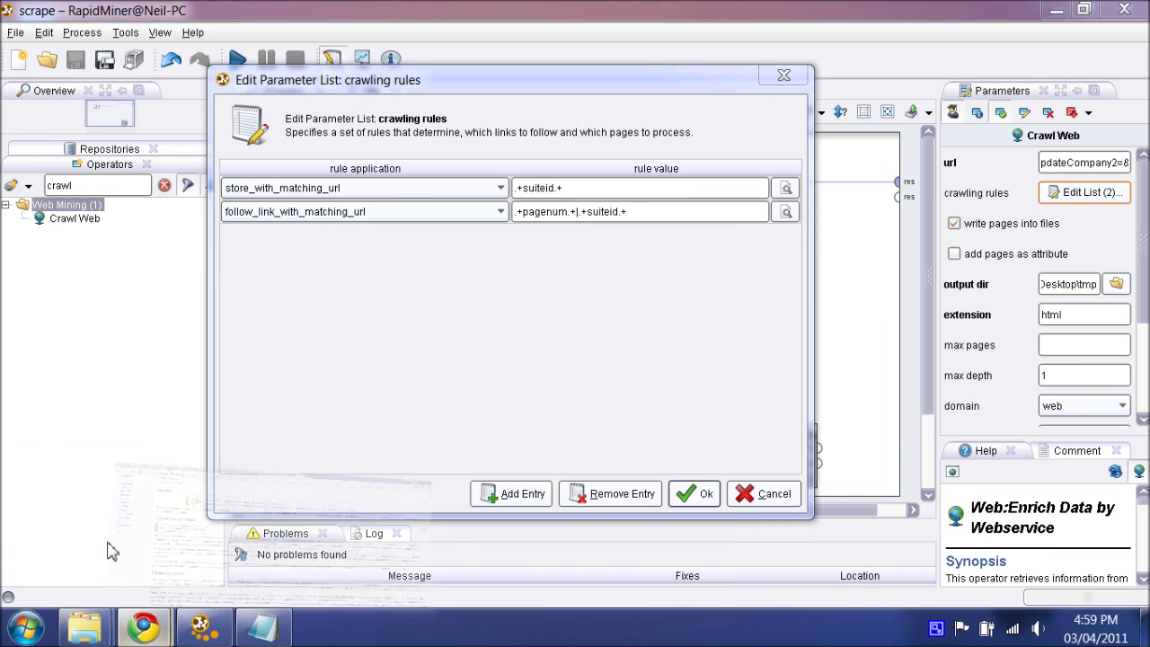
pyautogui.click(403, 10)
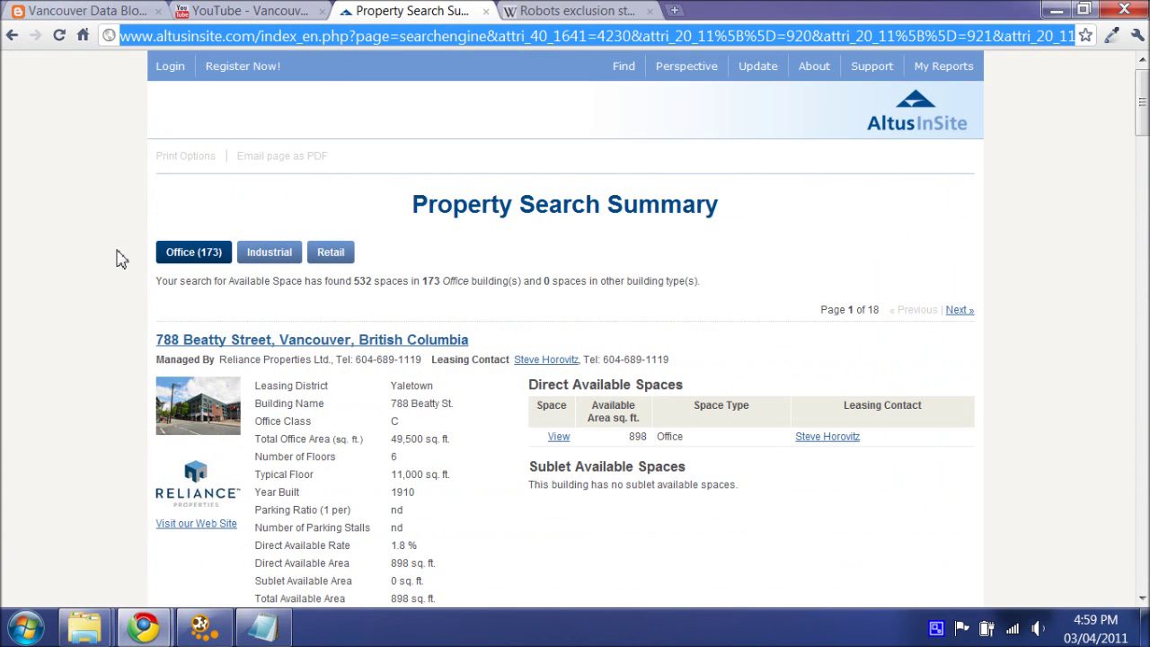
pyautogui.rightClick(97, 178)
pyautogui.click(111, 222)
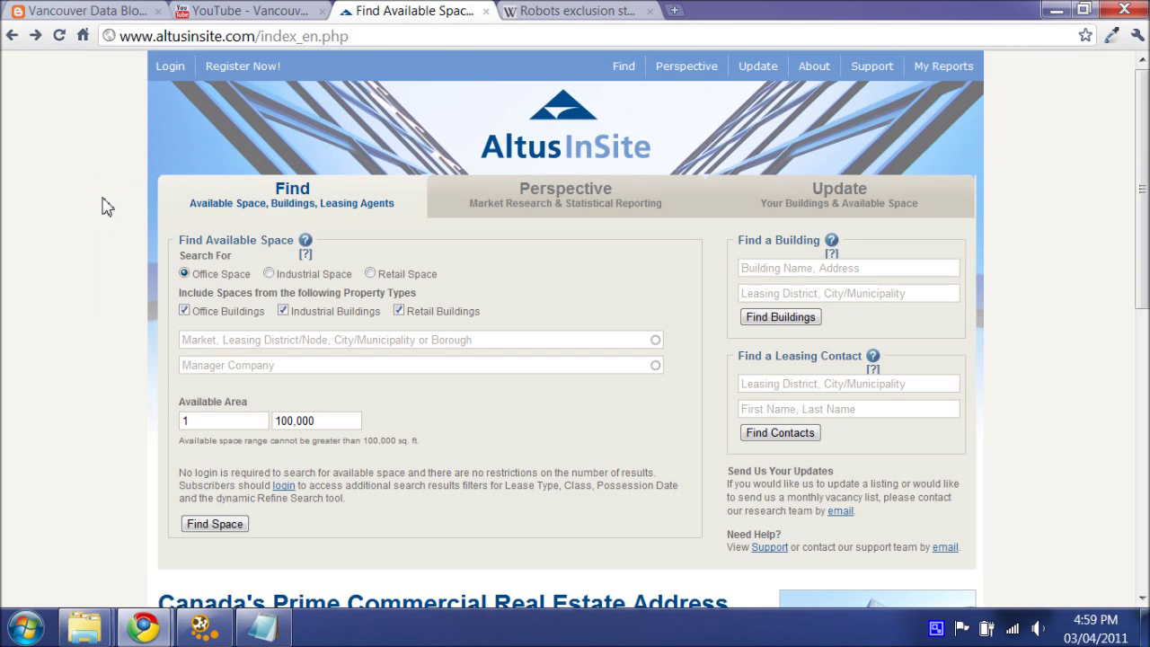
# Return to the Property Search Summary listings, then switch to RapidMiner to compare them with the crawling rules.
pyautogui.rightClick(103, 207)
pyautogui.click(126, 232)
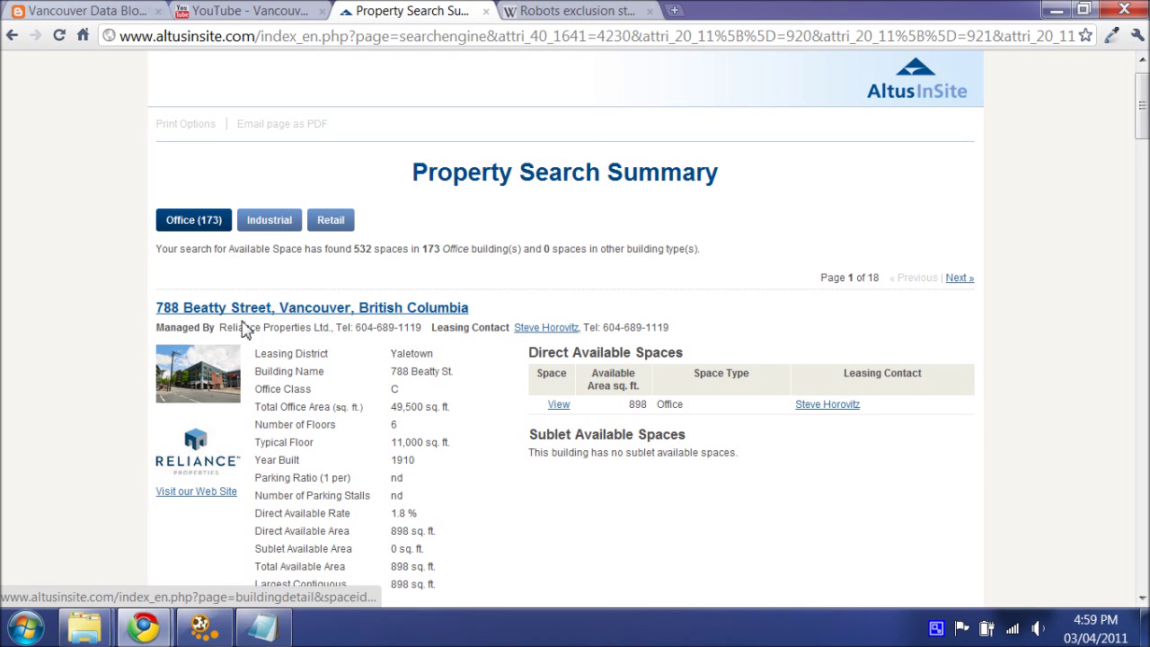
pyautogui.scroll(-3, 100, 350)
pyautogui.scroll(-1, 101, 350)
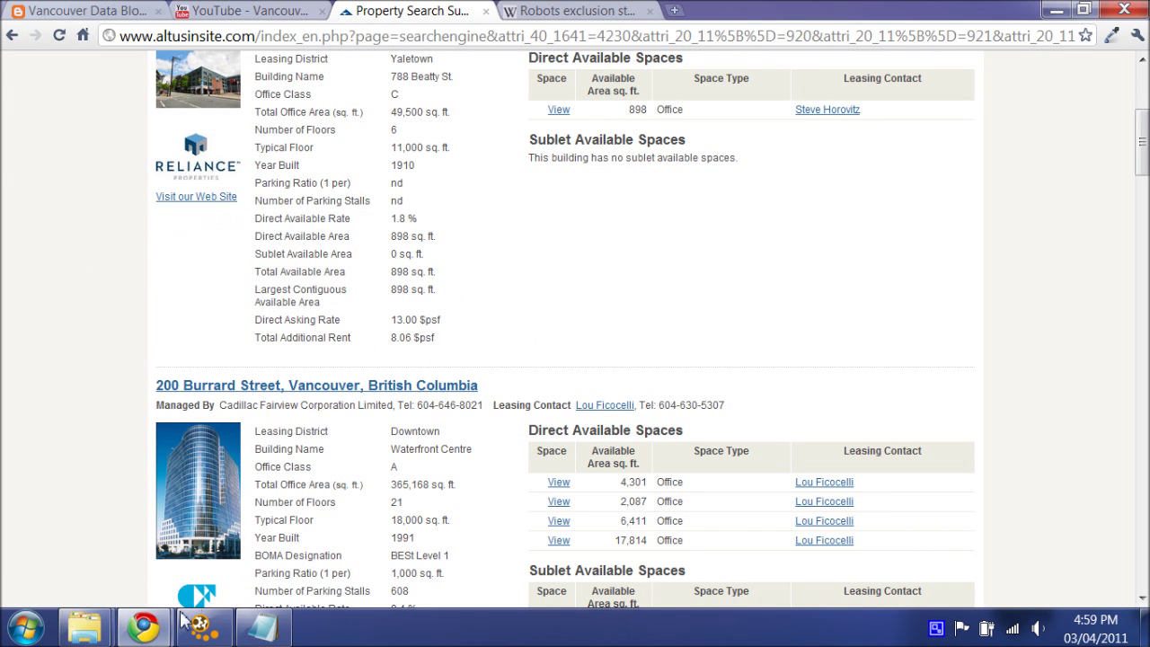
pyautogui.click(203, 627)
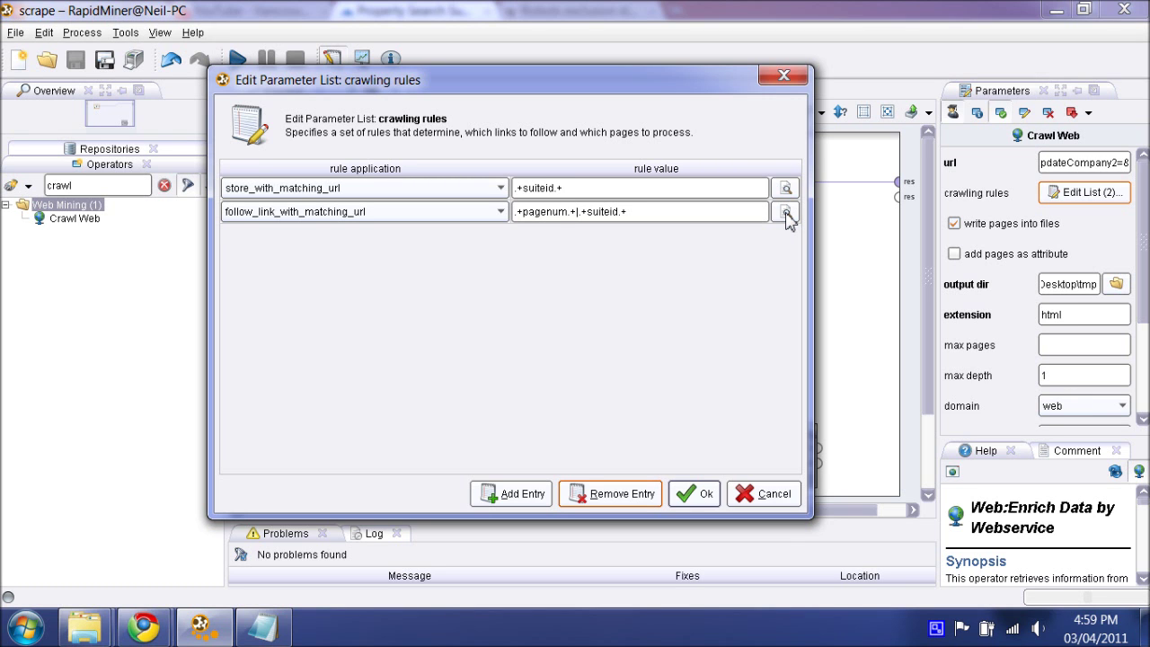
pyautogui.moveTo(678, 96); pyautogui.dragTo(653, 85)
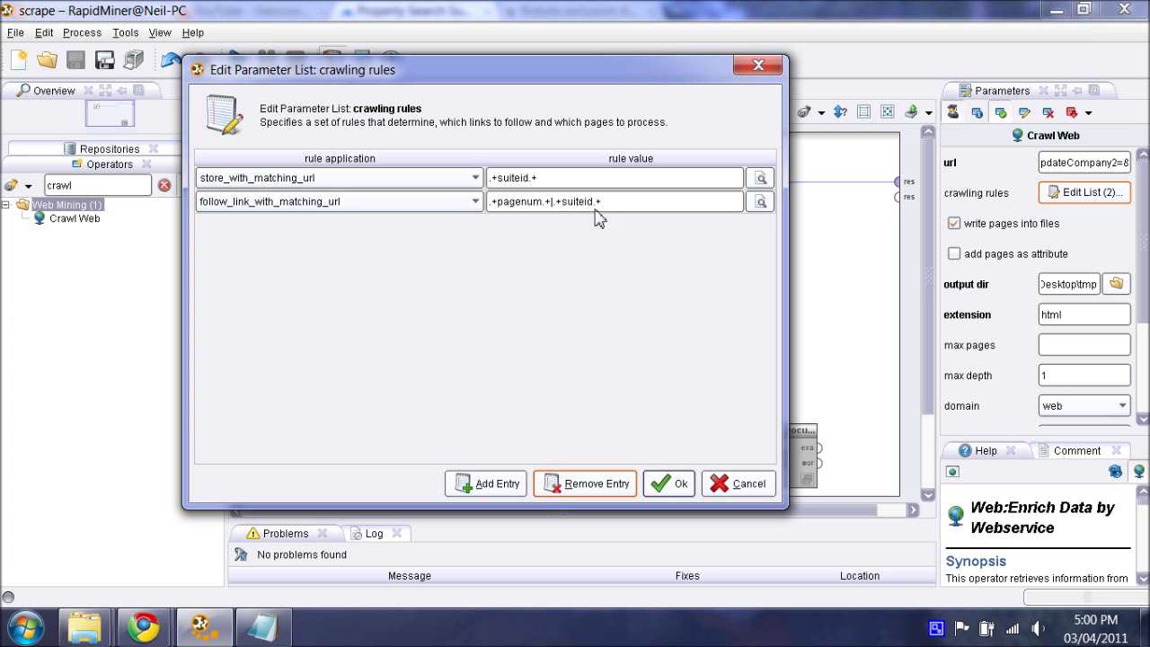
# Switch to the browser, open the first listed building's direct available space and highlight the suiteid parameter in its URL.
pyautogui.moveTo(143, 627)
pyautogui.click(148, 551)
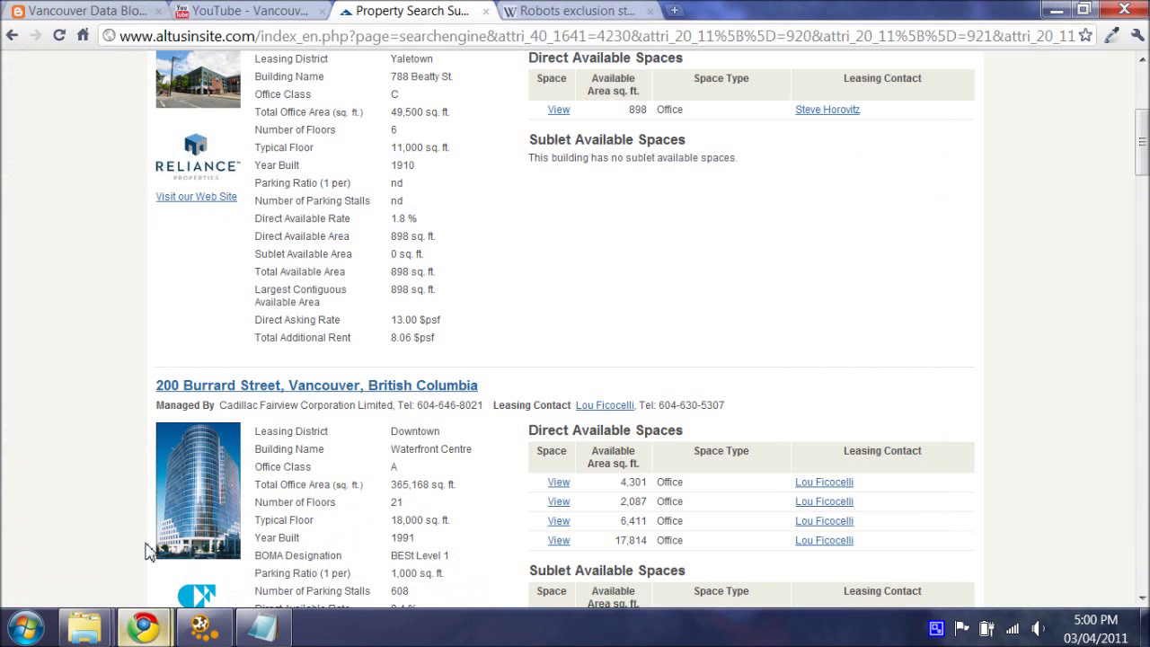
pyautogui.scroll(4, 179, 503)
pyautogui.scroll(-1, 429, 375)
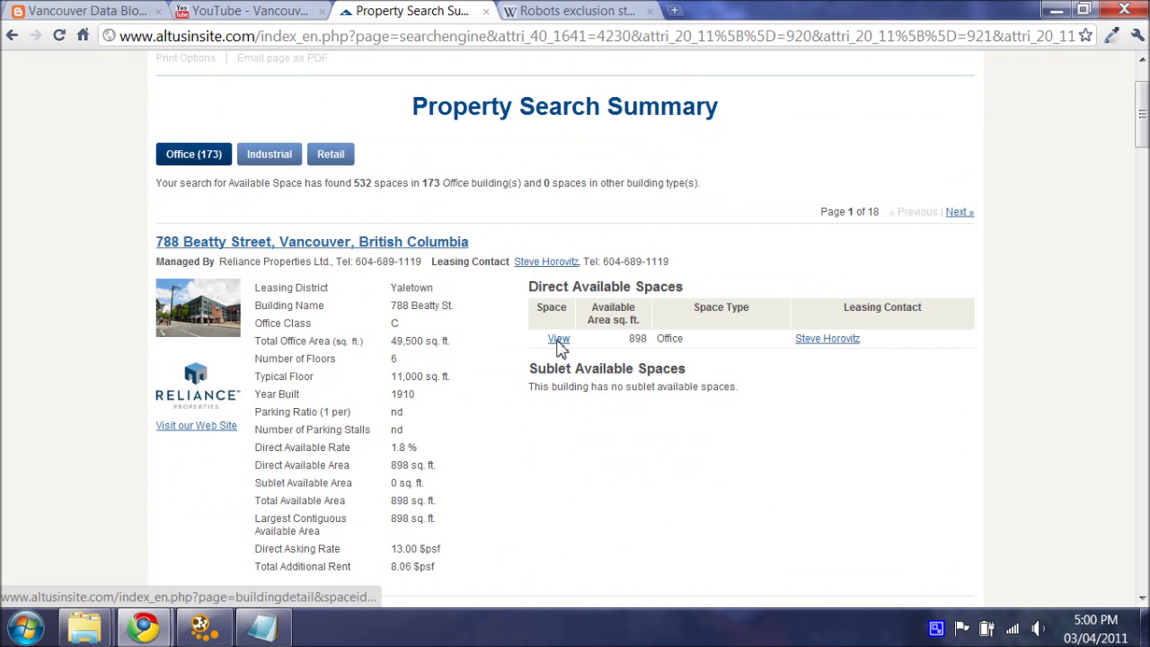
pyautogui.click(558, 341)
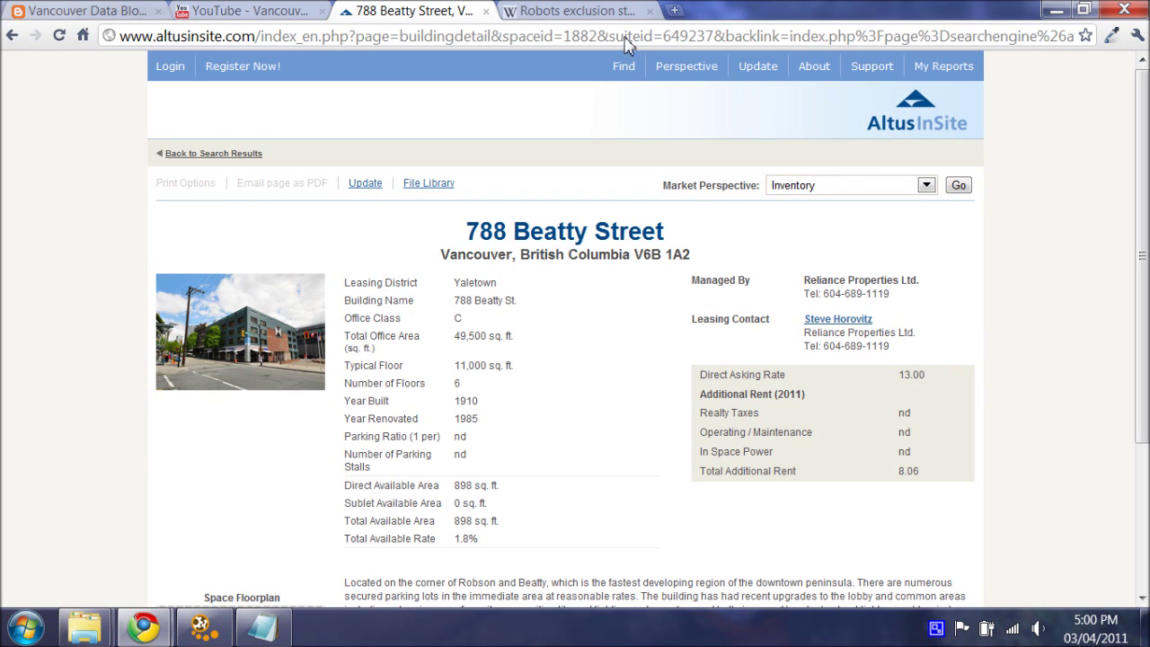
pyautogui.hotkey('ctrl', 'l')
pyautogui.click(632, 37)
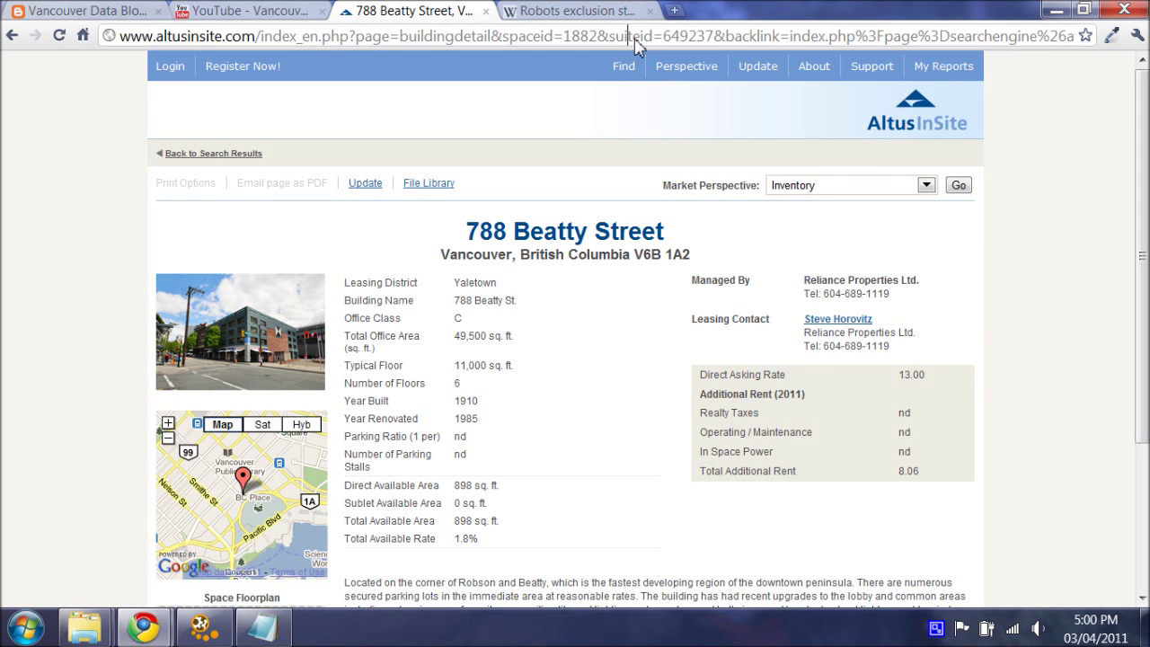
pyautogui.doubleClick(633, 37)
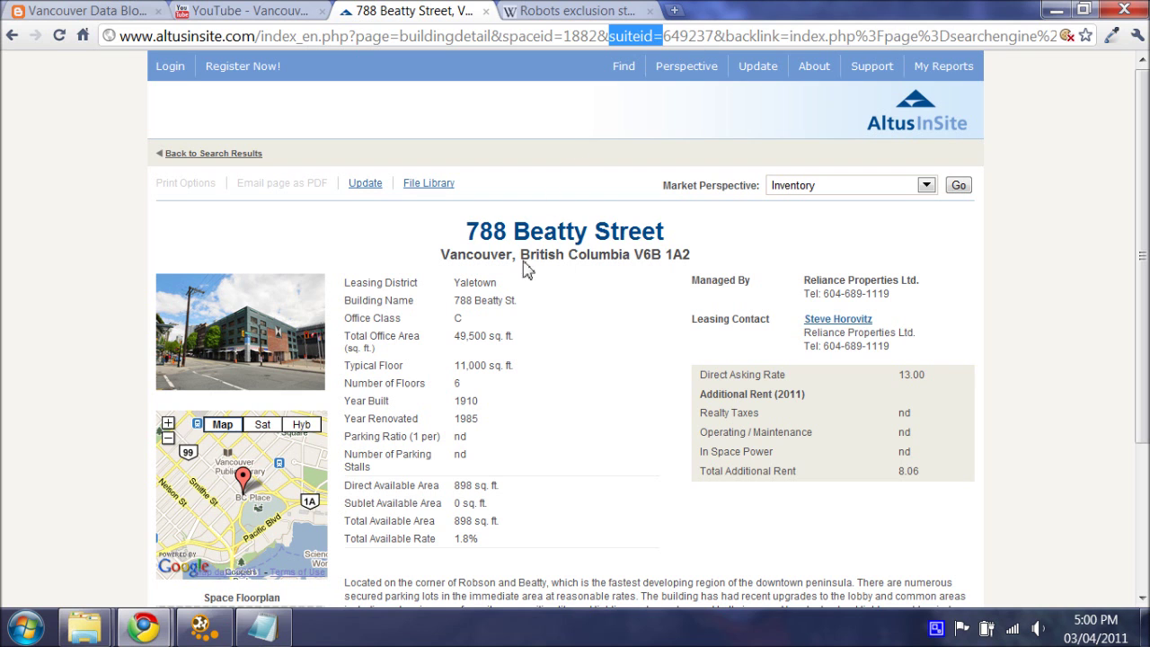
# Go back to the search results, open page 2 and locate the pagenum parameter at the end of its URL.
pyautogui.rightClick(576, 304)
pyautogui.click(620, 319)
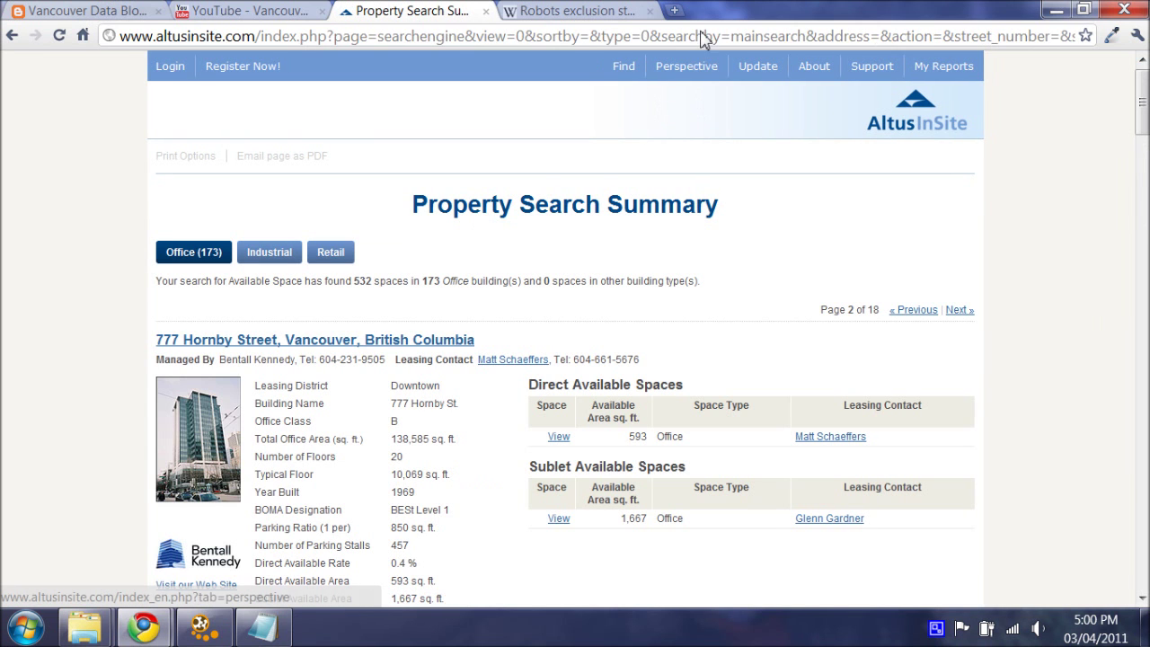
pyautogui.click(703, 40)
pyautogui.press('End')
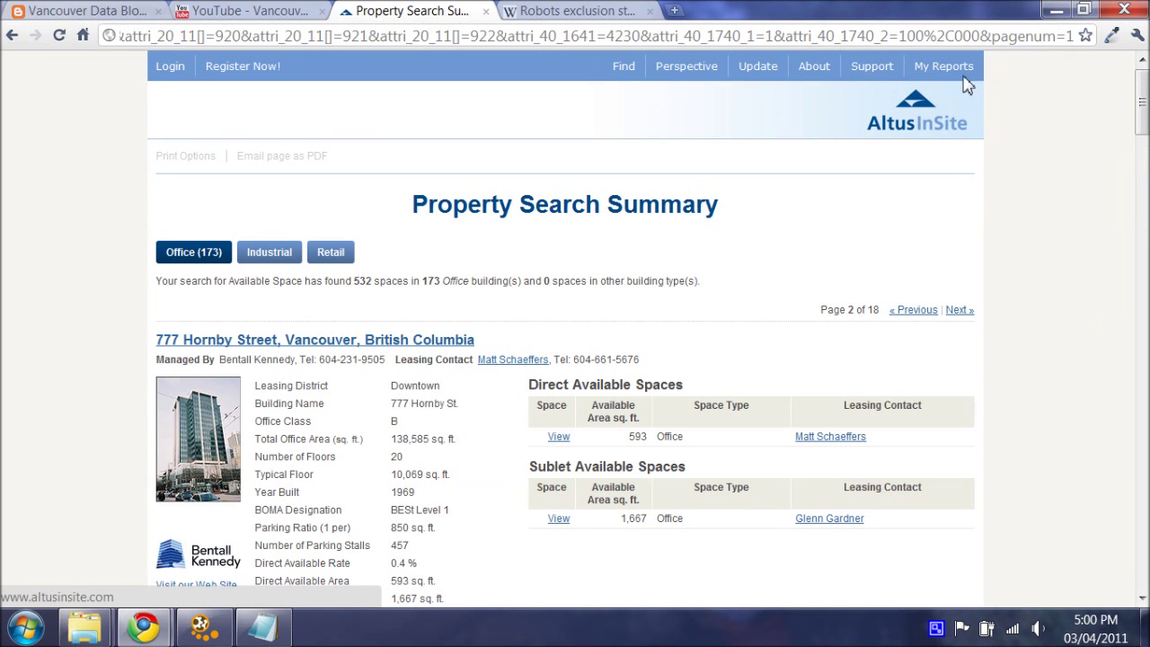
pyautogui.click(1019, 36)
pyautogui.hotkey('shift', 'Left')
pyautogui.hotkey('shift', 'Left')
pyautogui.hotkey('shift', 'Left')
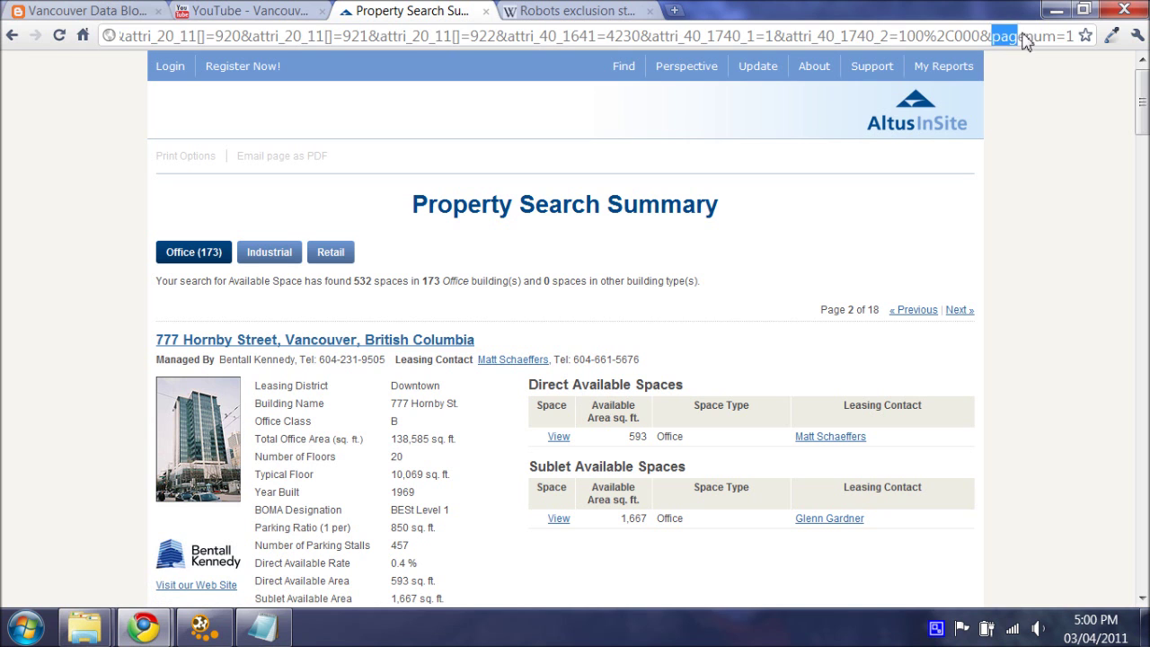
# Switch to RapidMiner, review the suiteid and pagenum rule values and accept the crawling rules.
pyautogui.click(765, 214)
pyautogui.click(220, 627)
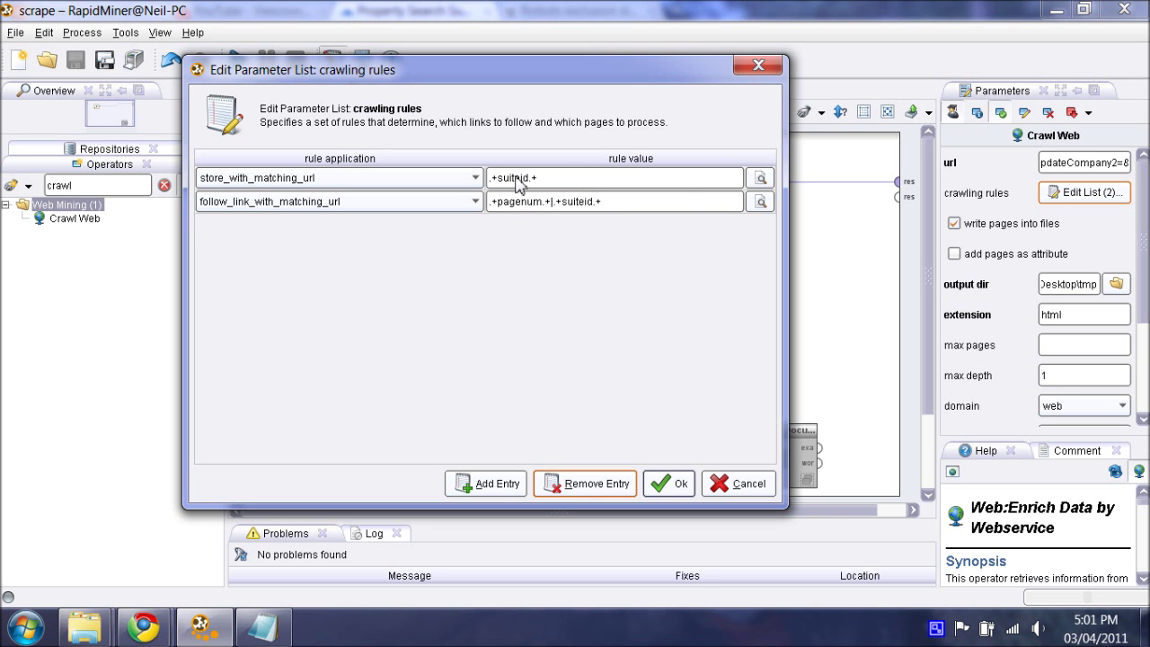
pyautogui.click(672, 485)
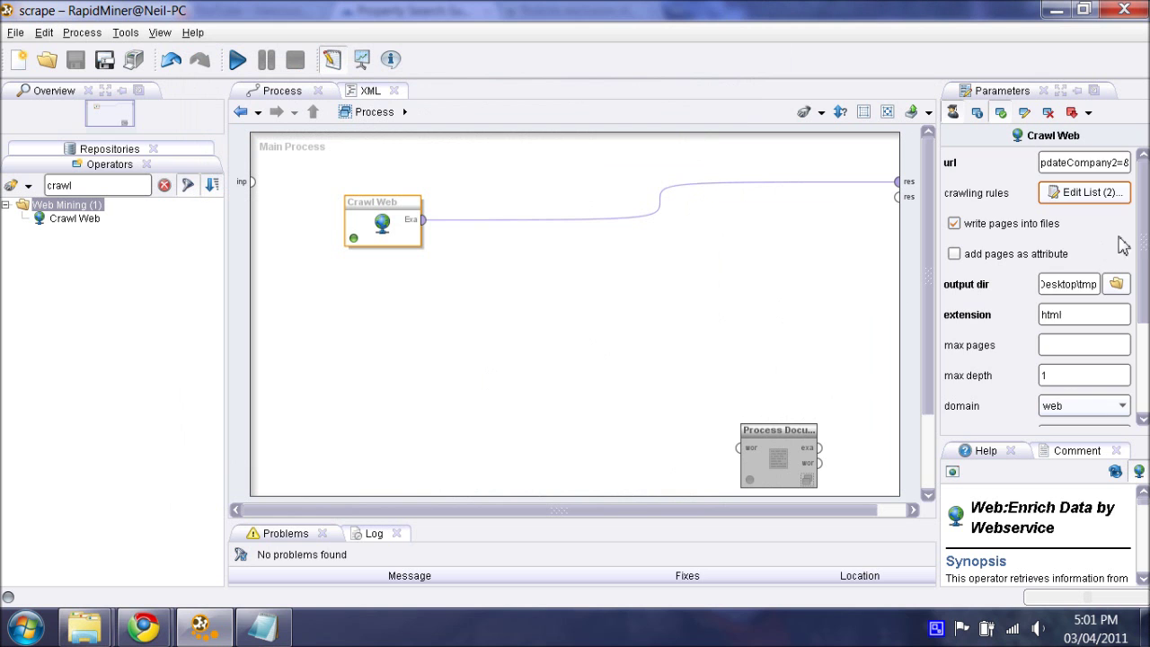
# Review the remaining Crawl Web parameters, from max pages and max depth through delay, user agent and obey robot exclusion.
pyautogui.moveTo(1143, 256); pyautogui.dragTo(1082, 227)
pyautogui.moveTo(1137, 300); pyautogui.dragTo(1139, 392)
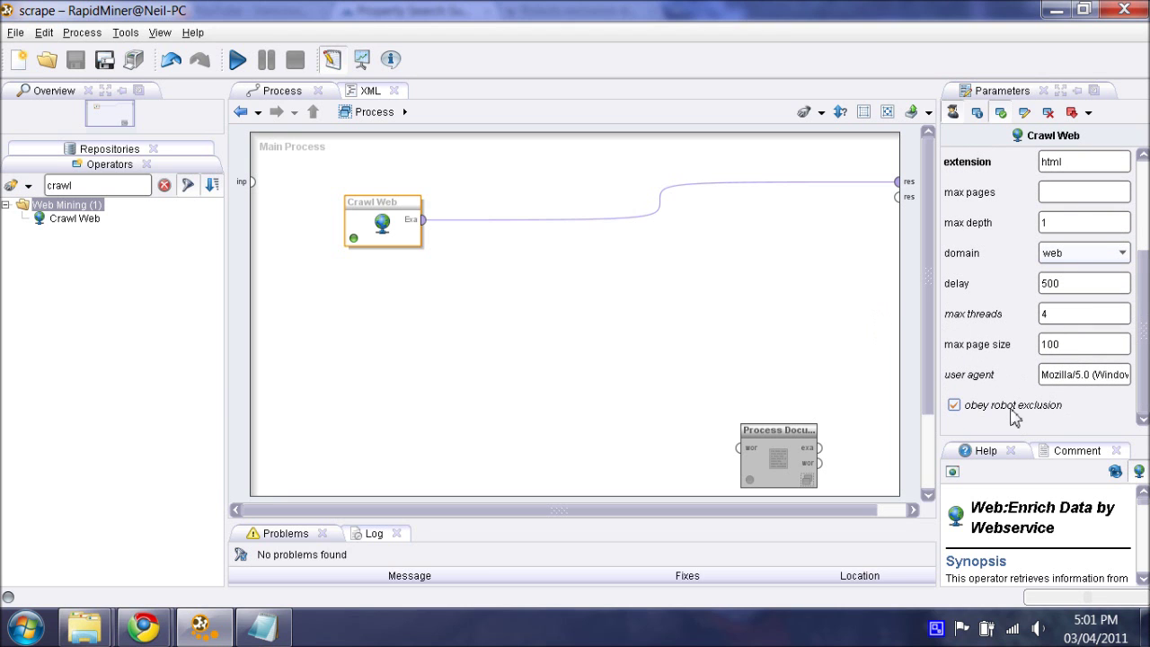
pyautogui.scroll(5, 1145, 374)
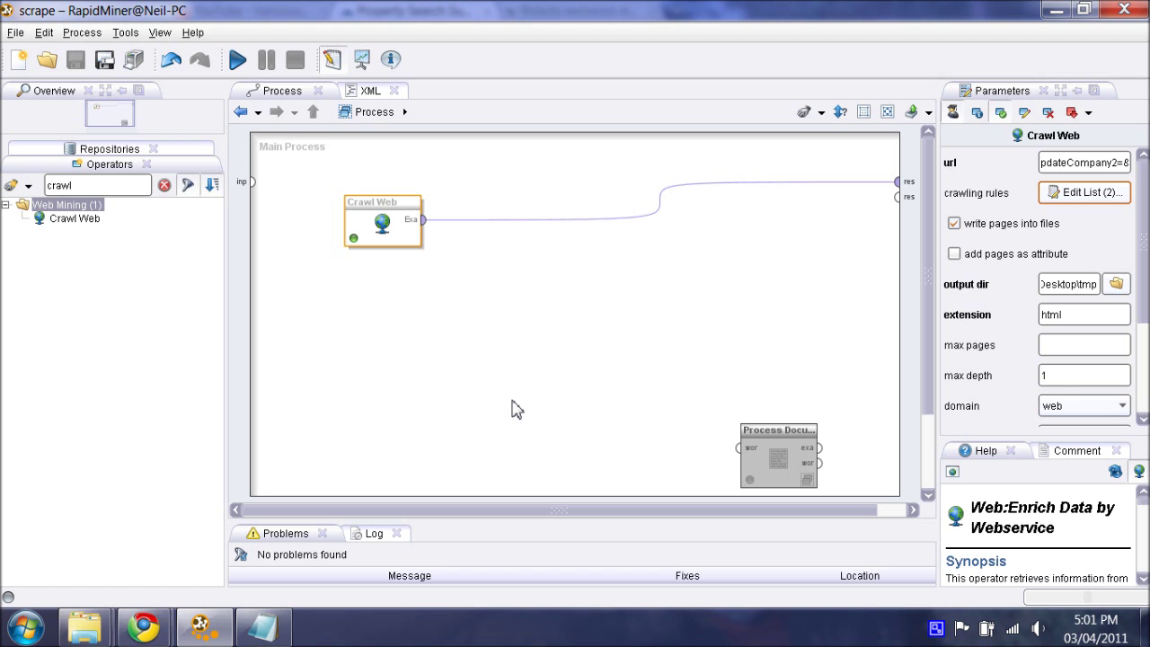
# Minimize RapidMiner and show the Vancouver Data Blog in the browser.
pyautogui.click(1052, 9)
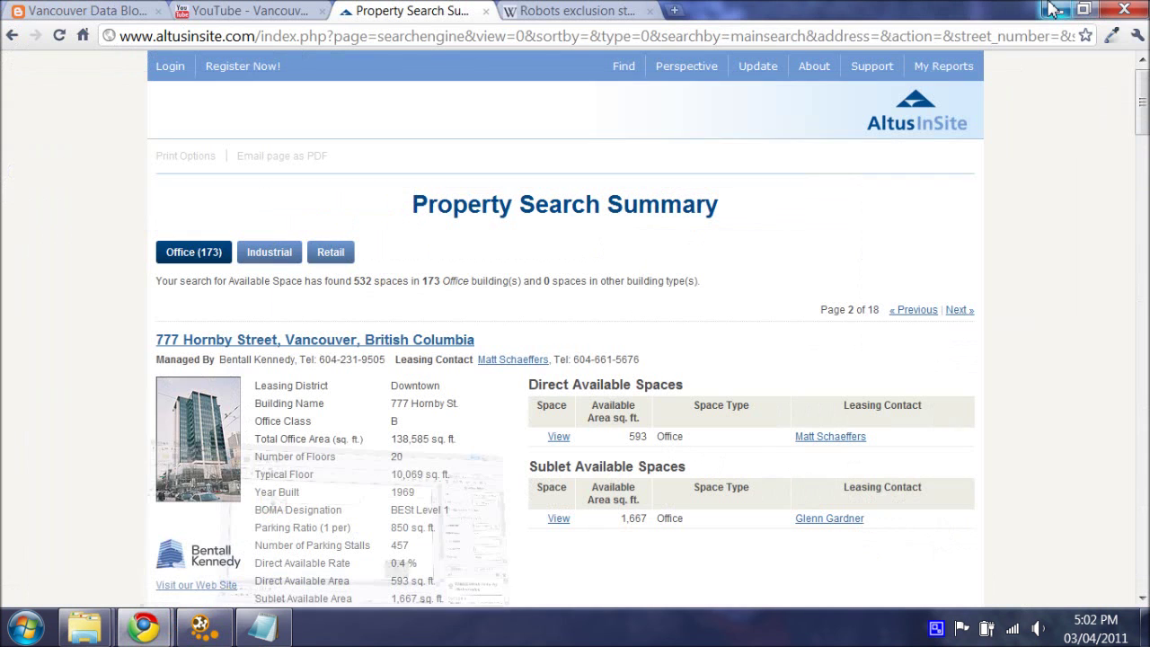
pyautogui.click(103, 10)
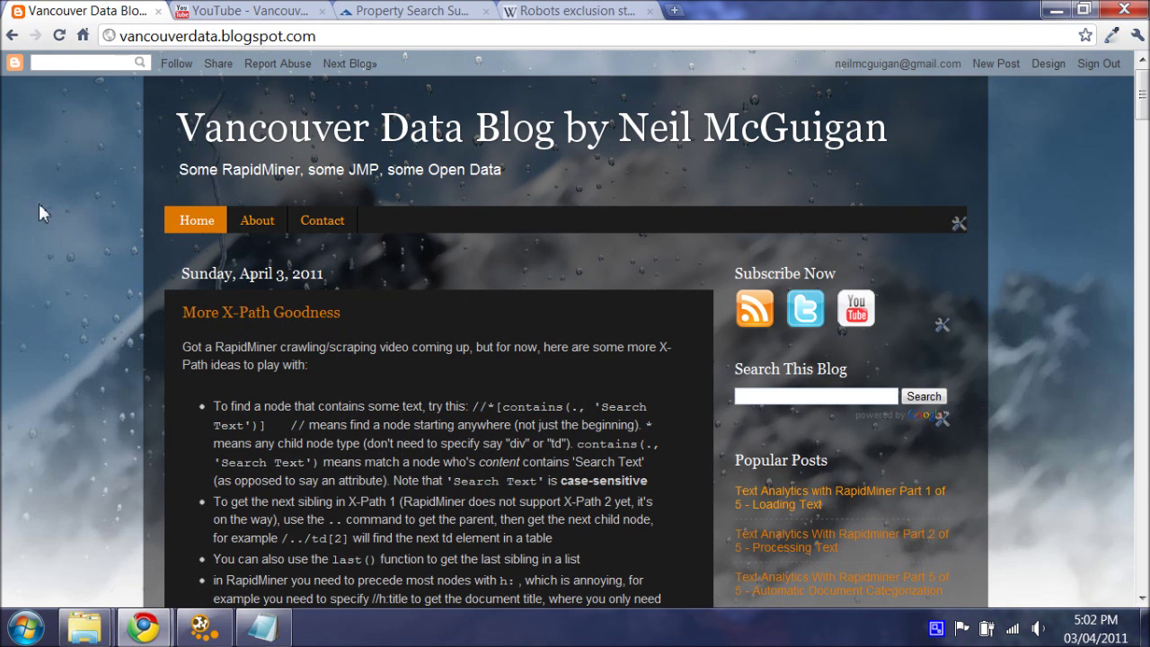